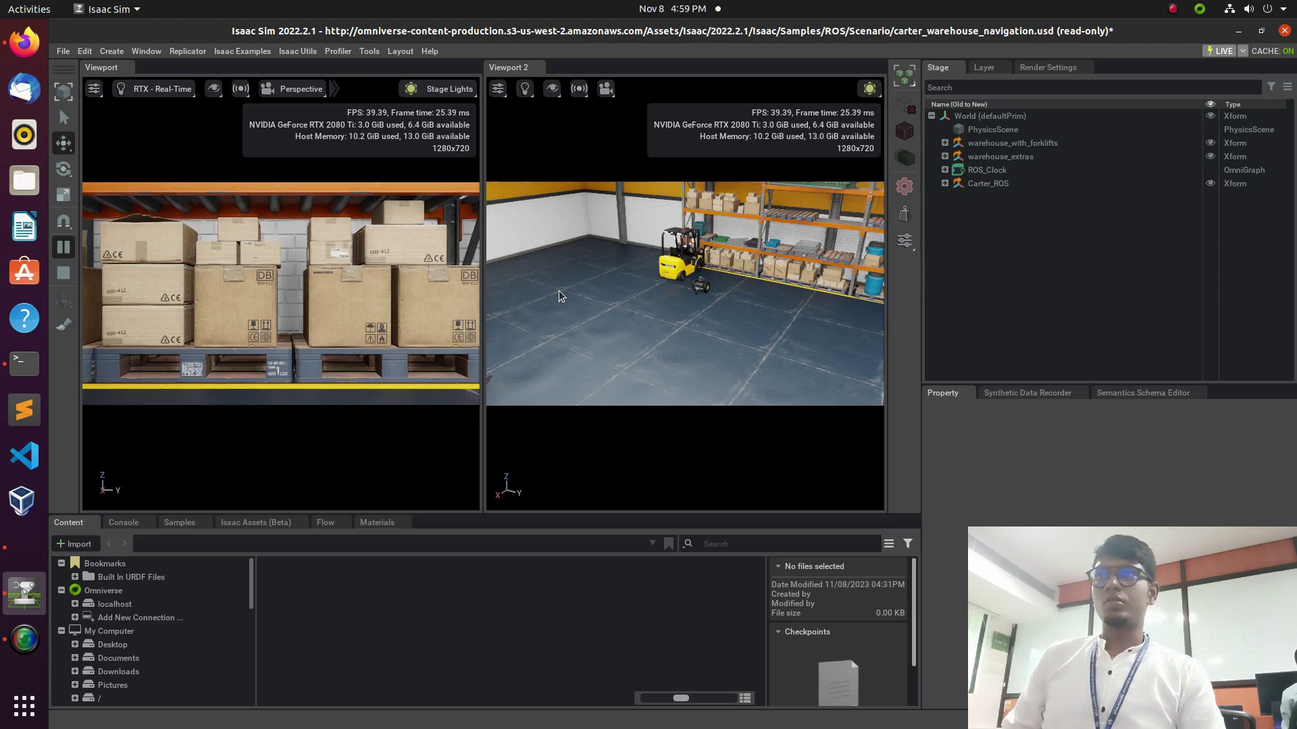
Examine the forklift and the Carter robot up close in the second viewport of the warehouse scene.
scroll(689, 276, "up", 3)
left_click_drag(694, 277, 735, 354, "alt")
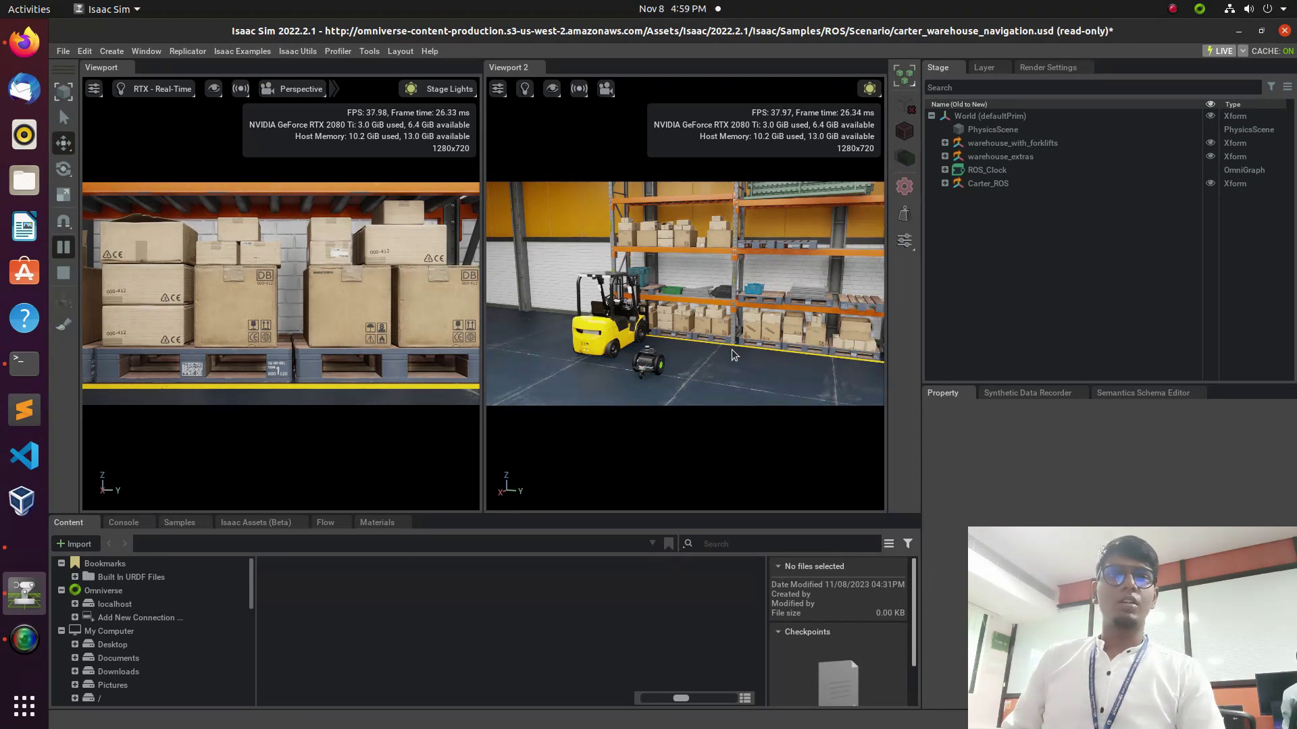
left_click_drag(698, 352, 731, 379, "alt")
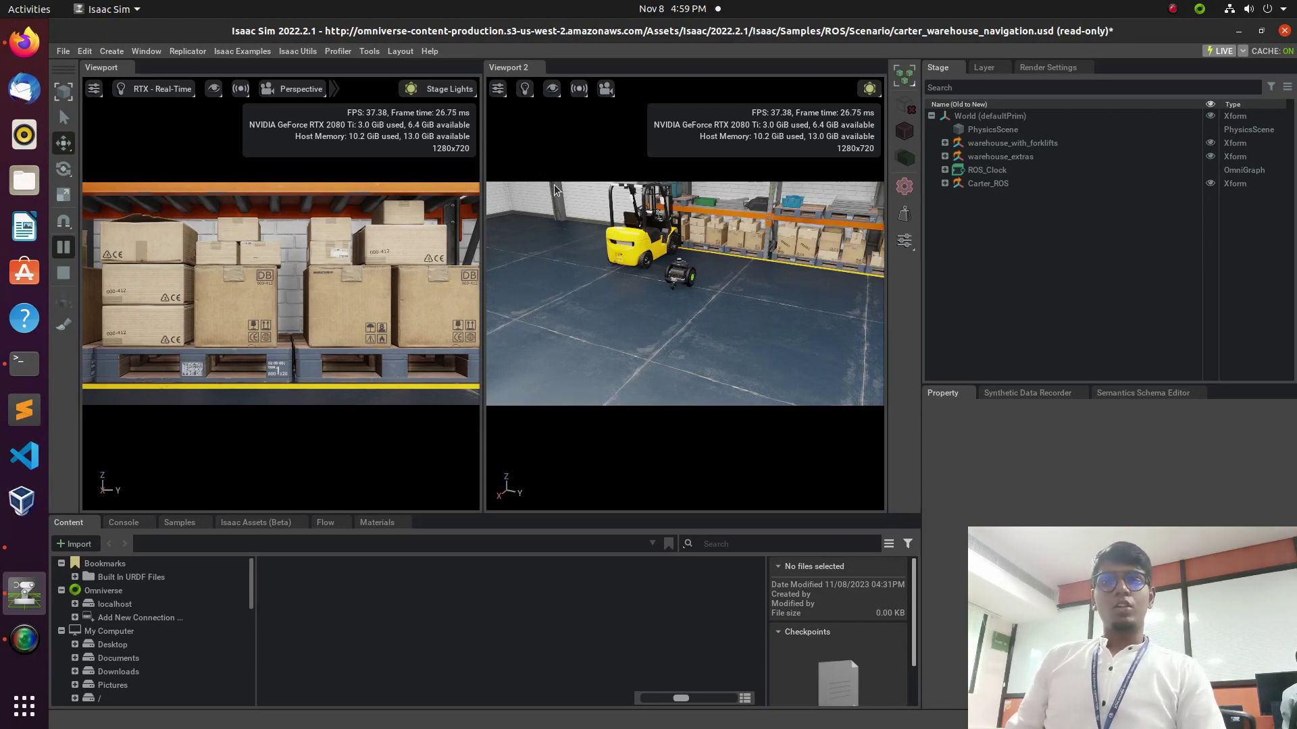
Switch to the Medium article on Isaac ROS data annotation in Firefox and read its flow diagram, introduction and table of contents.
left_click(24, 41)
scroll(473, 362, "up", 10)
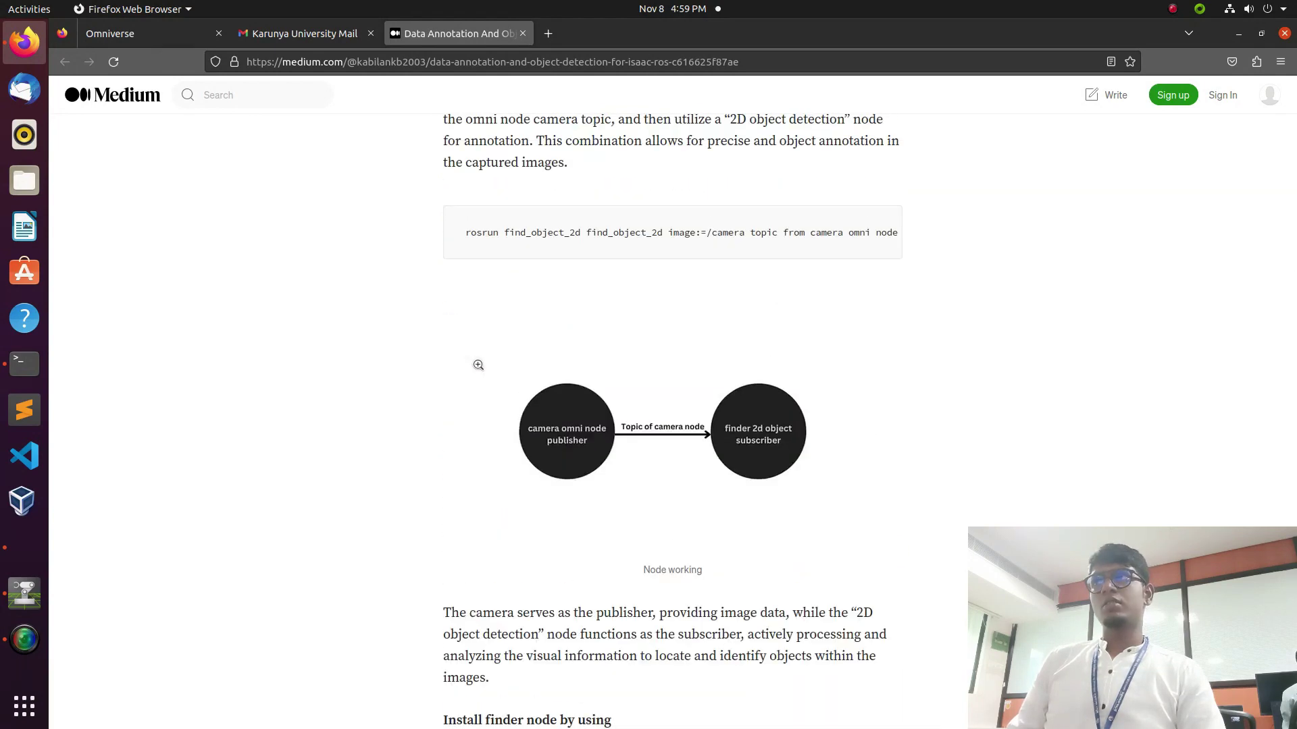
scroll(480, 365, "up", 15)
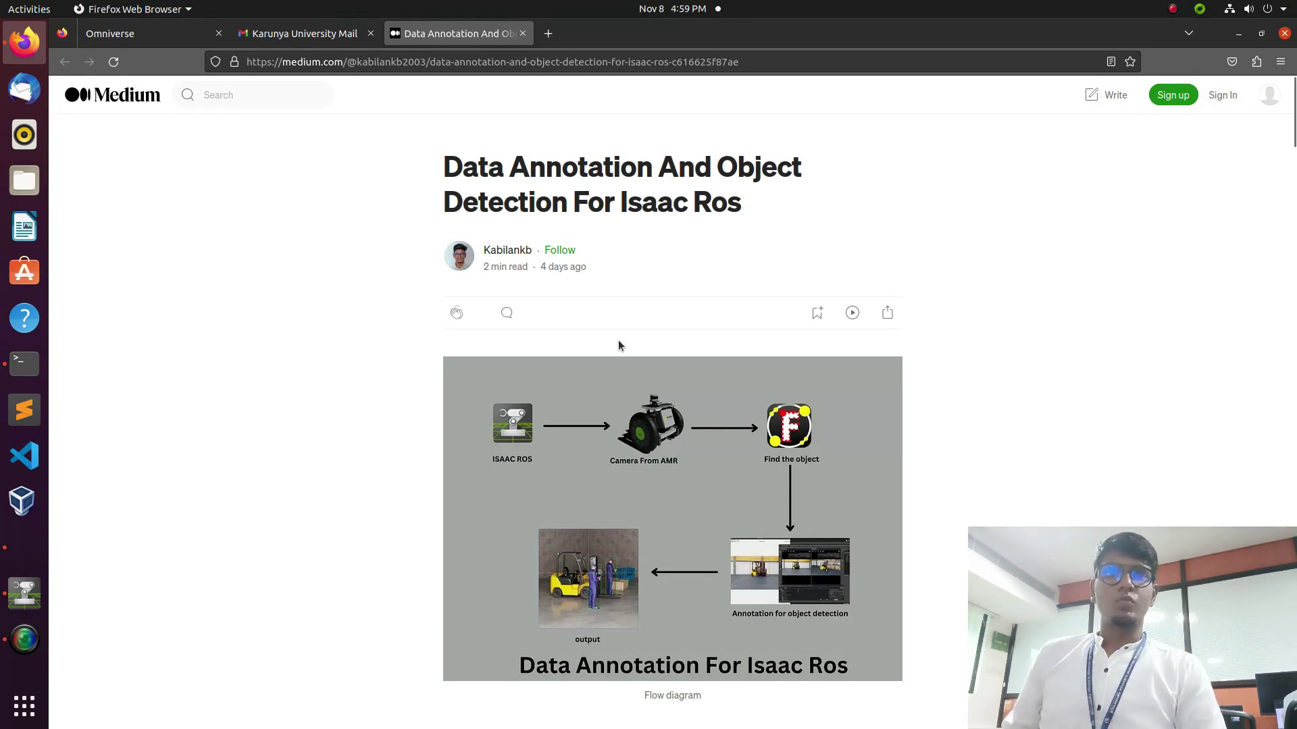
scroll(622, 378, "down", 3)
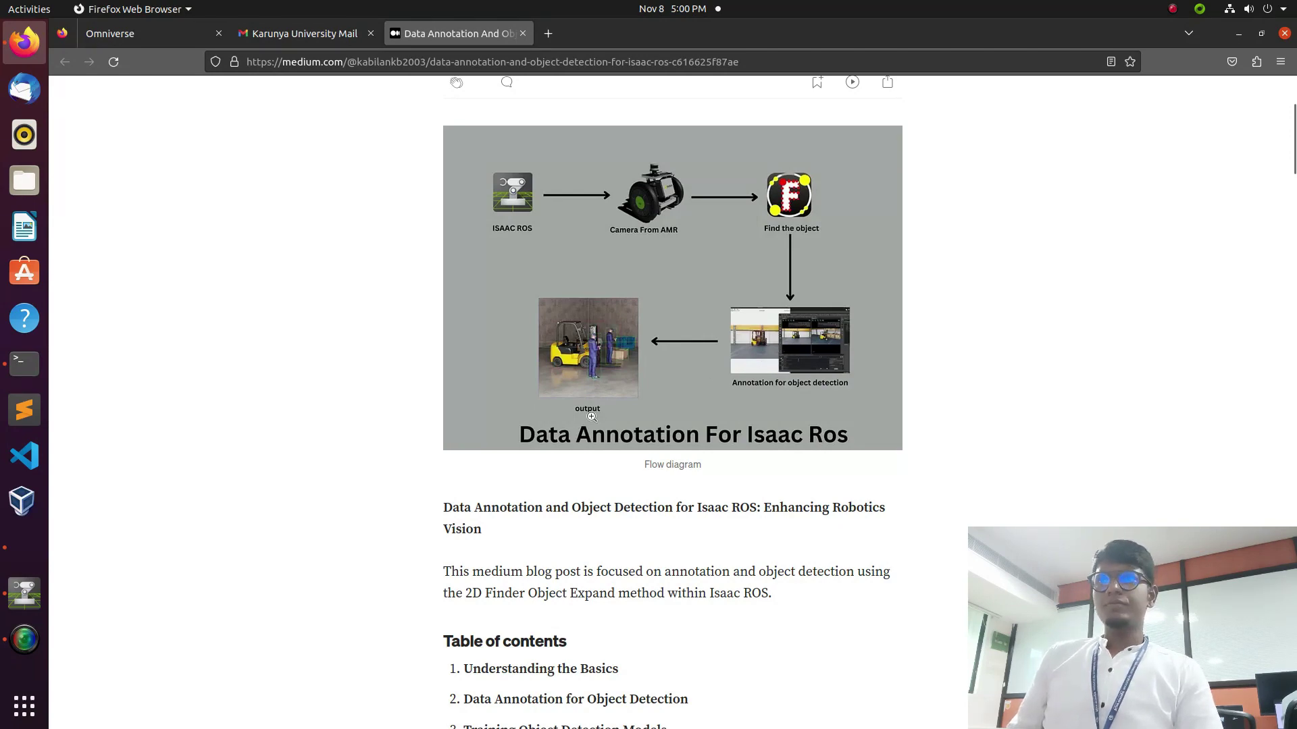
scroll(591, 419, "down", 3)
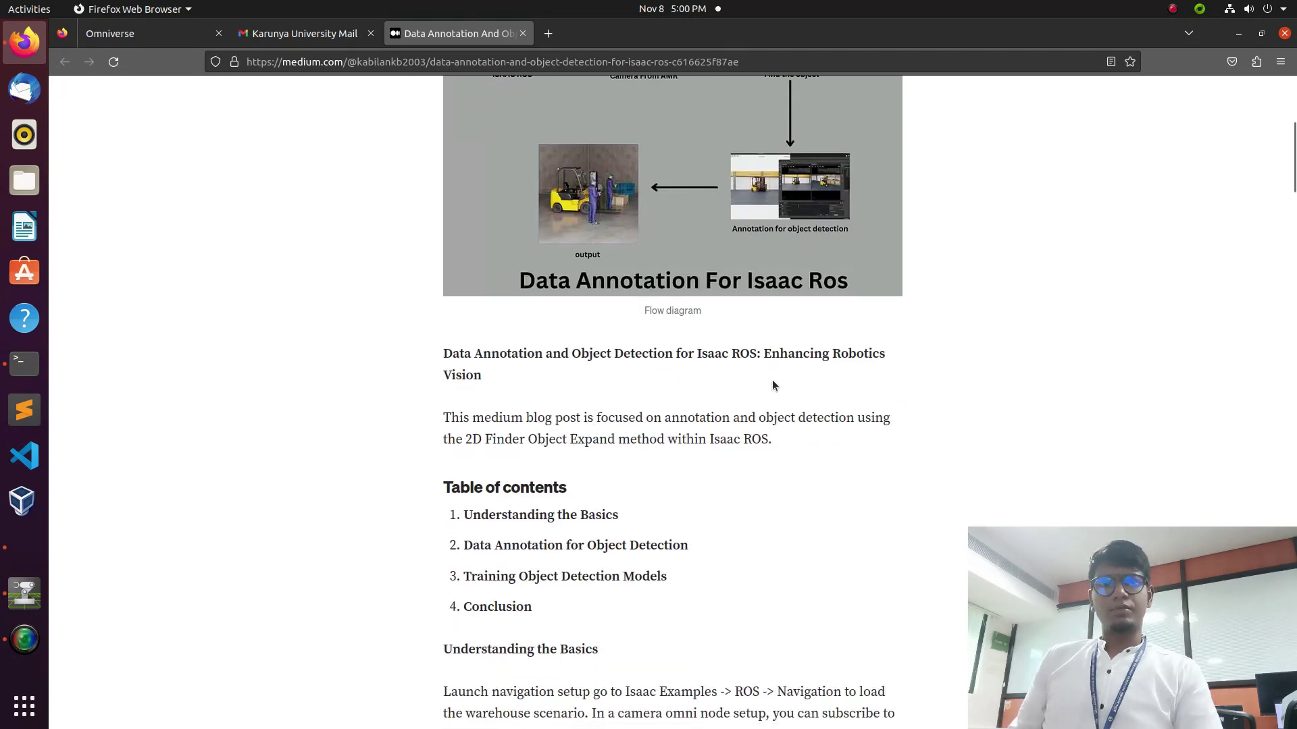
scroll(507, 462, "down", 3)
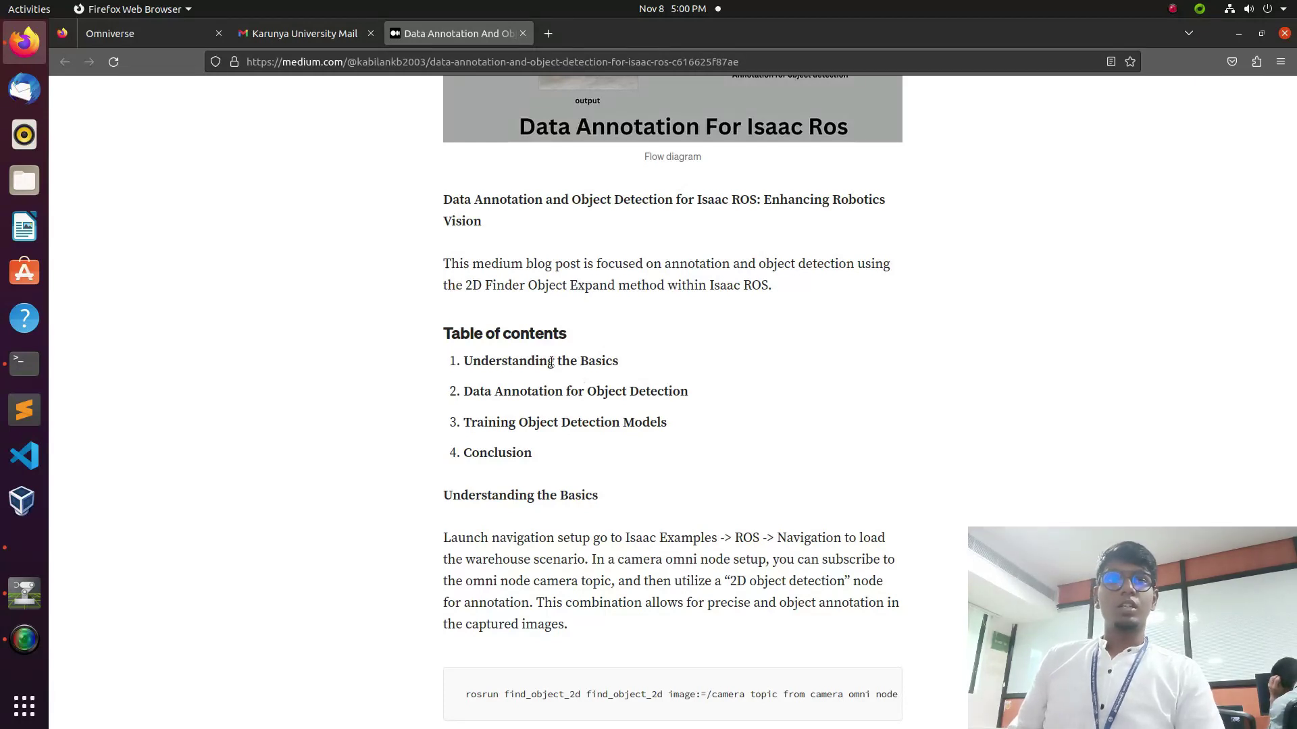
Examine the article's camera publisher and object finder subscriber diagram, and the install command for ros-noetic-find-object-2d.
scroll(709, 347, "down", 7)
left_click(706, 347)
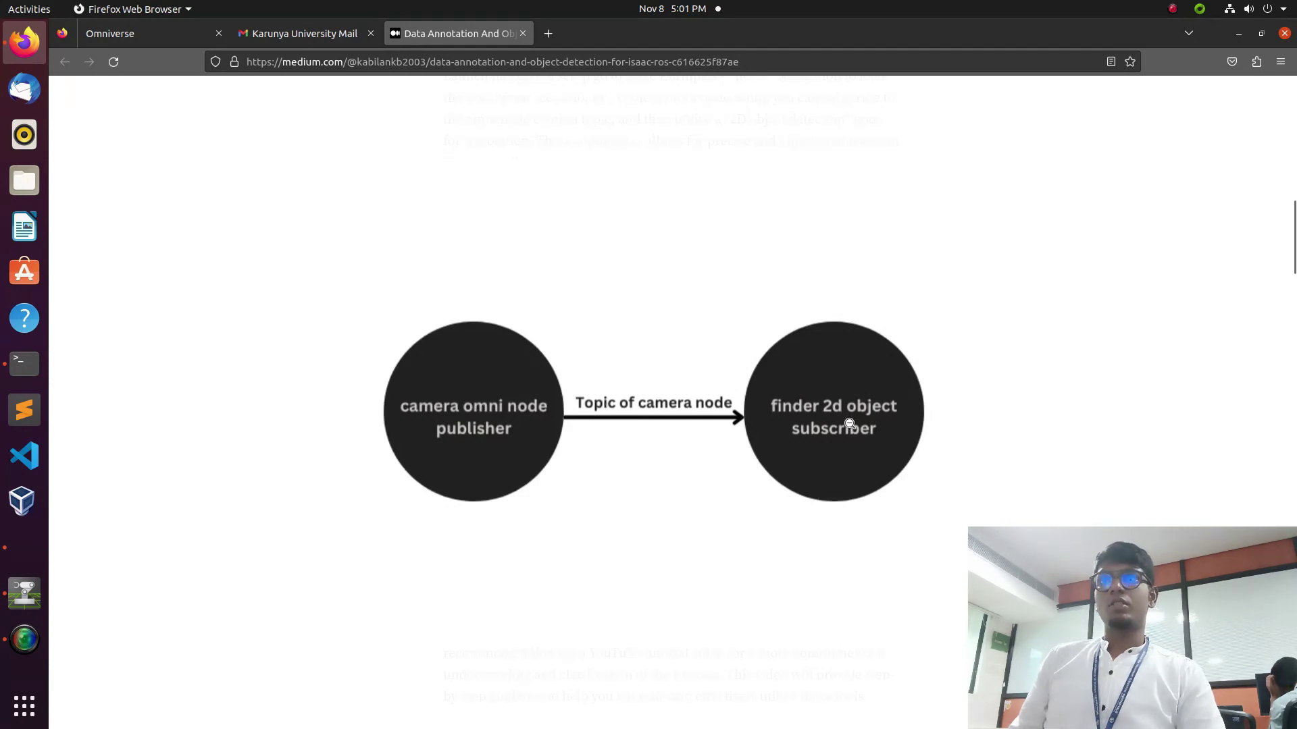
scroll(460, 446, "down", 3)
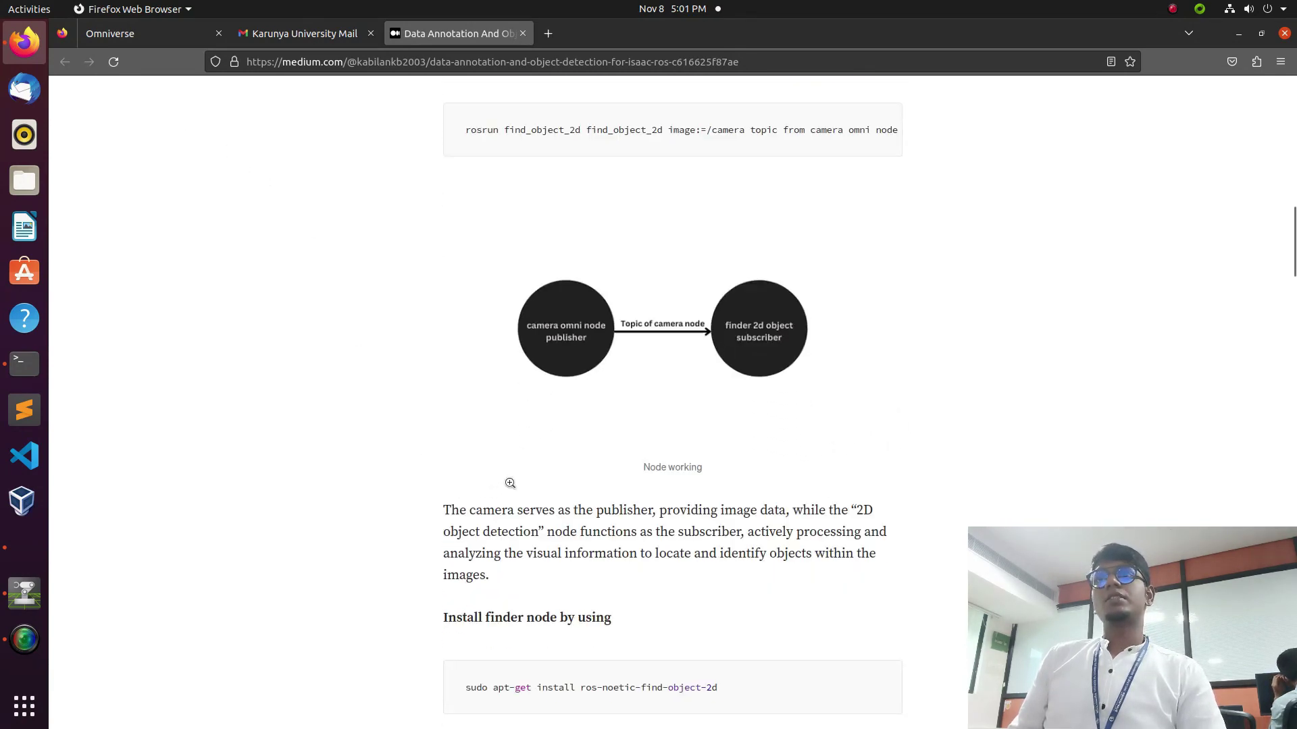
scroll(509, 481, "up", 5)
scroll(516, 514, "down", 8)
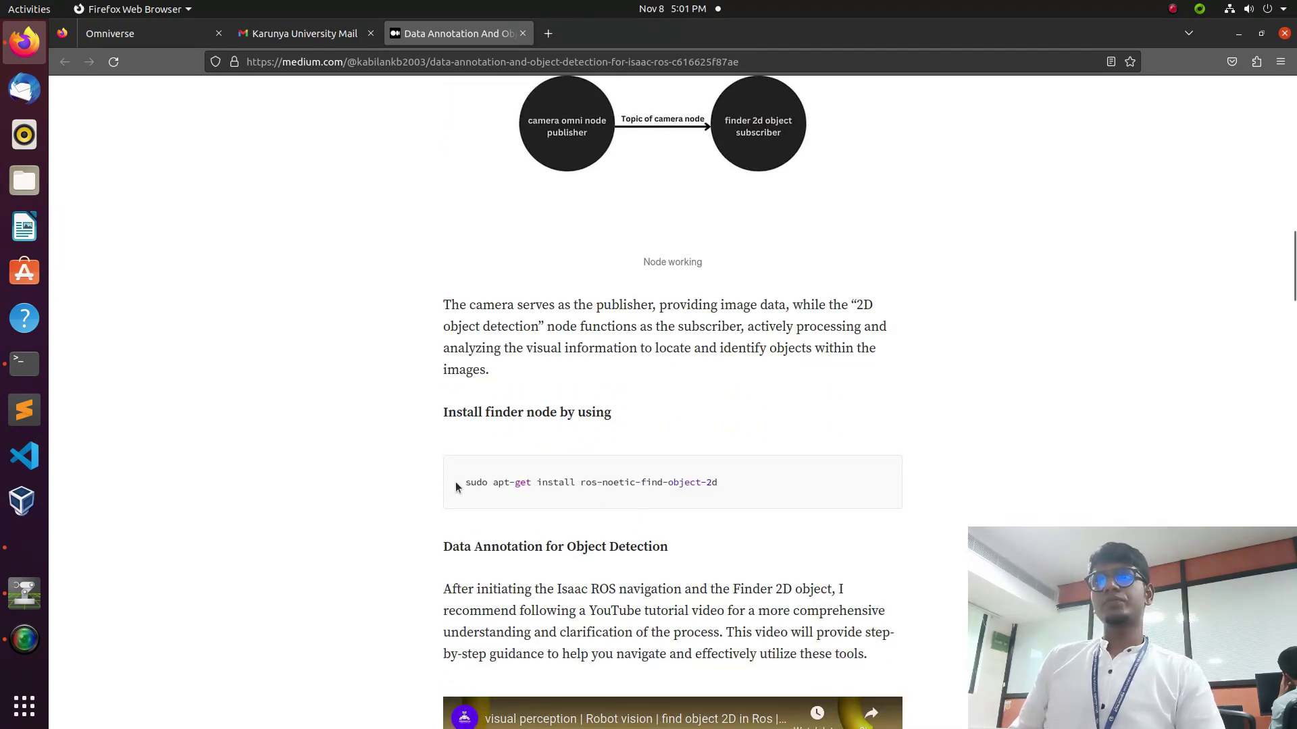
left_click_drag(458, 483, 753, 498)
left_click(765, 481)
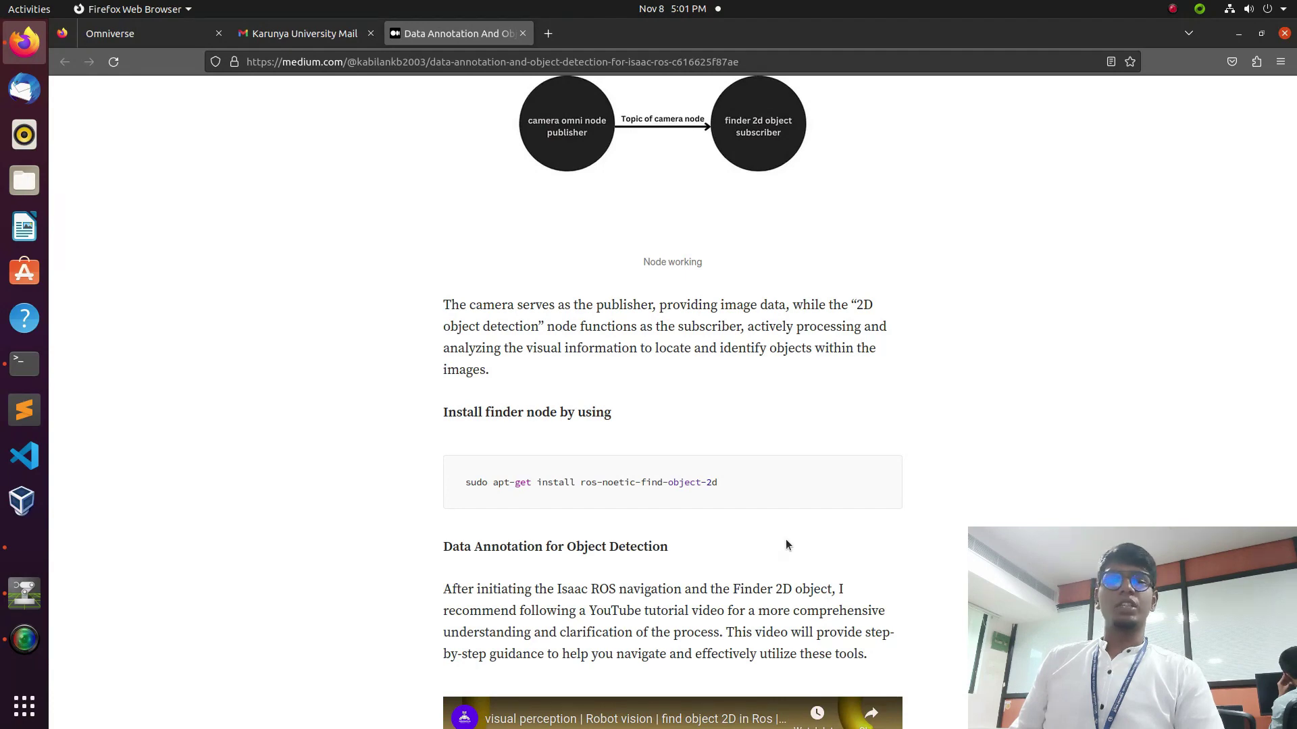
Read the article's remaining sections on data annotation, training object detection models and the conclusion.
scroll(511, 535, "down", 6)
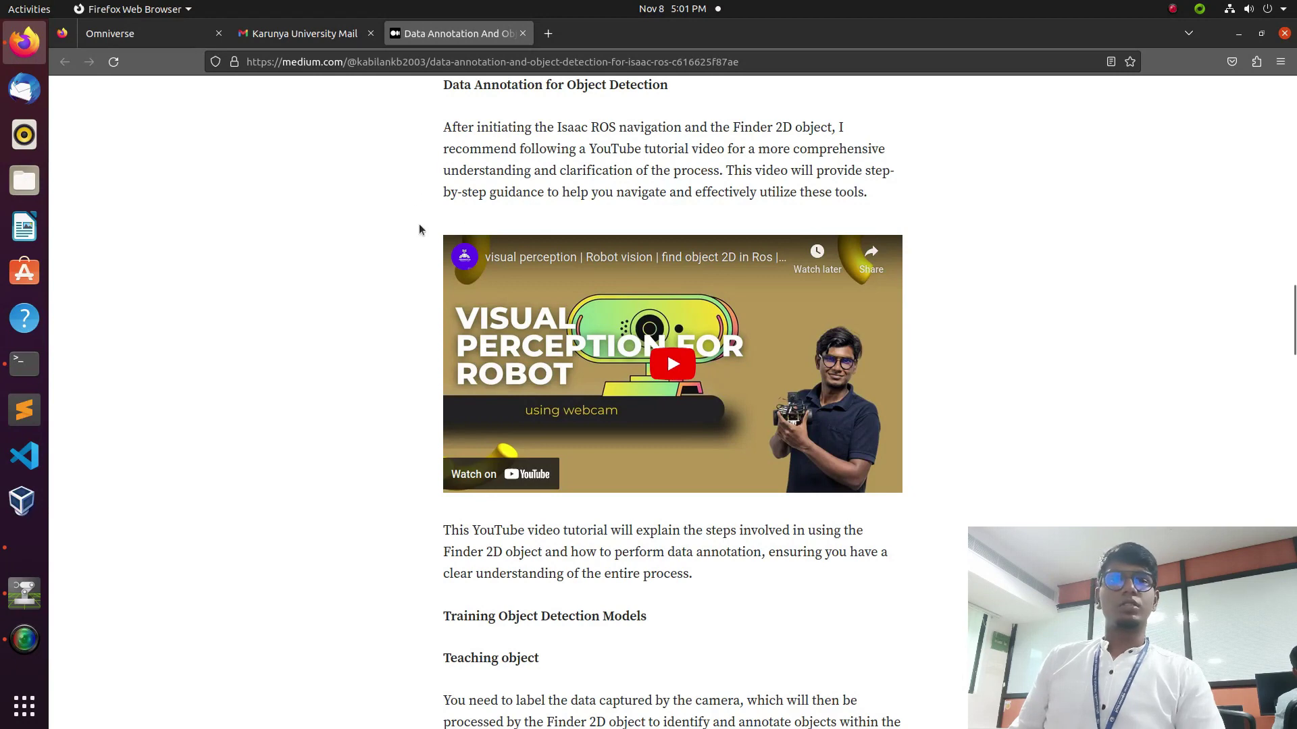
scroll(404, 303, "down", 6)
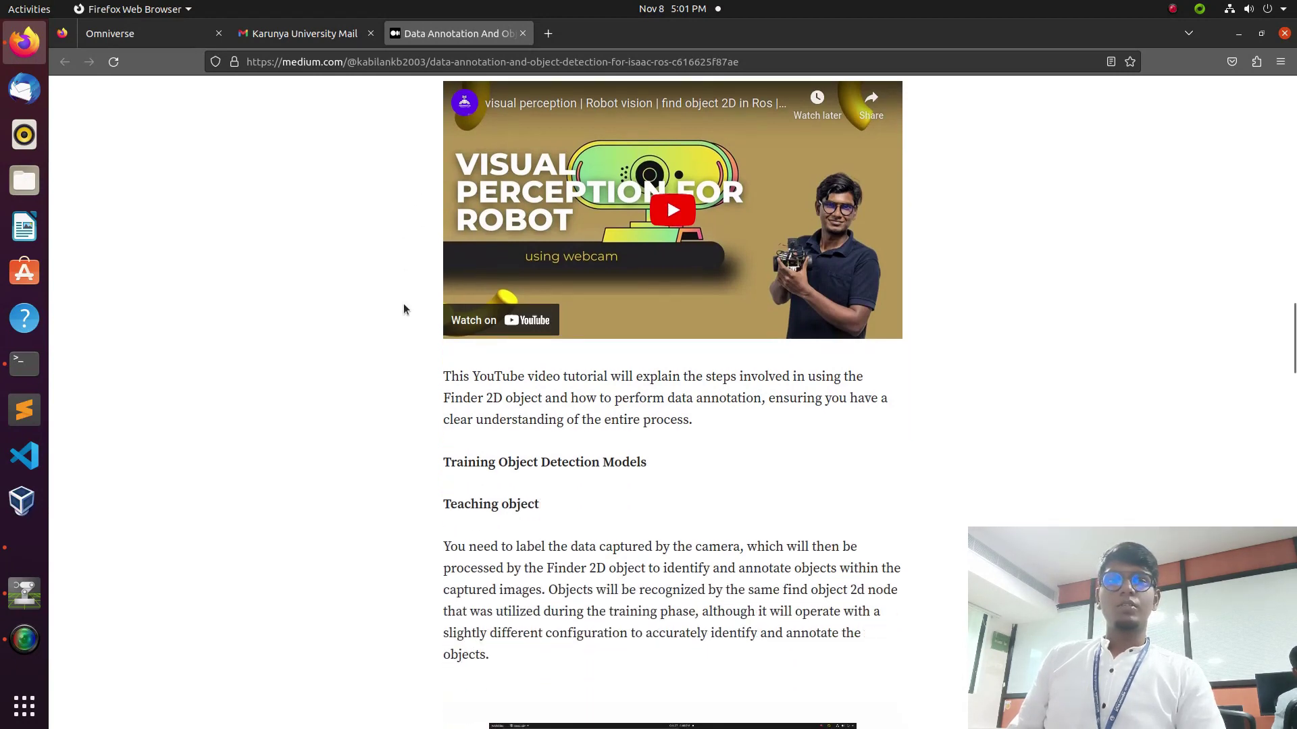
scroll(404, 304, "down", 3)
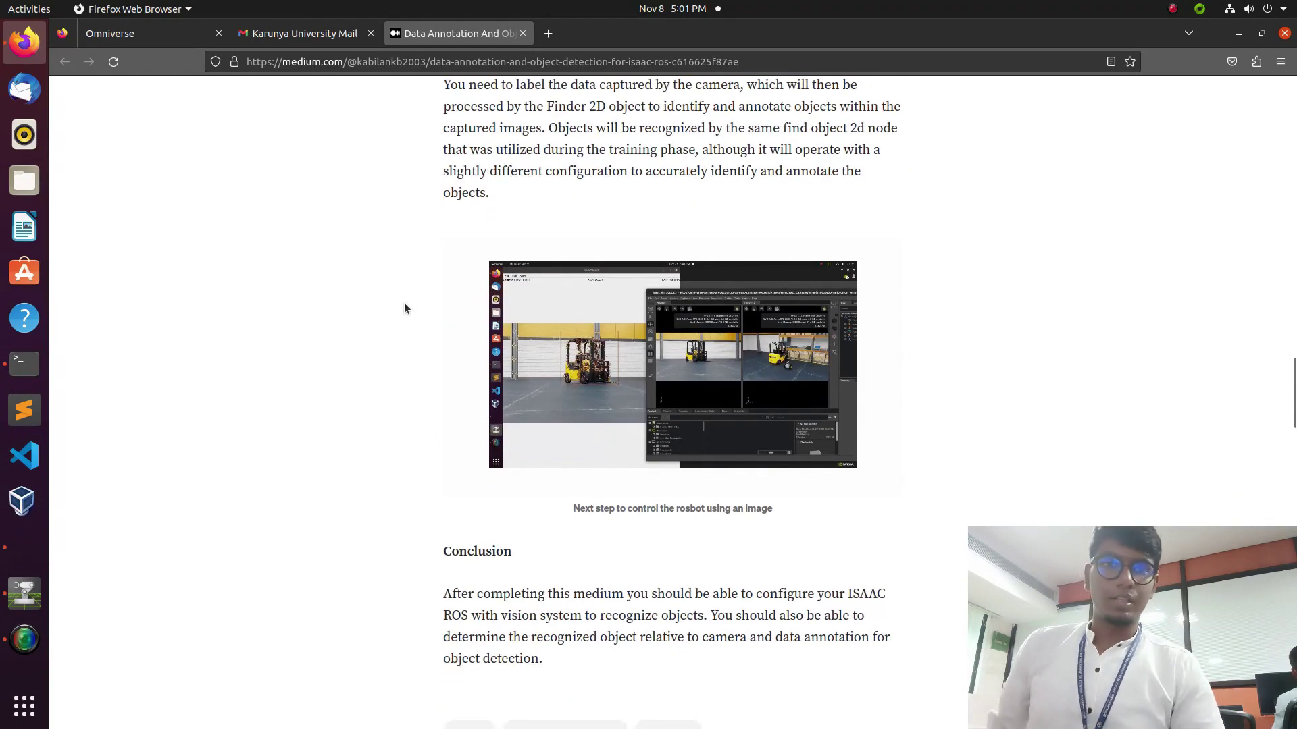
scroll(404, 304, "down", 3)
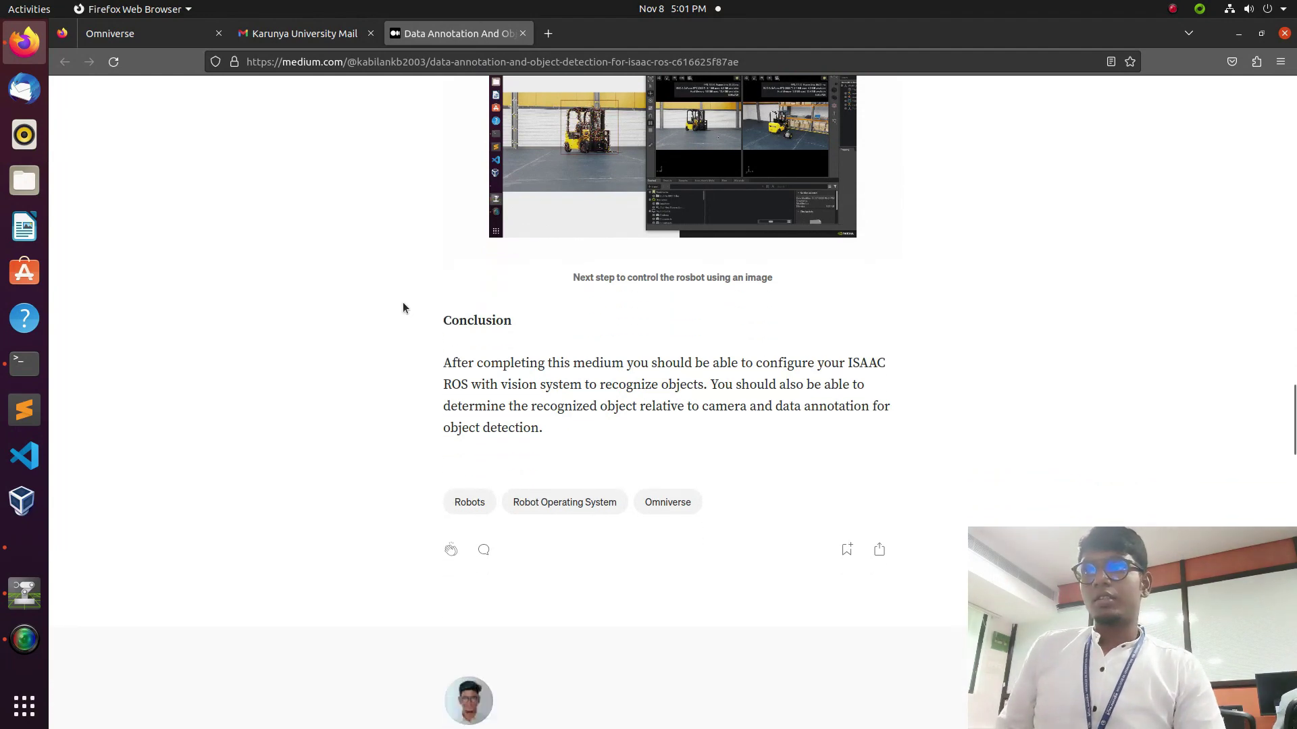
Return to Isaac Sim, list the active ROS topics in the Terminal with rostopic list, and highlight the /rgb_left topic.
left_click(36, 605)
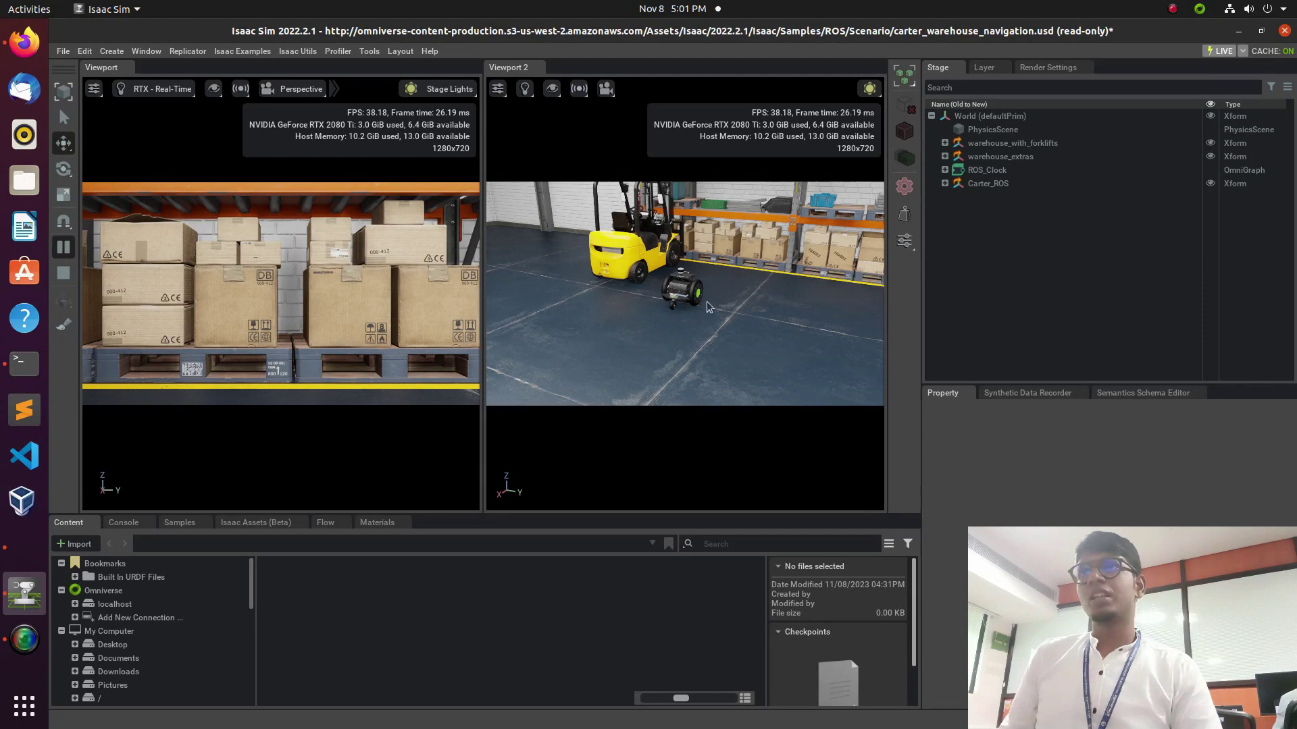
left_click(23, 364)
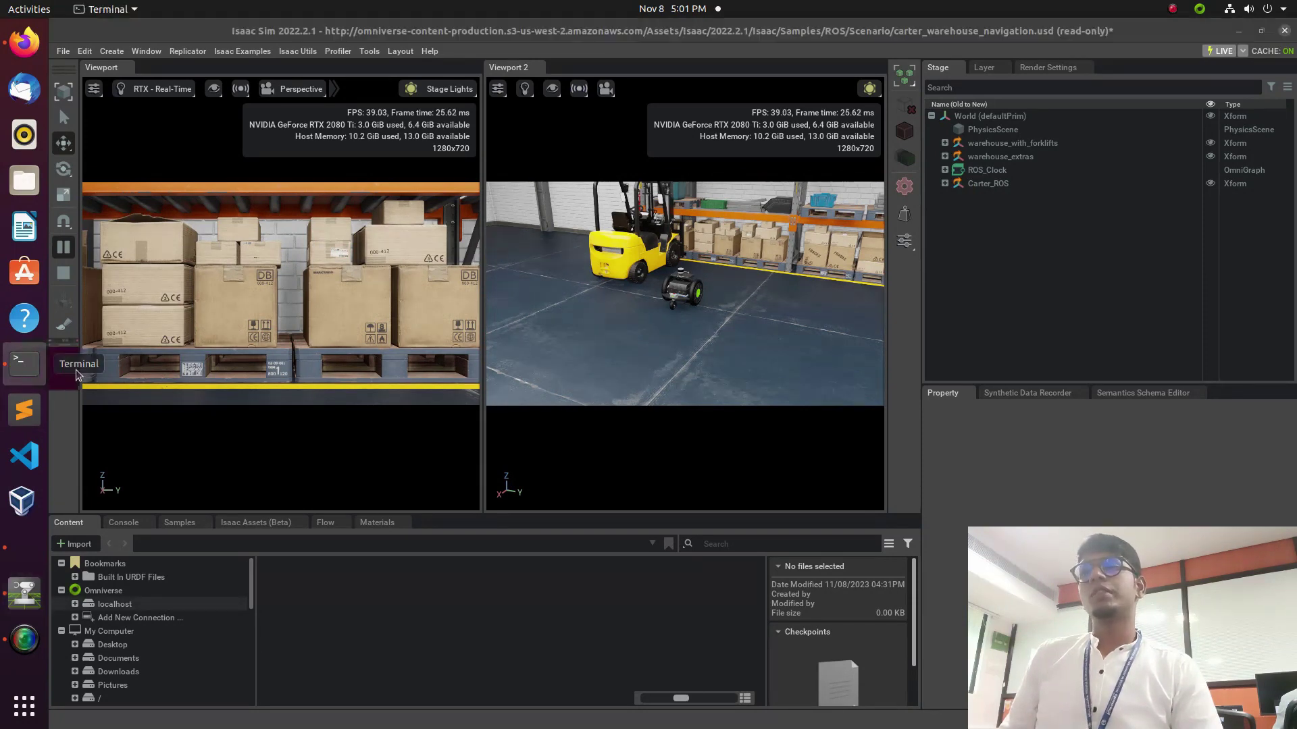
type("ros")
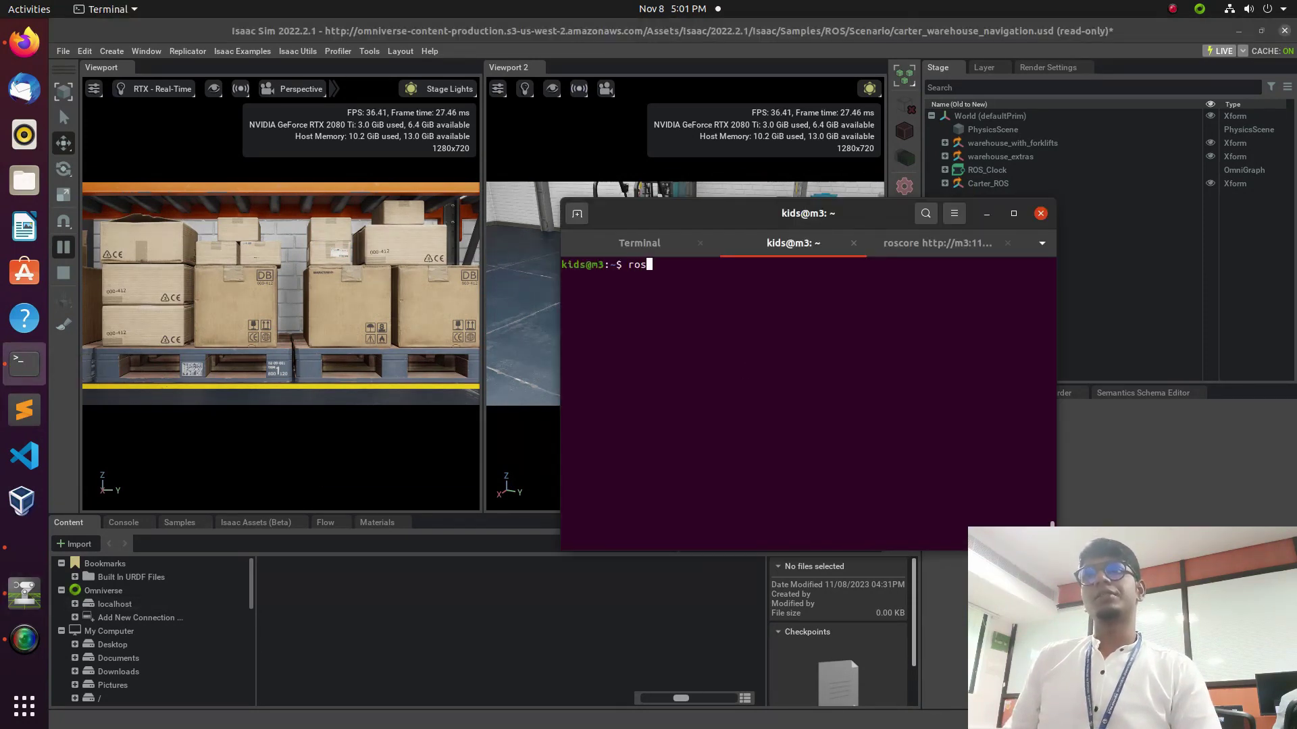
type("topic list")
key("Return")
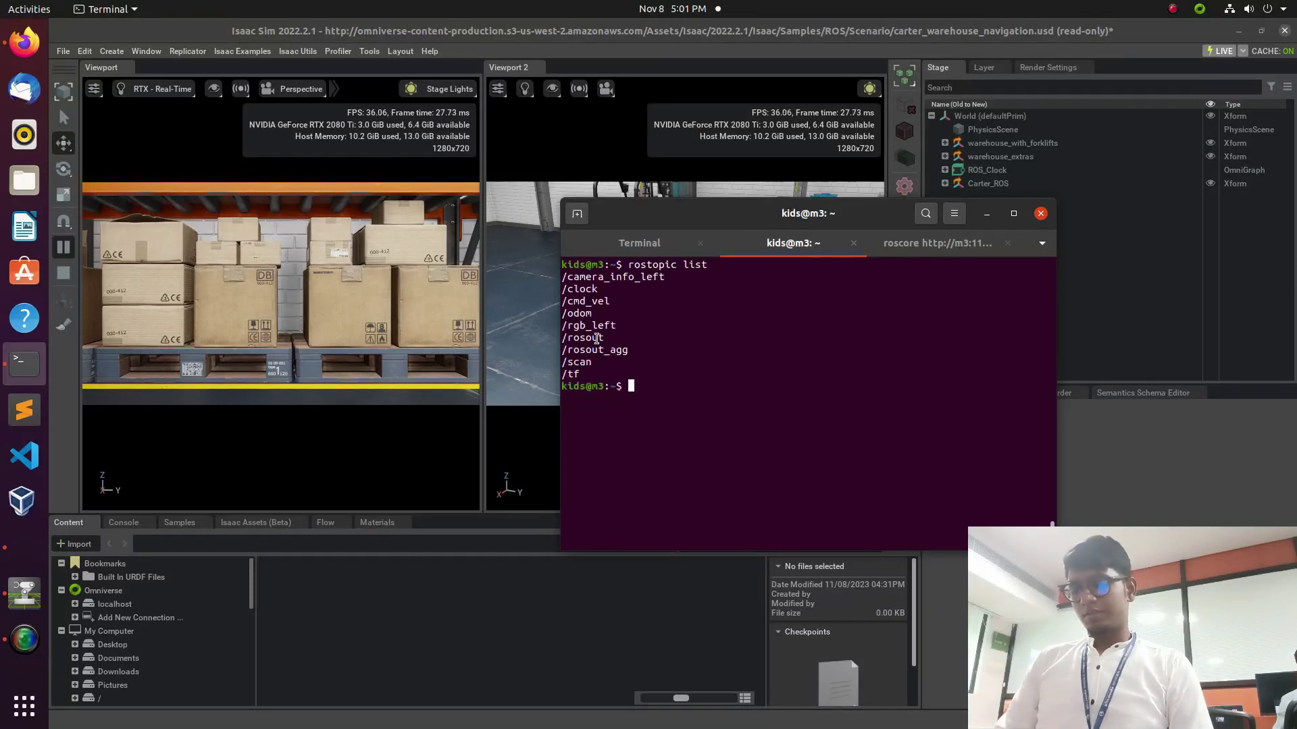
left_click_drag(564, 329, 617, 328)
left_click(668, 359)
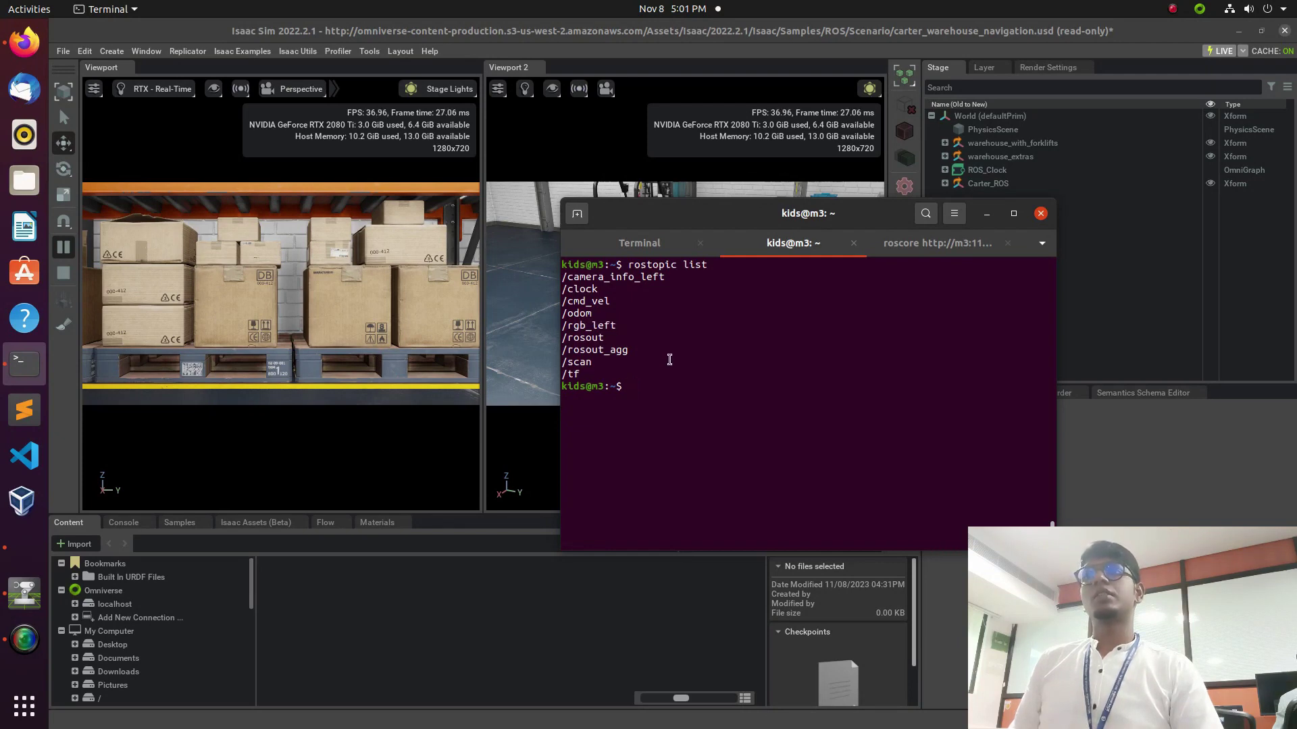
Launch rqt from the terminal to inspect the ROS node graph and camera image.
type("rost")
key("BackSpace")
key("BackSpace")
key("BackSpace")
key("BackSpace")
type("rqt")
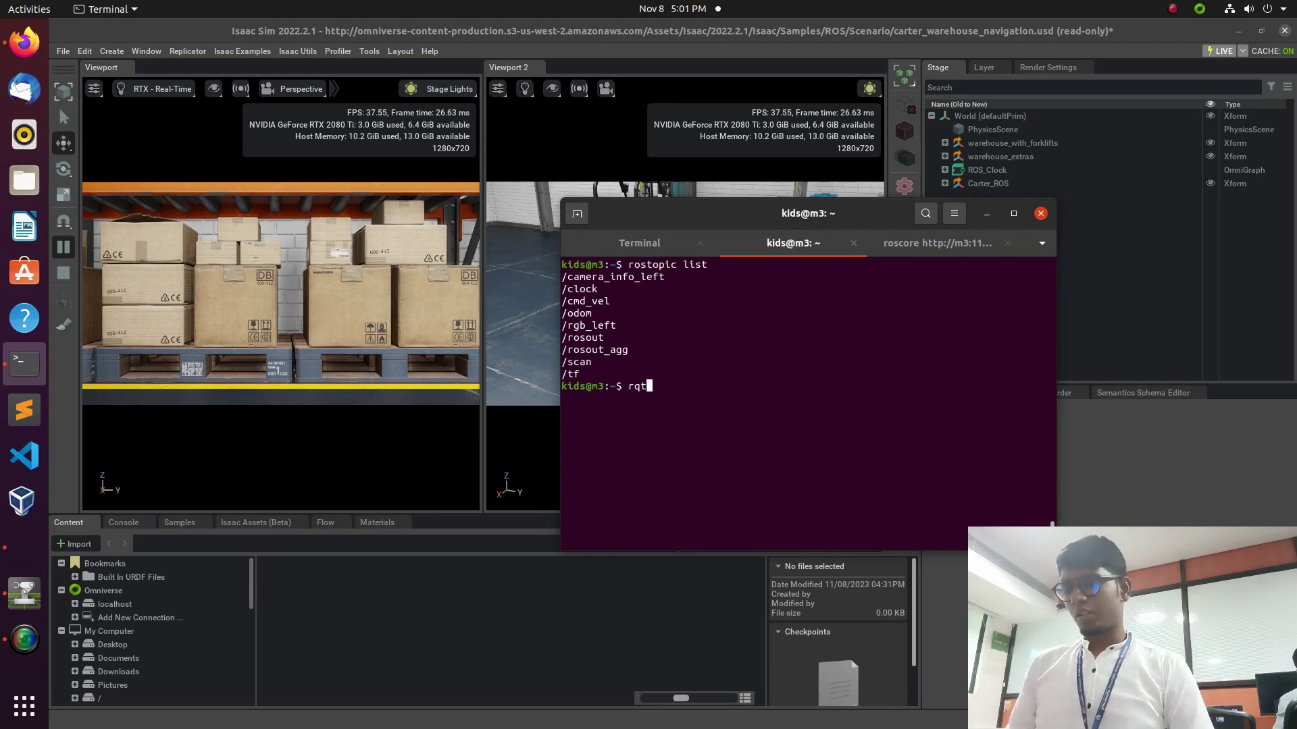
key("Return")
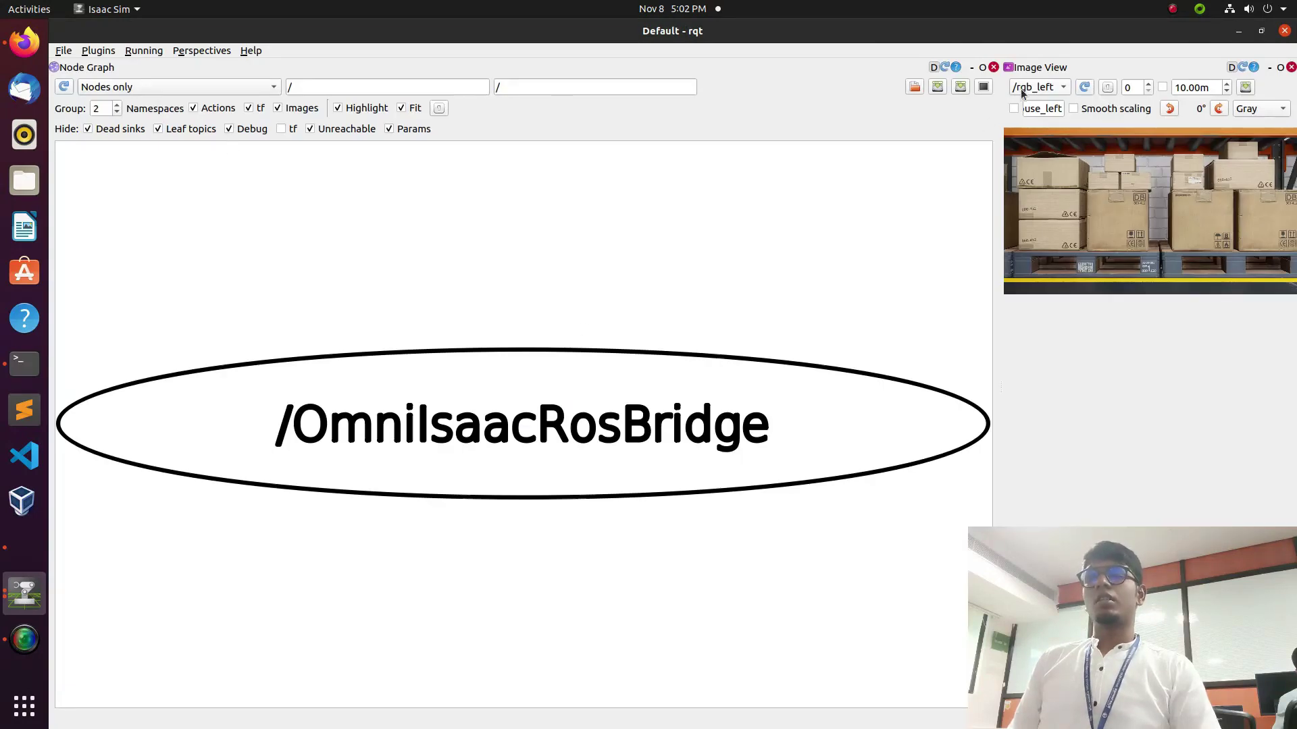
View the /rgb_left topic in rqt's Image View, then minimize rqt and terminate it from the terminal.
left_click(1027, 90)
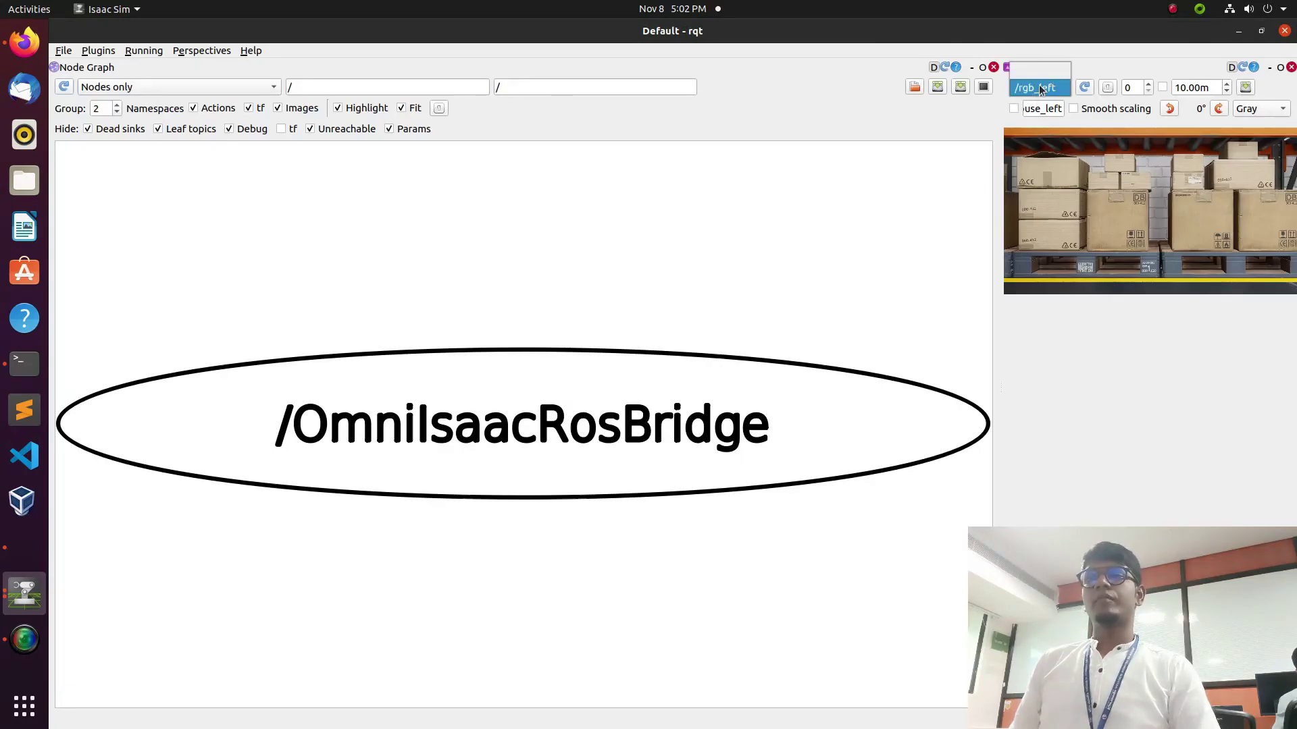
left_click(1032, 93)
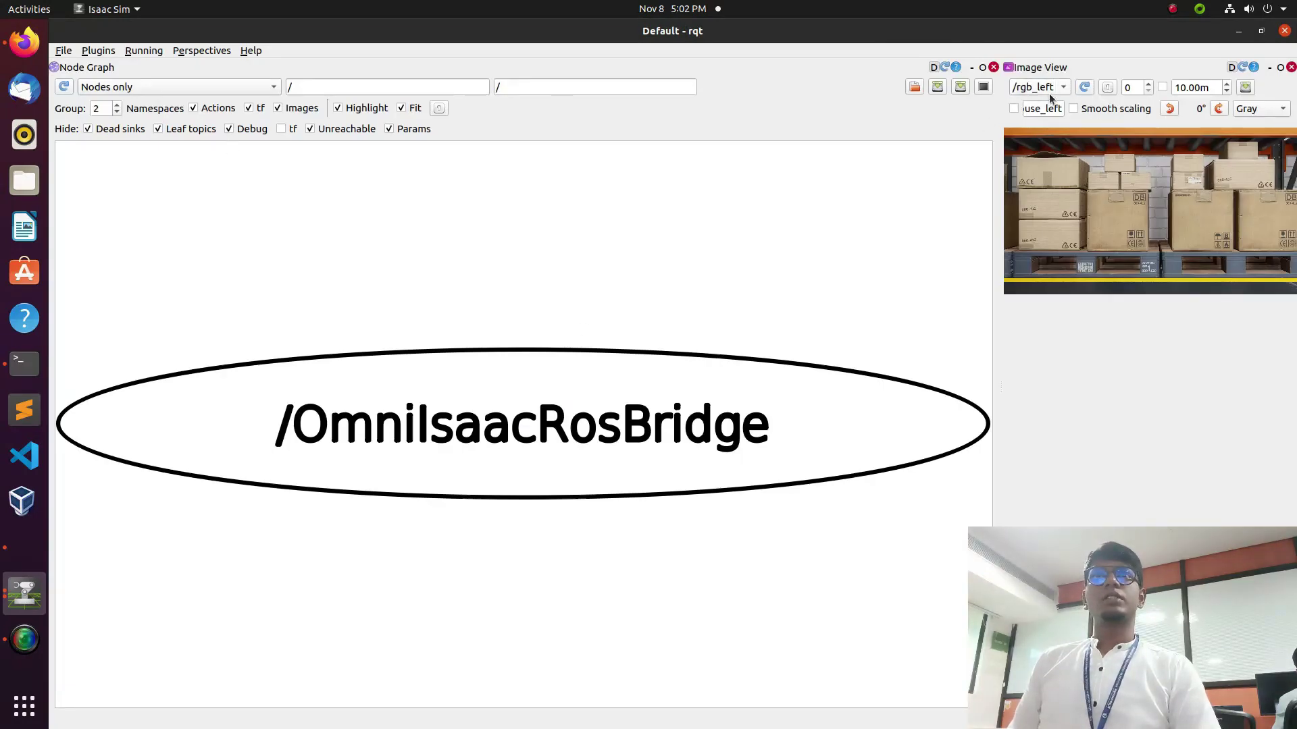
left_click(1050, 92)
left_click(1051, 92)
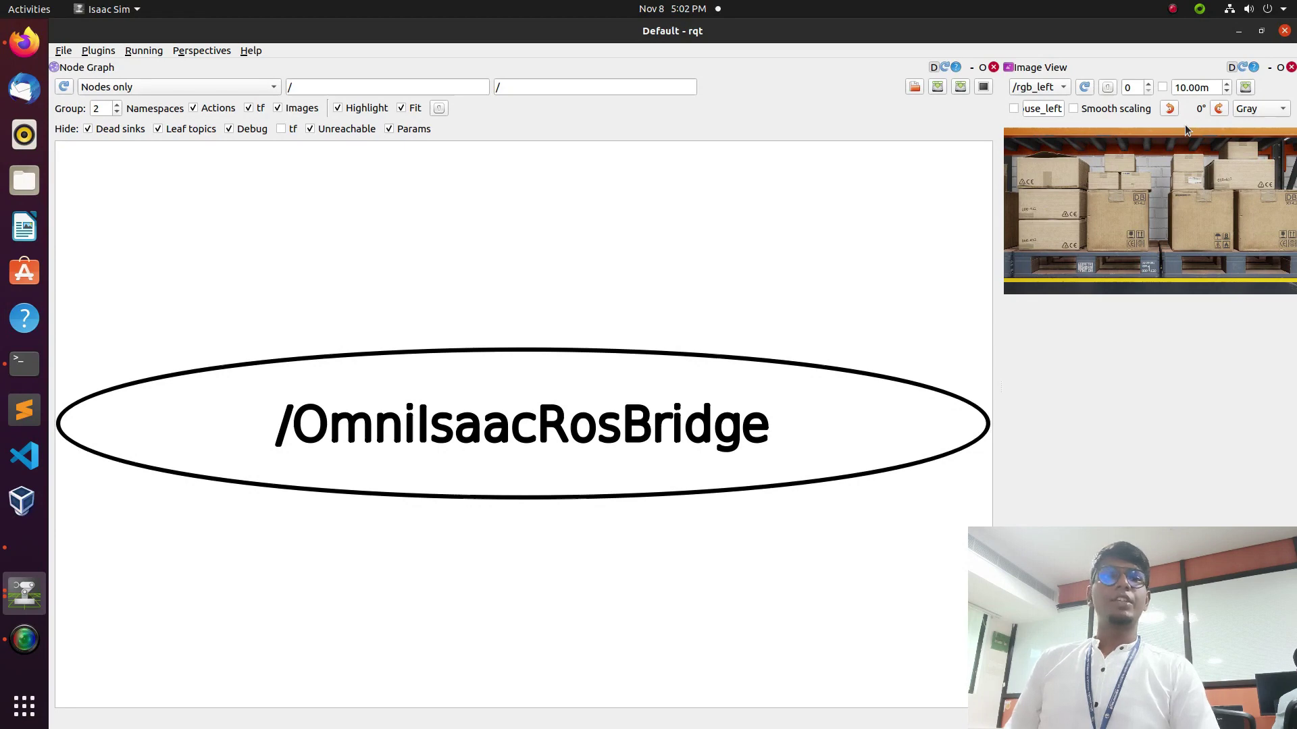
left_click(1238, 32)
key("ctrl+c")
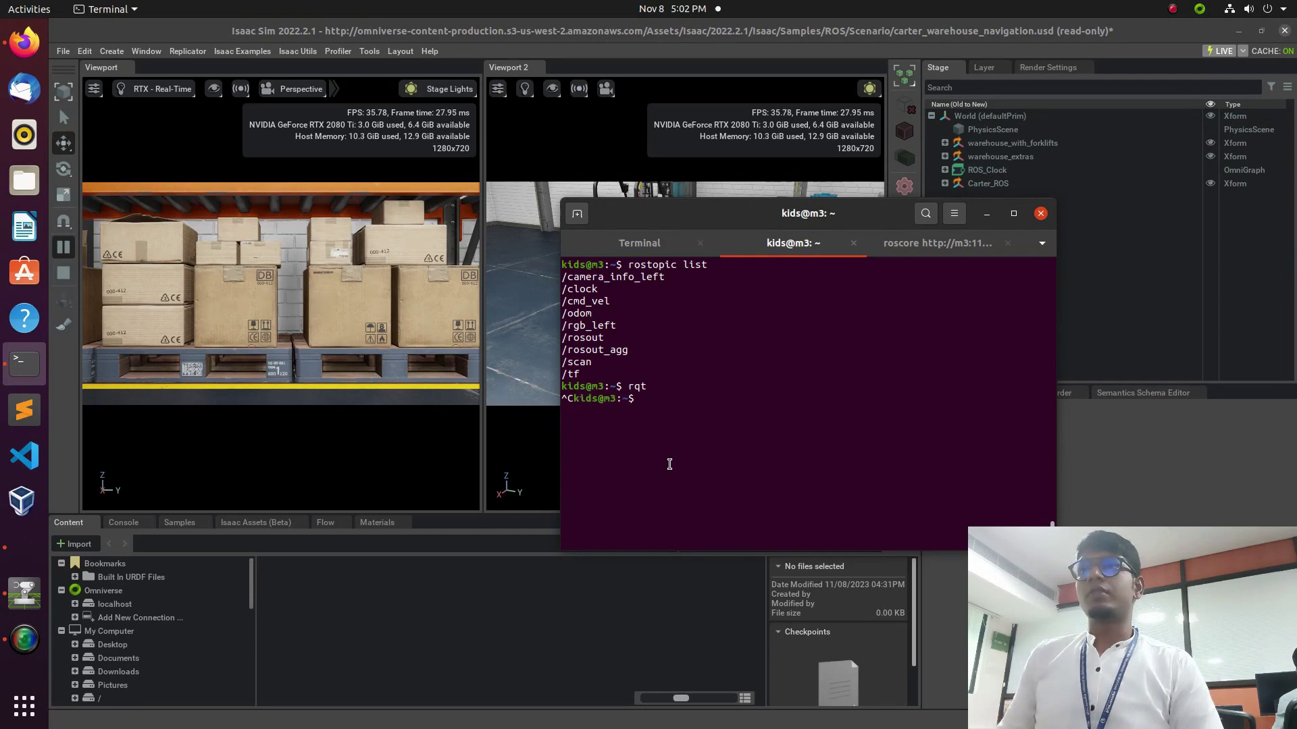
Start the object finder on the robot's camera with rosrun find_object_2d find_object_2d image:=/rgb_left.
type("rosrun find_object_2d find_object_2d image:=/rgb_left")
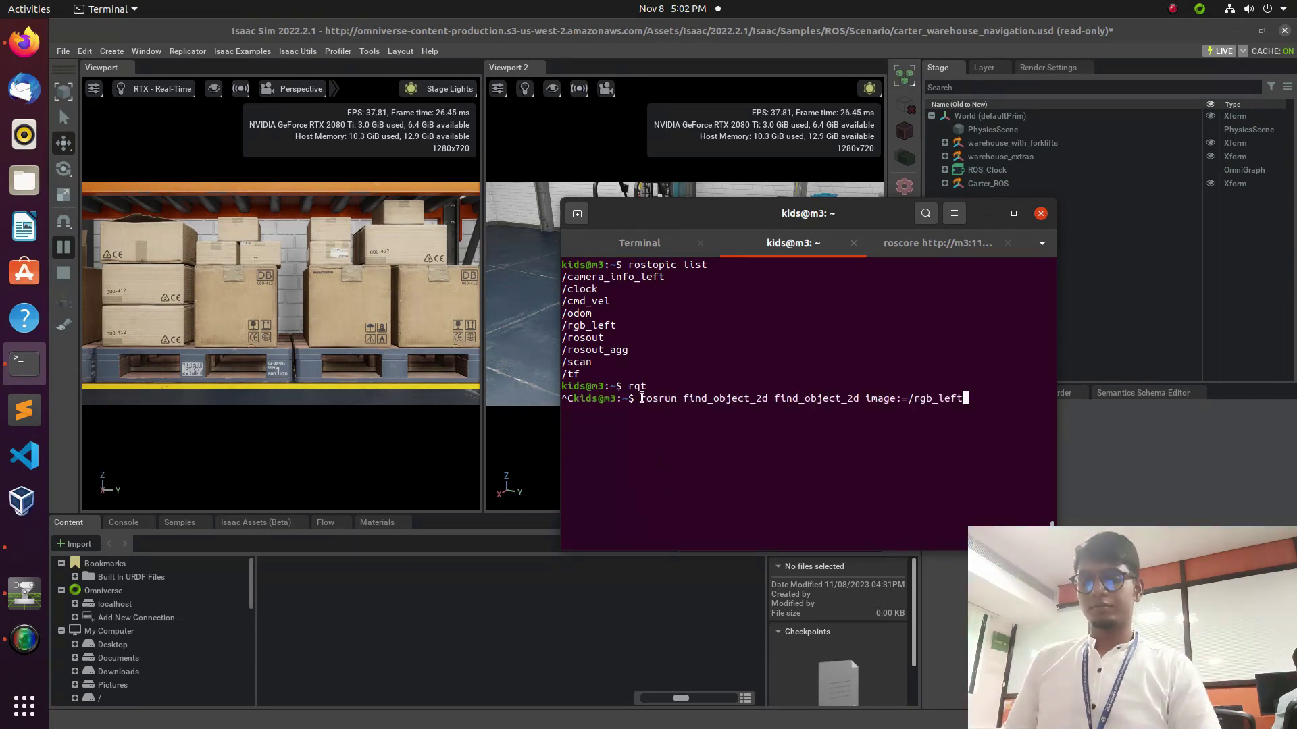
left_click_drag(635, 398, 902, 399)
left_click(984, 398)
triple_click(991, 404)
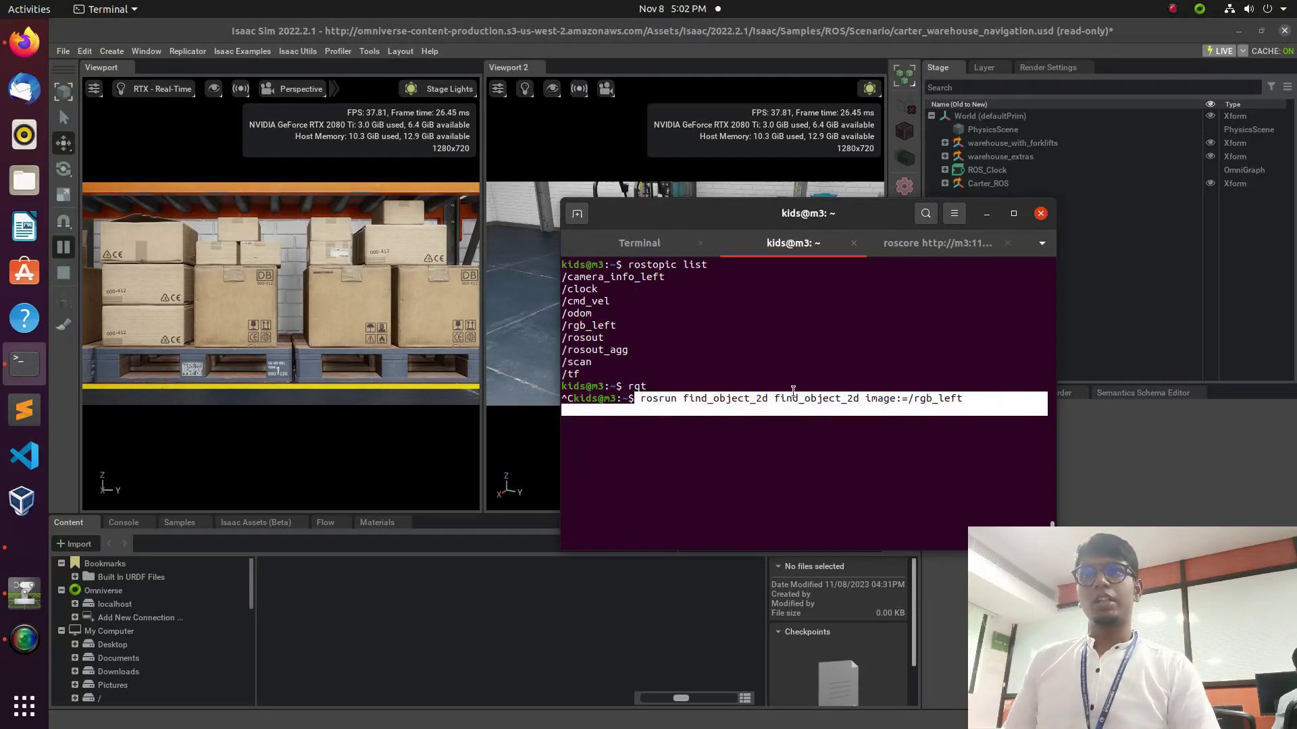
left_click(860, 420)
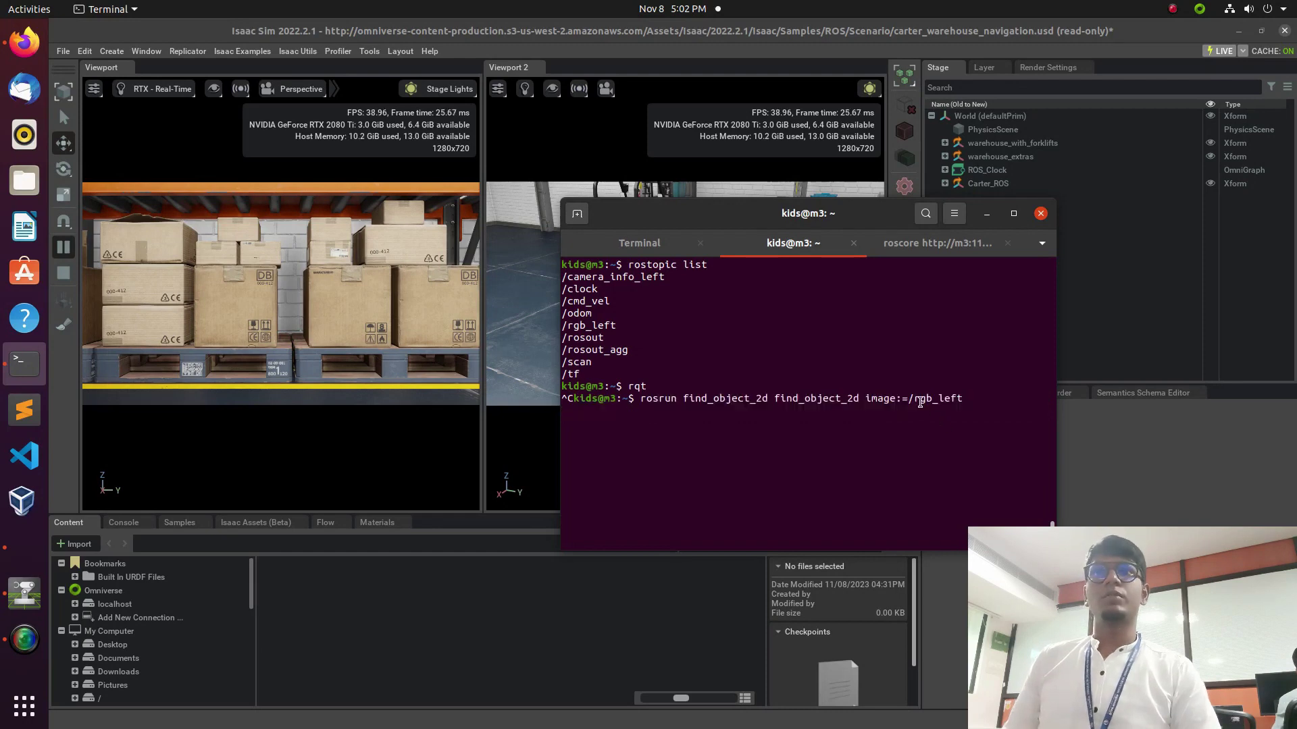
left_click_drag(919, 401, 1047, 400)
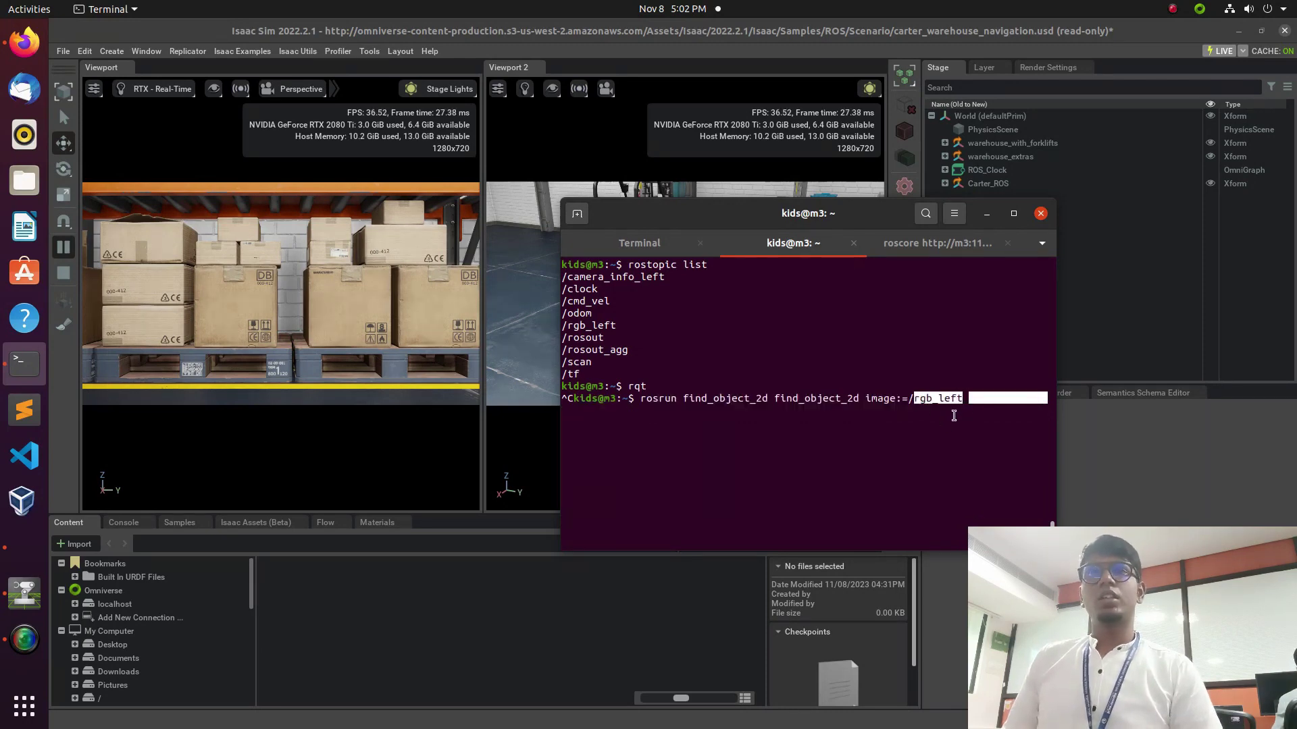
left_click(931, 431)
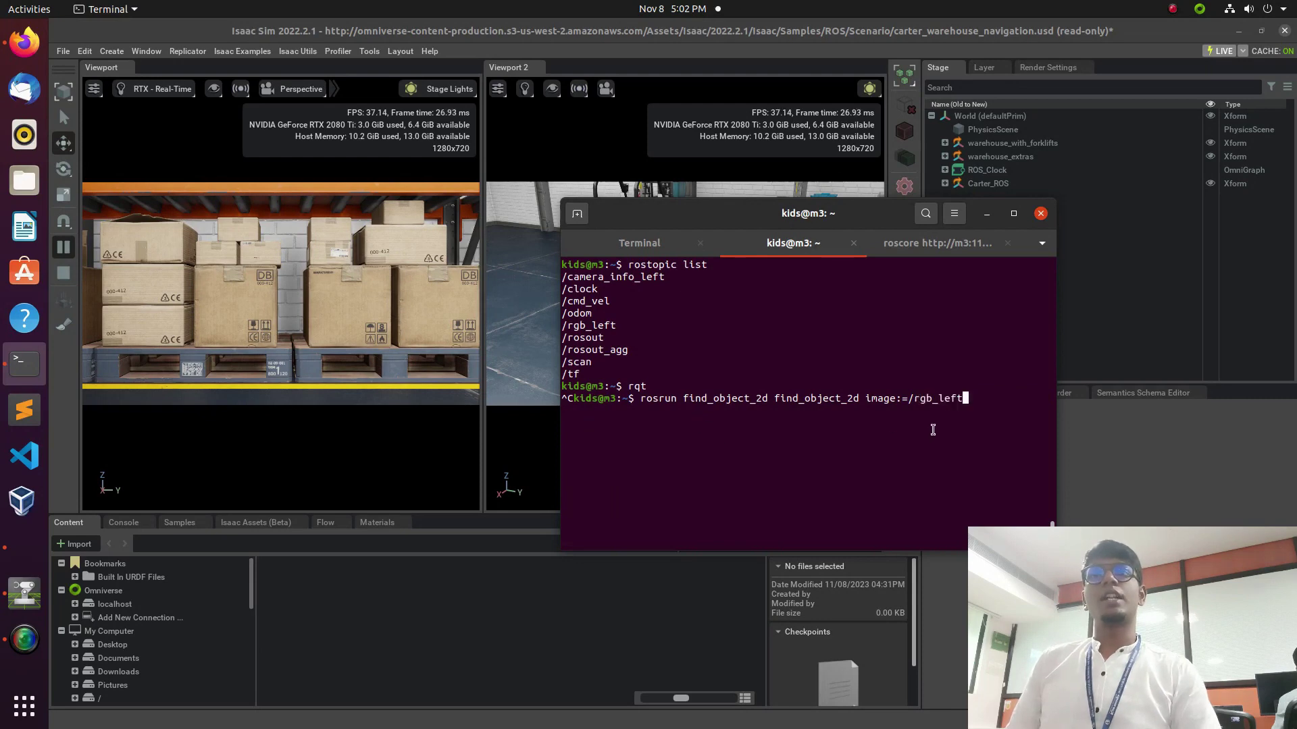
key("Return")
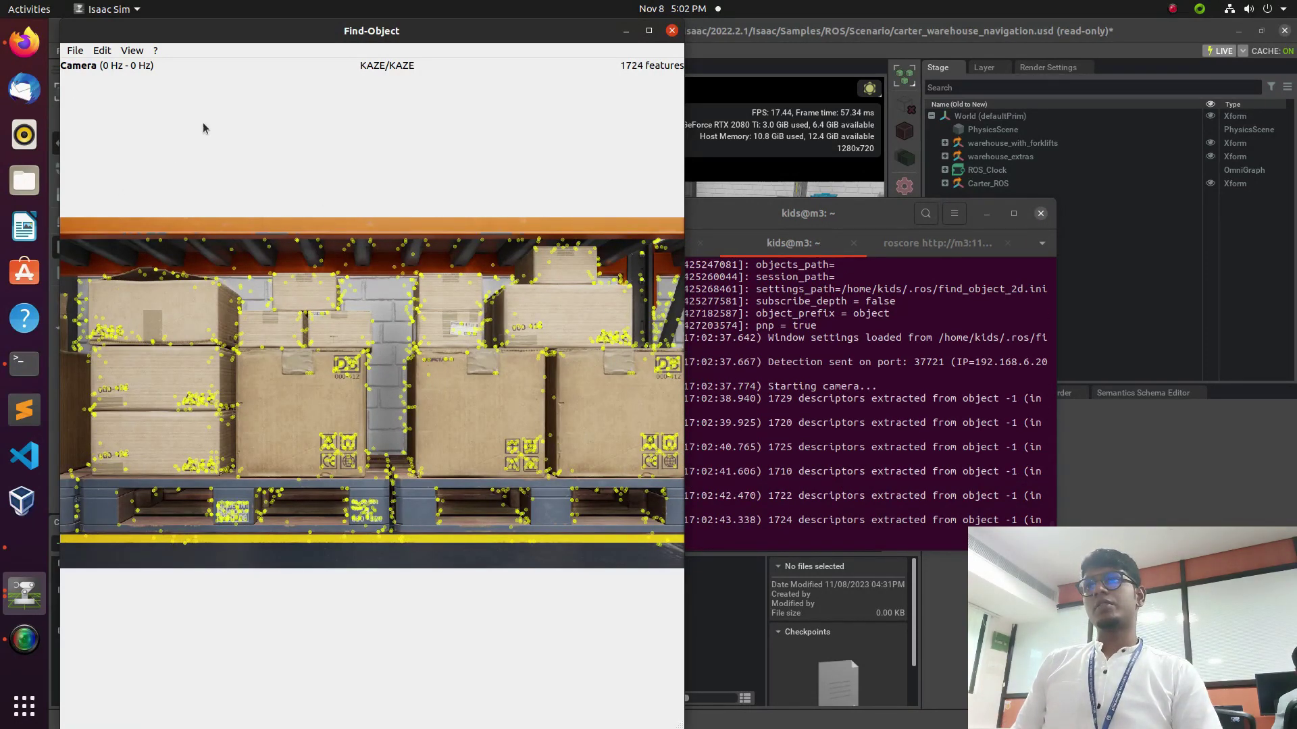
Restore the Isaac Sim window to a smaller size and place it beside the Find-Object window, with Find-Object in front.
left_click(910, 420)
key("alt+Tab")
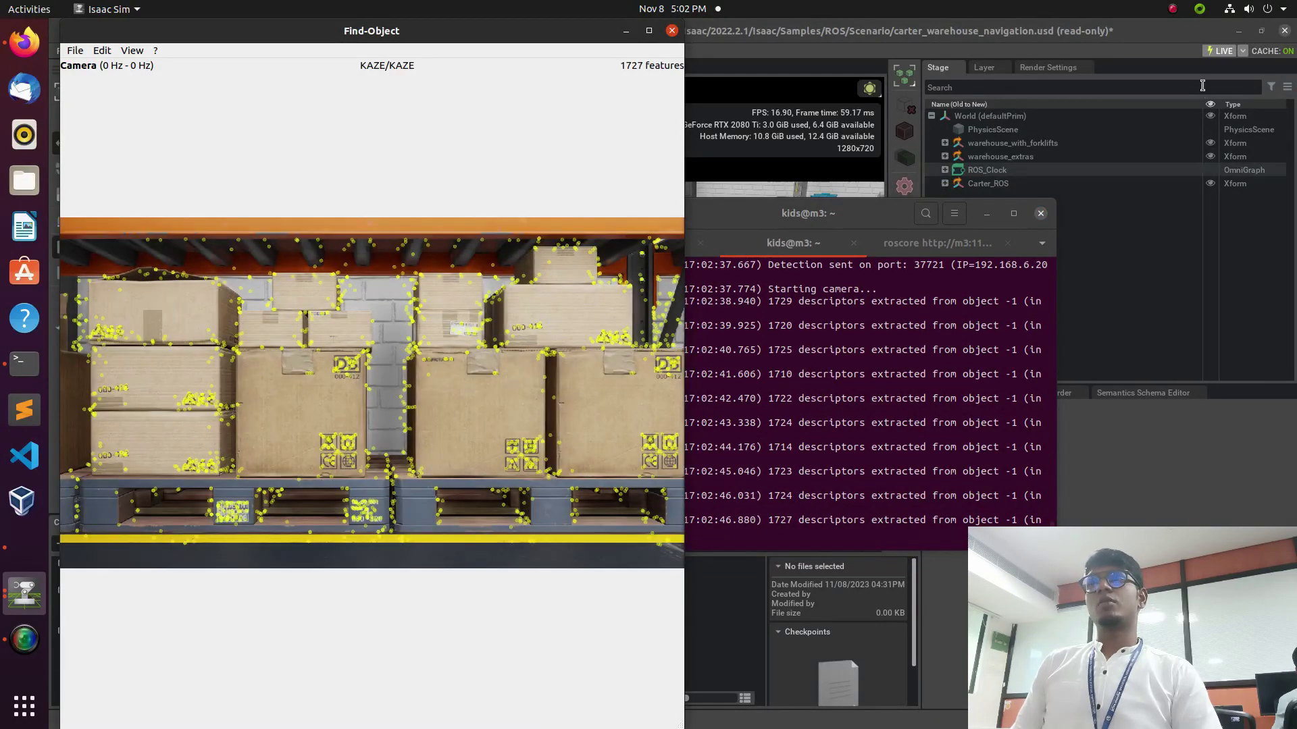
left_click(1261, 32)
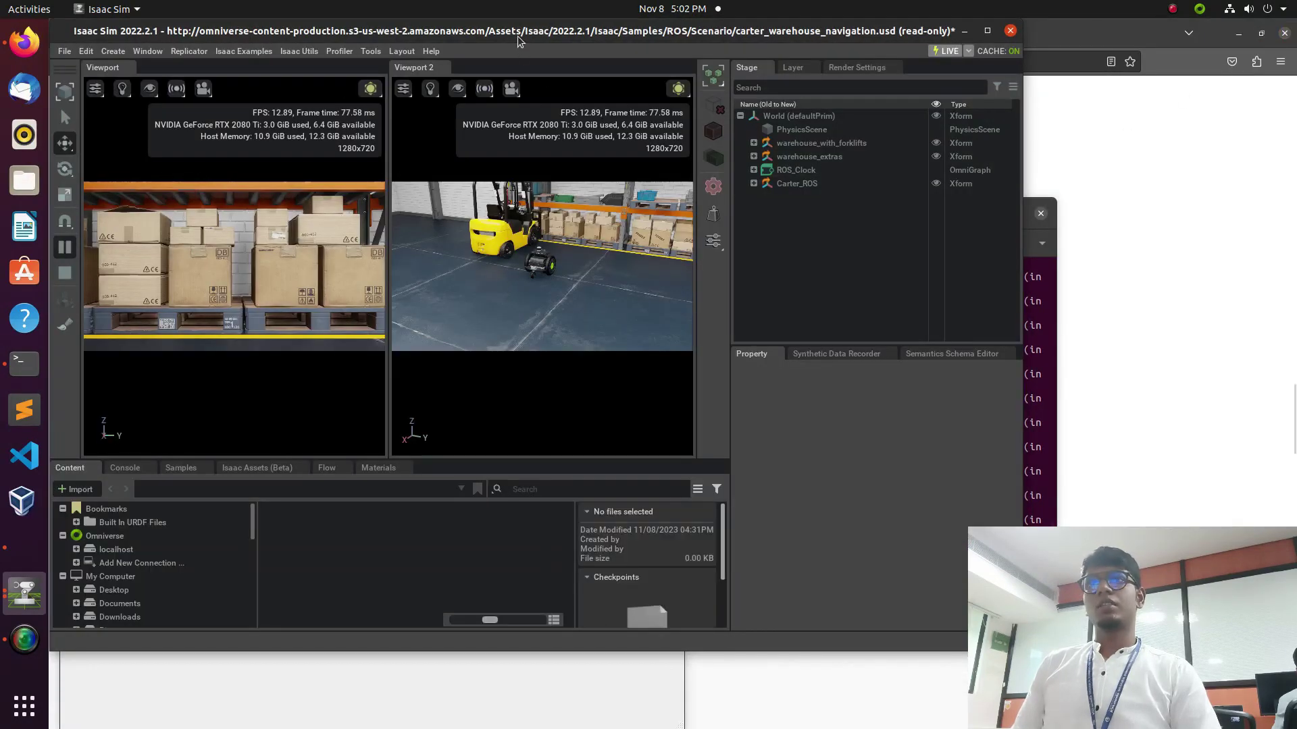
left_click_drag(516, 30, 1034, 95)
left_click(472, 132)
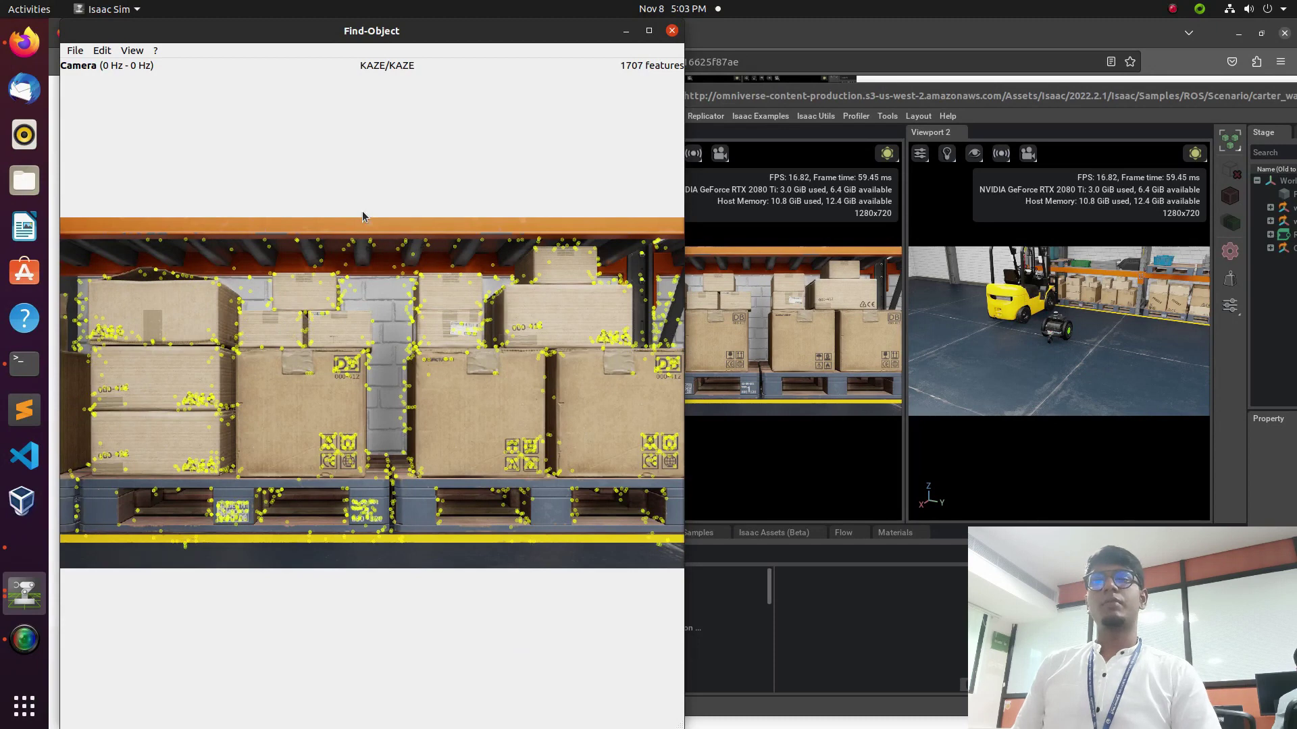
Add the large cardboard box with printed symbols, at the centre-left of the pallet row, as a detection object from the camera scene.
left_click(101, 51)
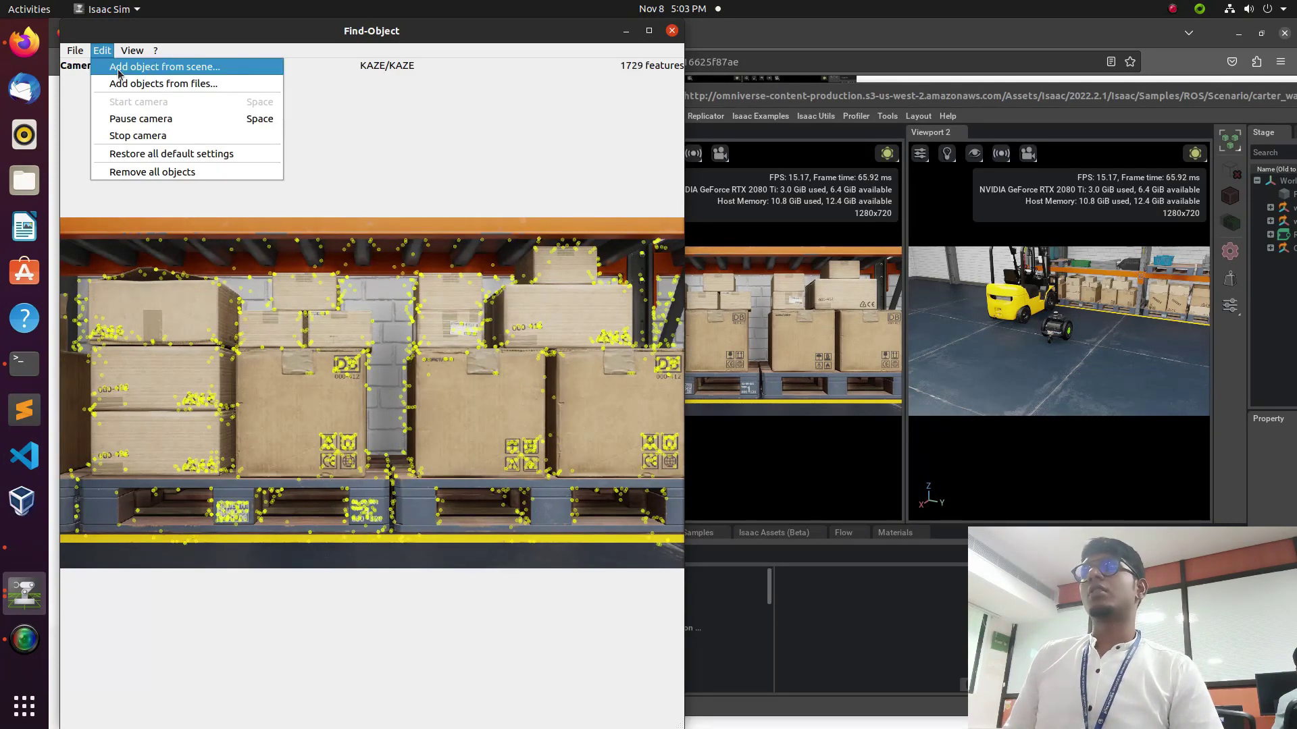
left_click(118, 70)
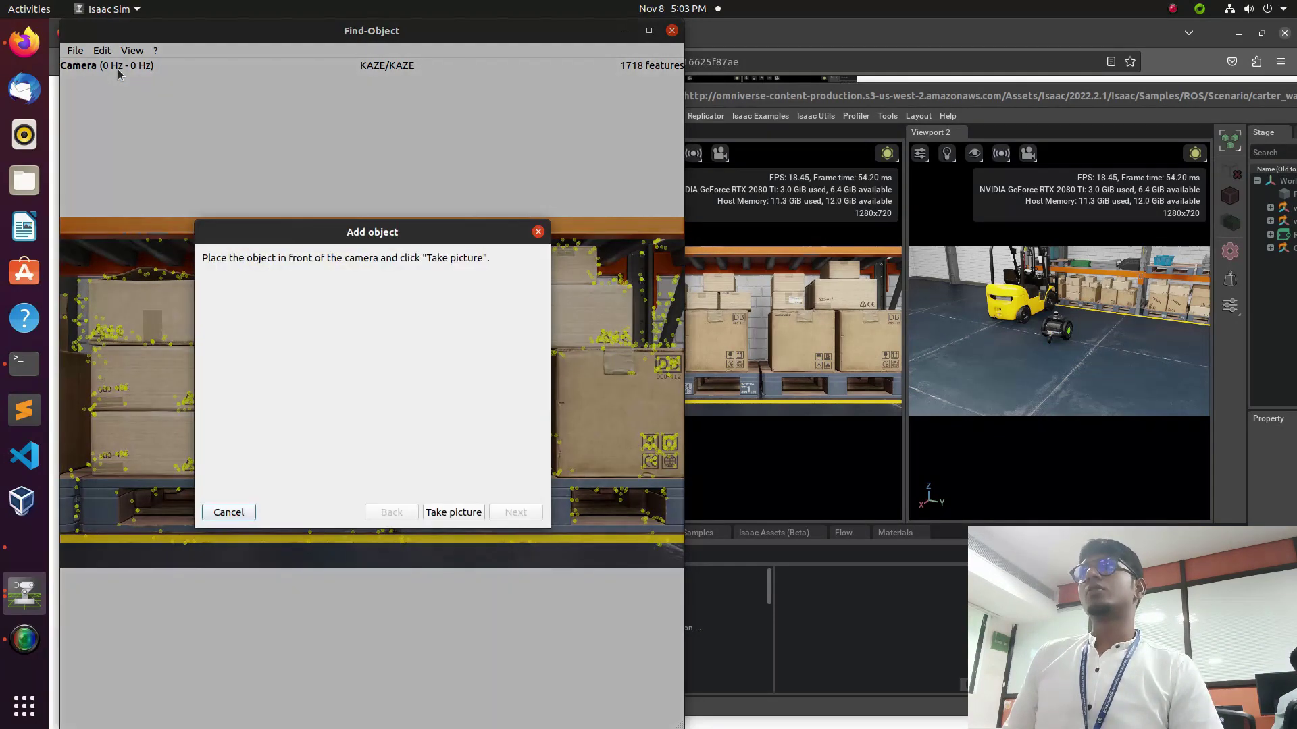
left_click(466, 513)
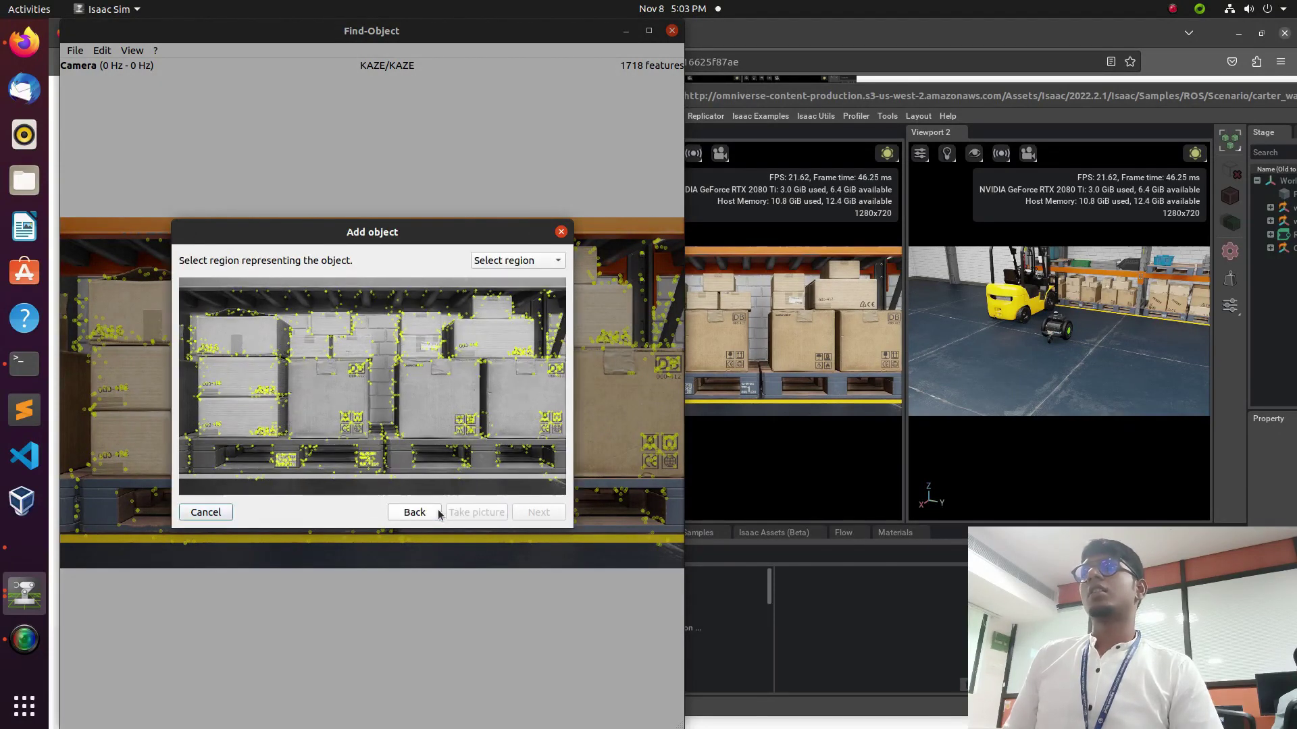
left_click_drag(290, 359, 372, 445)
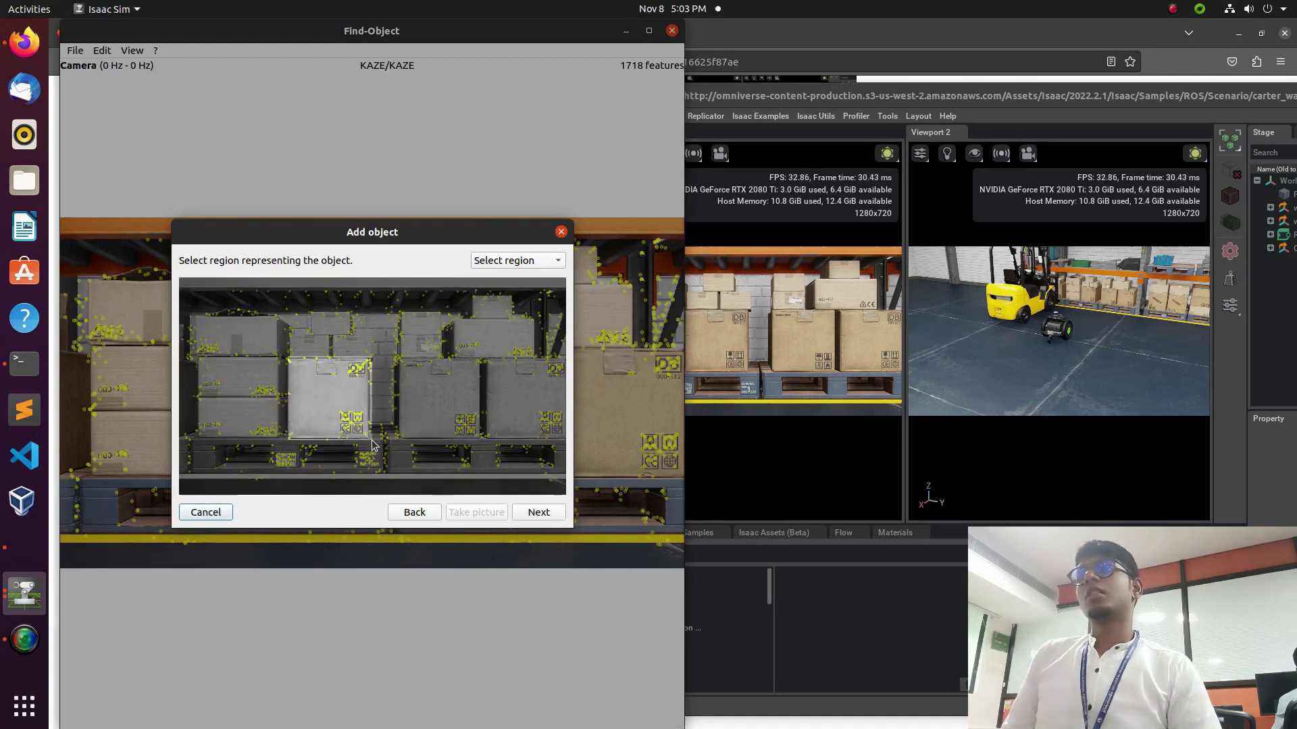
left_click(531, 513)
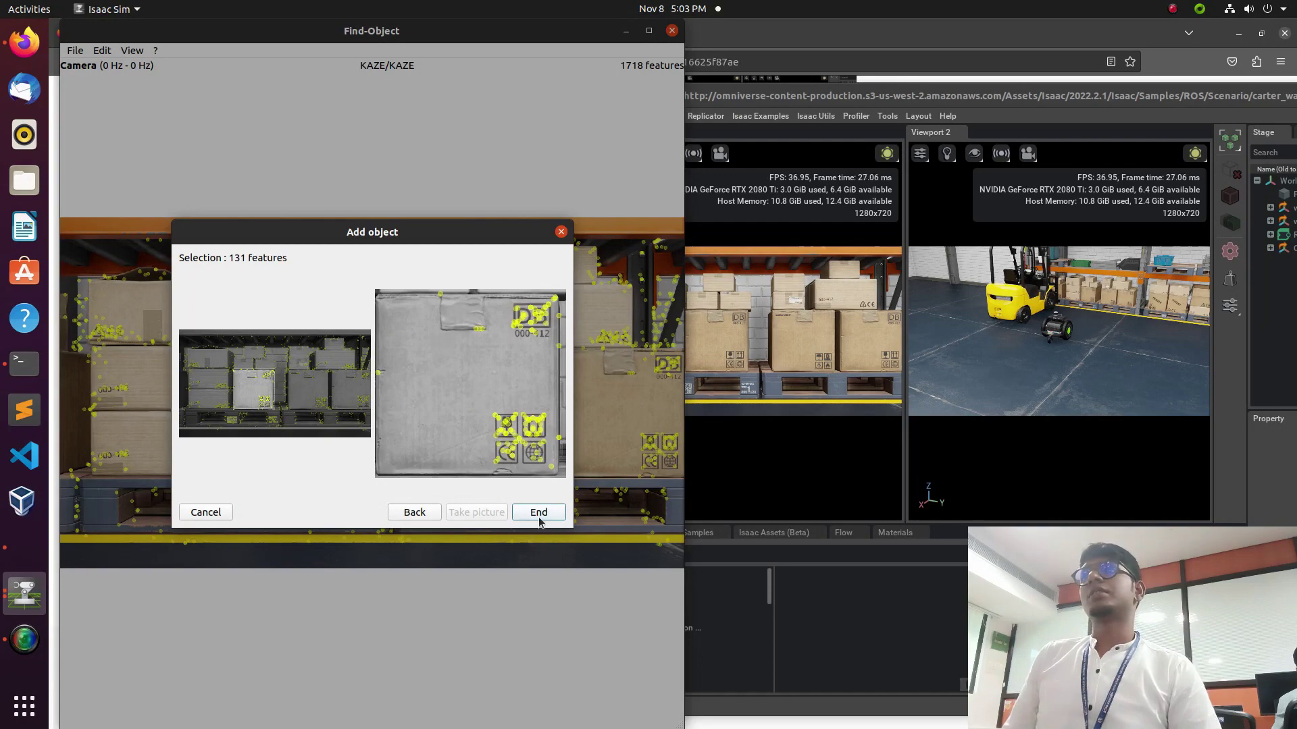
left_click(539, 515)
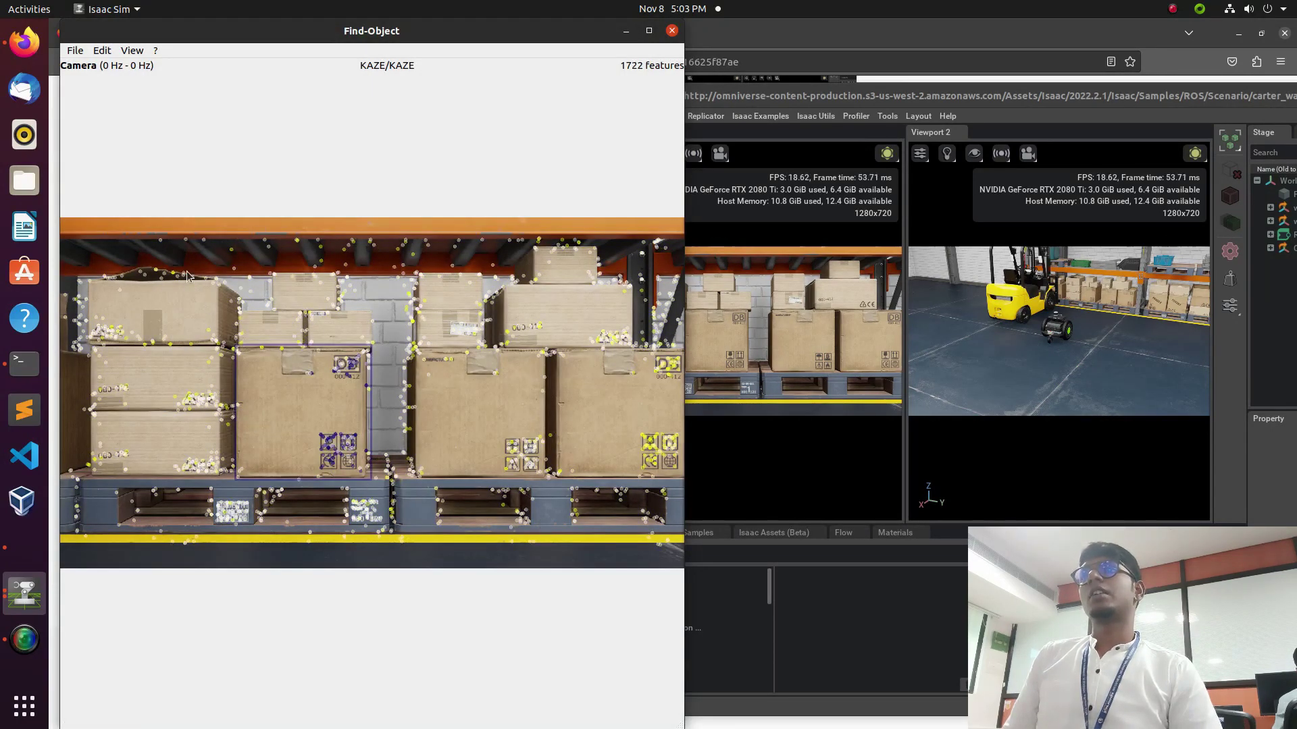
Add the group of small stacked boxes directly above the annotated large box as another detection object from the scene.
left_click(103, 51)
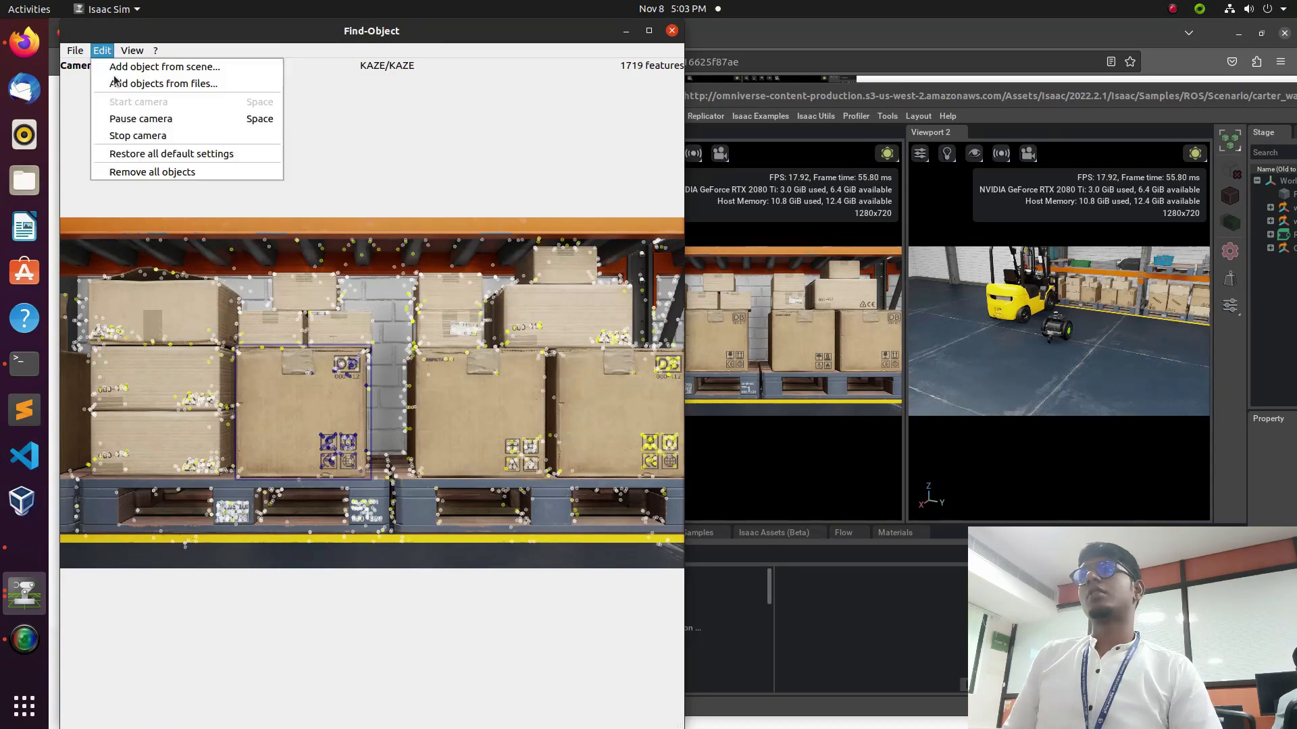
left_click(134, 67)
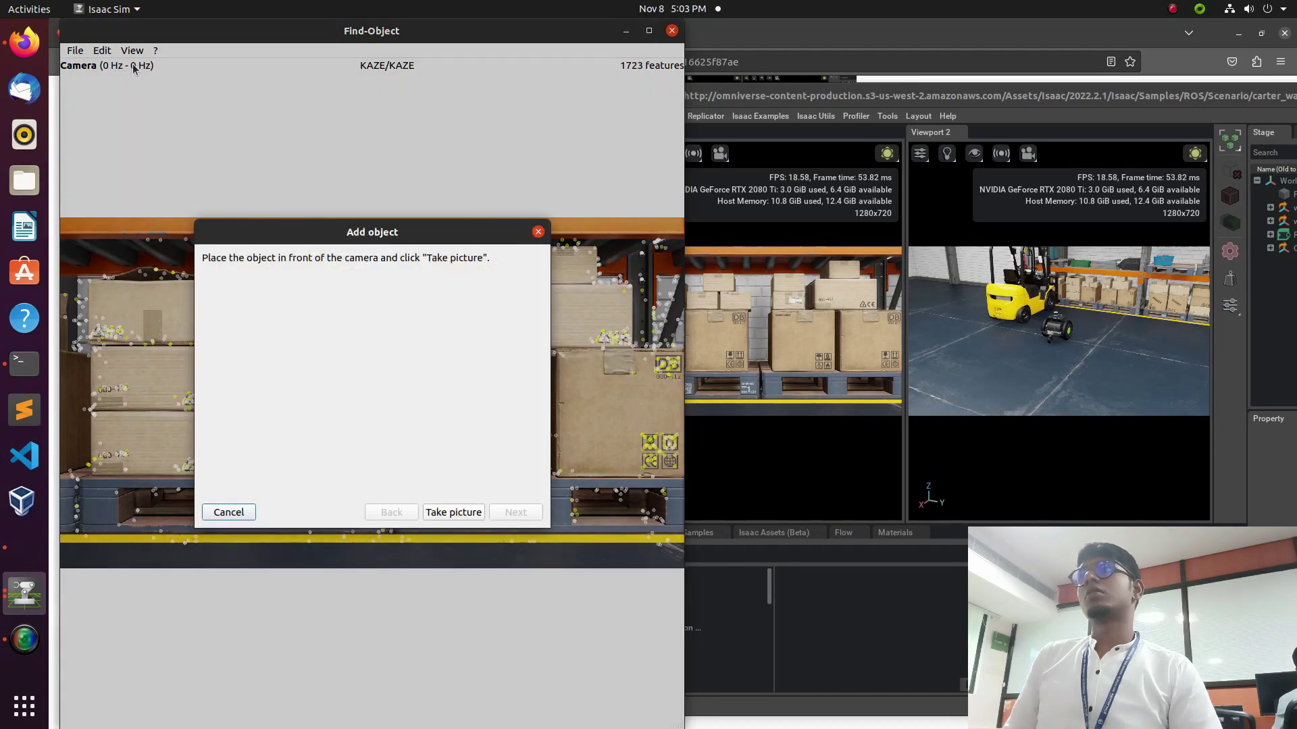
left_click(453, 512)
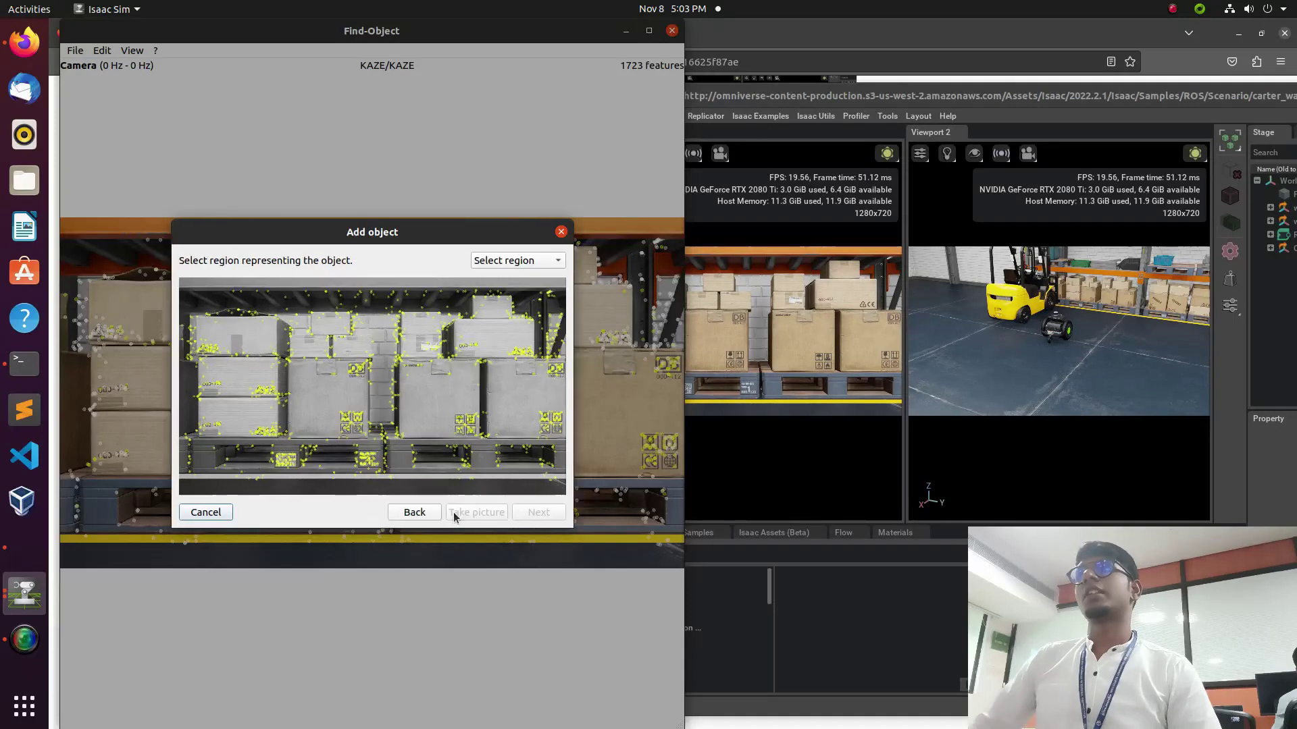
left_click_drag(297, 311, 378, 360)
left_click(538, 512)
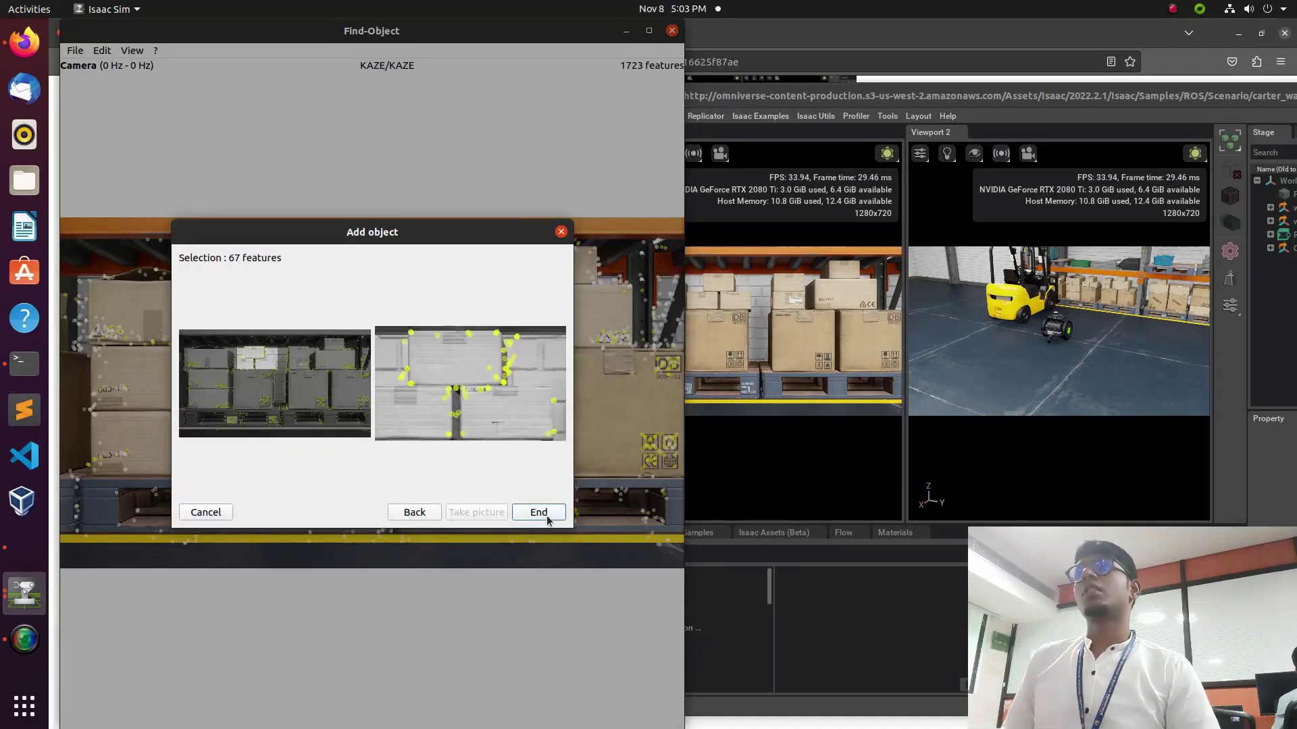
left_click(540, 513)
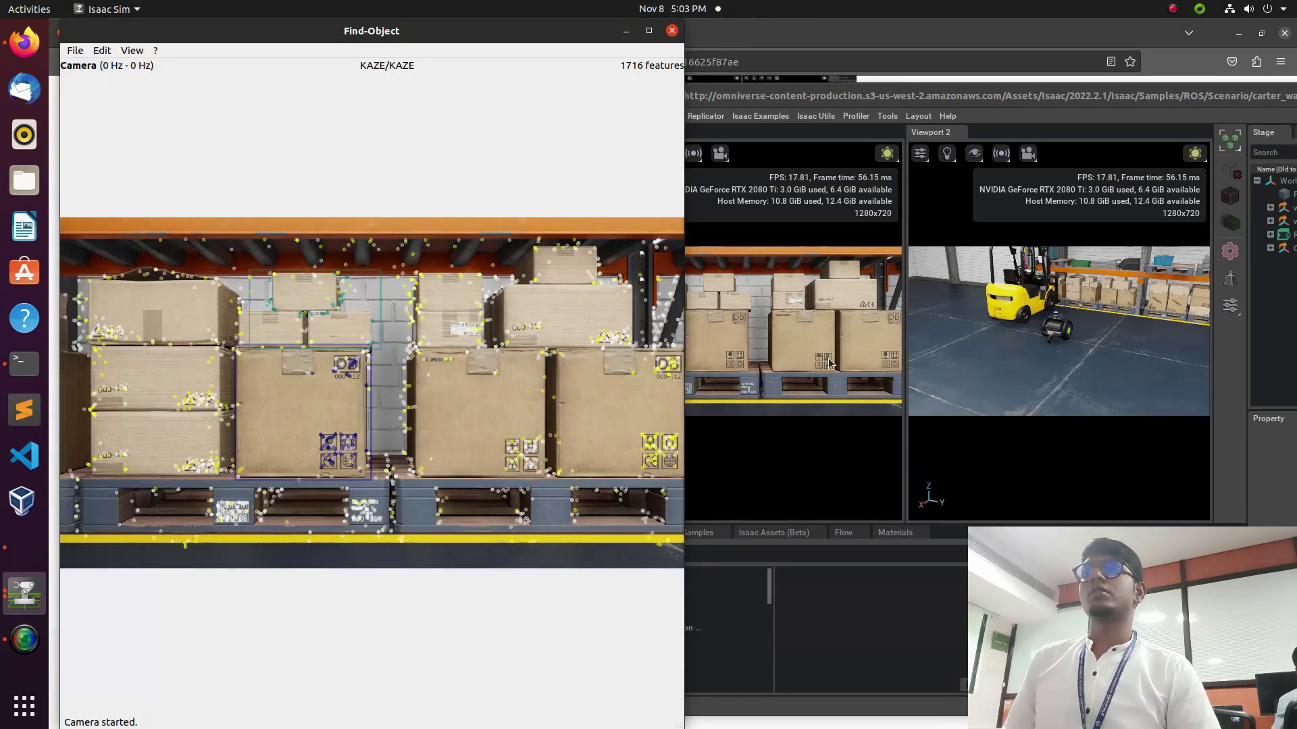
Switch to the terminal's spare session and submit the sudo password to reach its shell prompt.
left_click(808, 483)
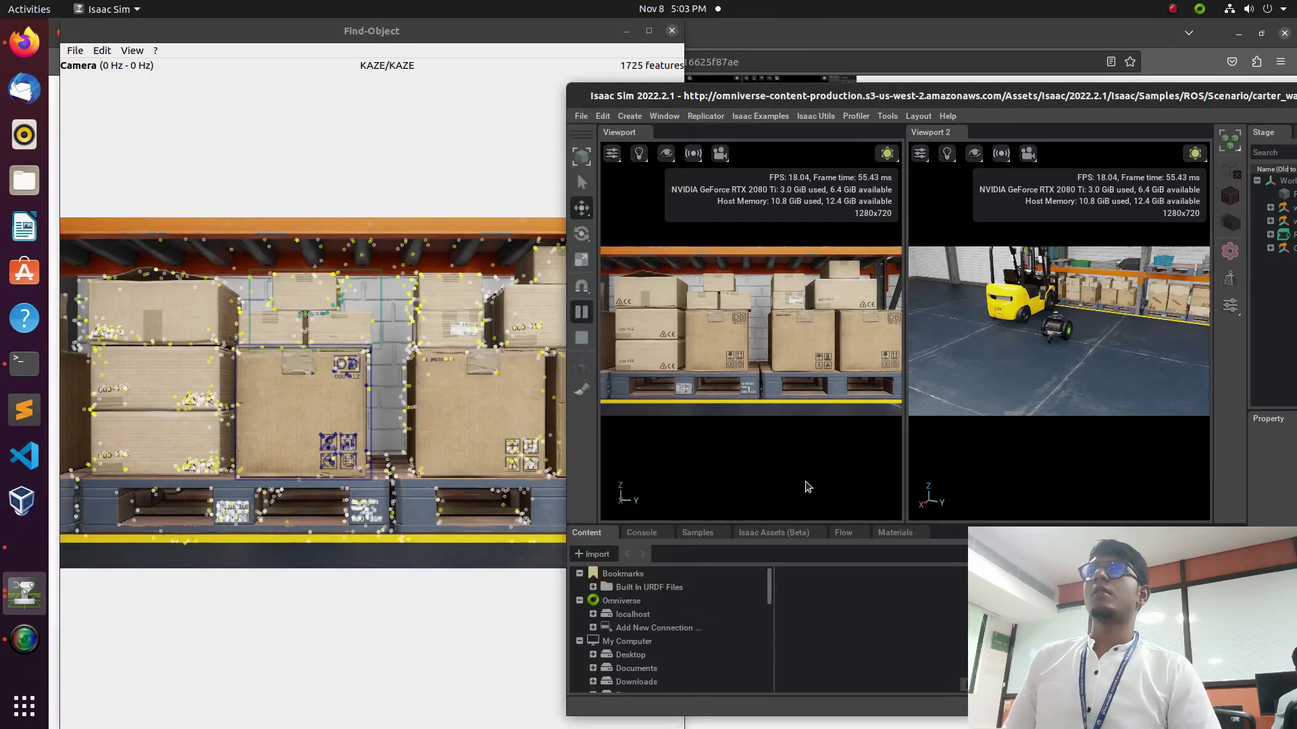
left_click(18, 361)
left_click(966, 243)
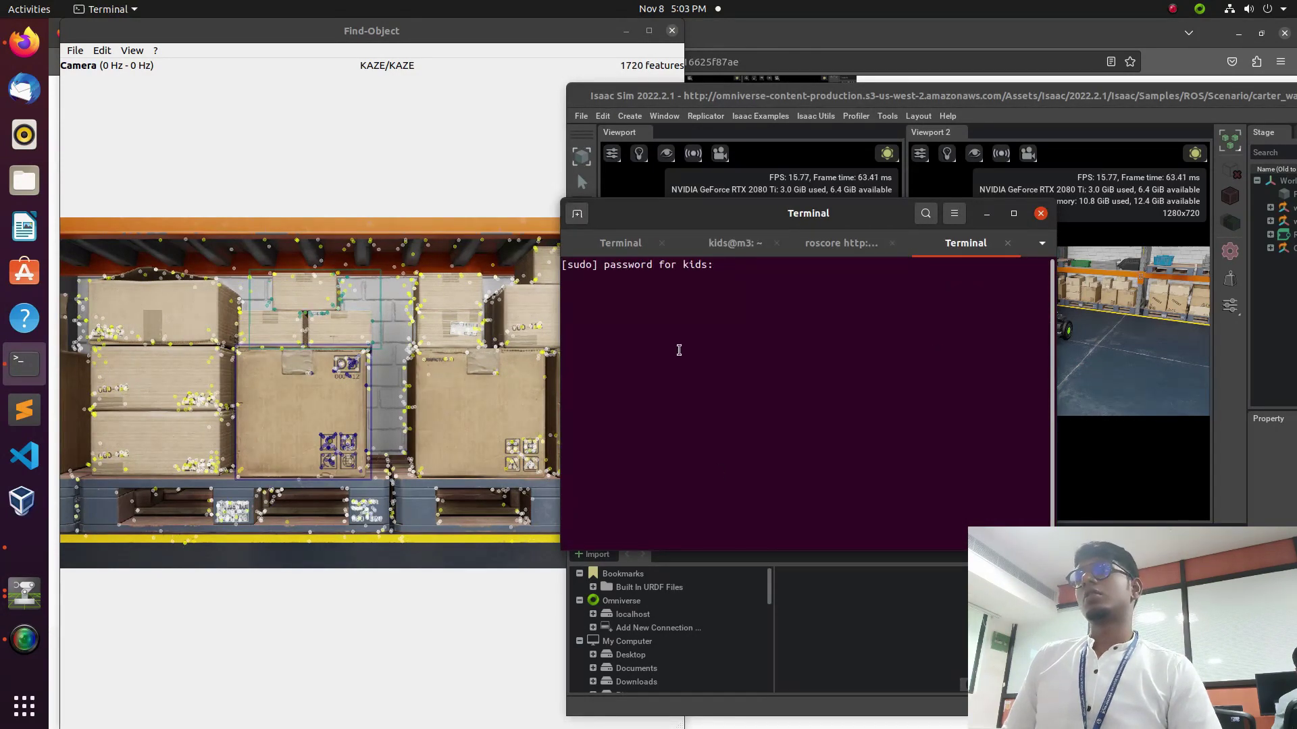
key("Return")
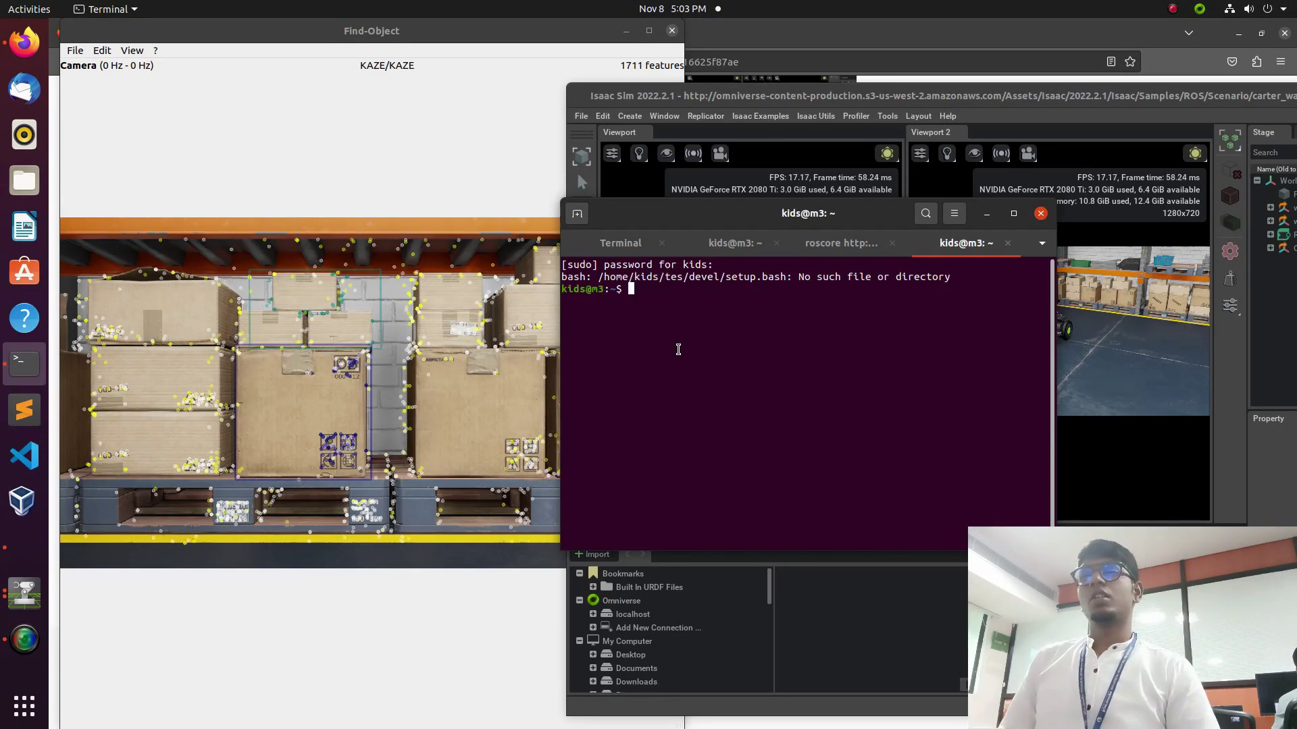
Start keyboard control of the robot with rosrun teleop_twist_keyboard teleop_twist_keyboard.py.
type("rosrun")
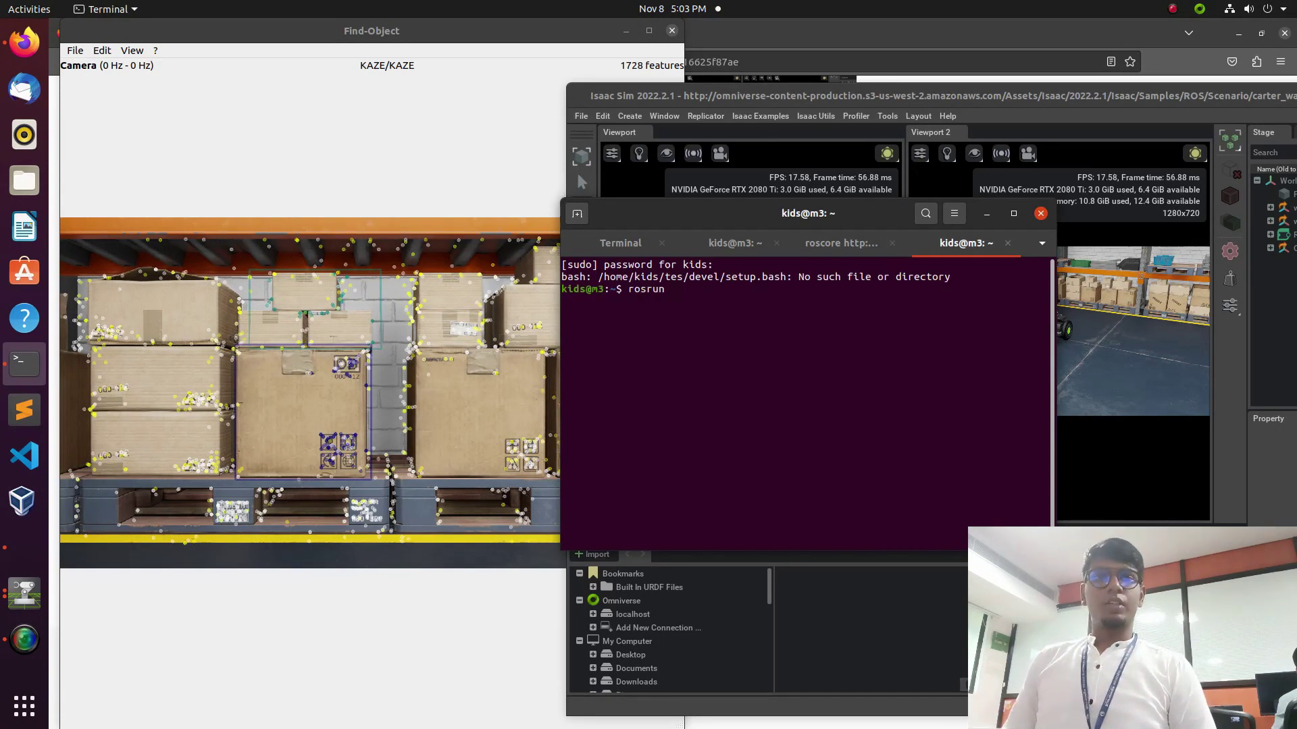
type(" y")
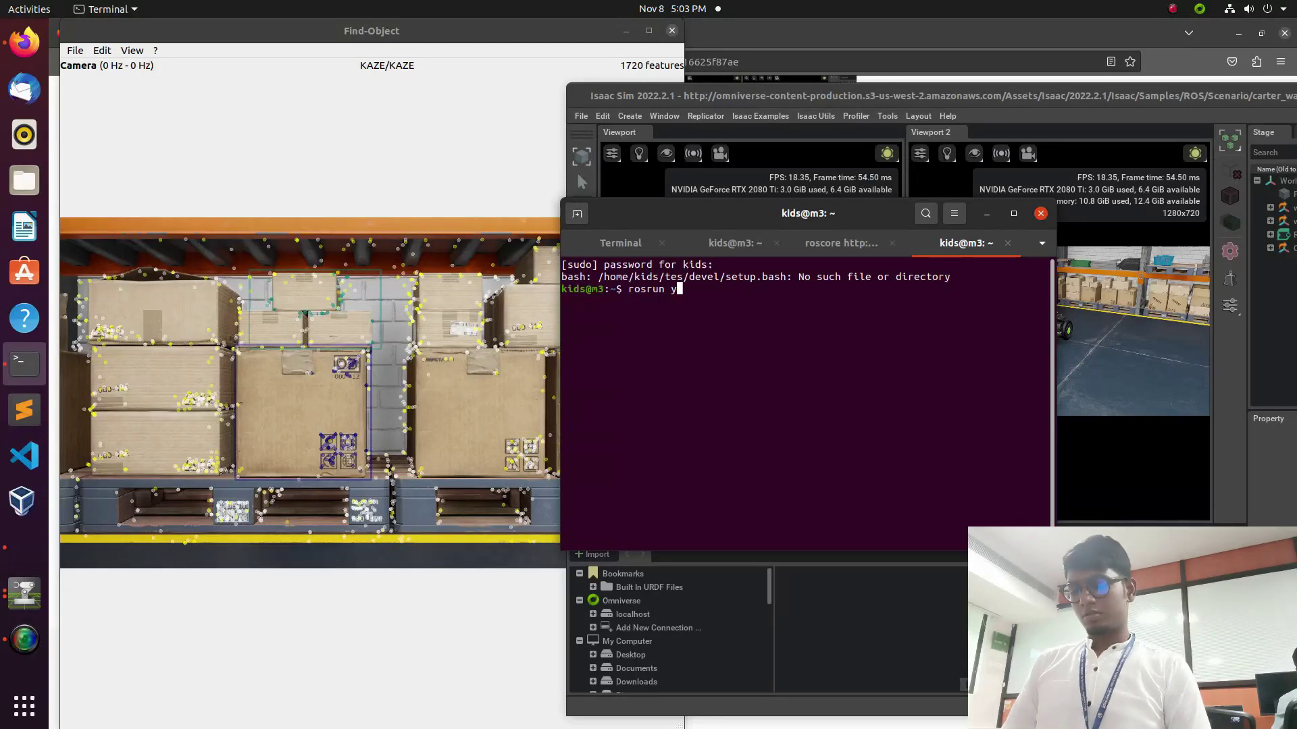
key("BackSpace")
type("teleop_t")
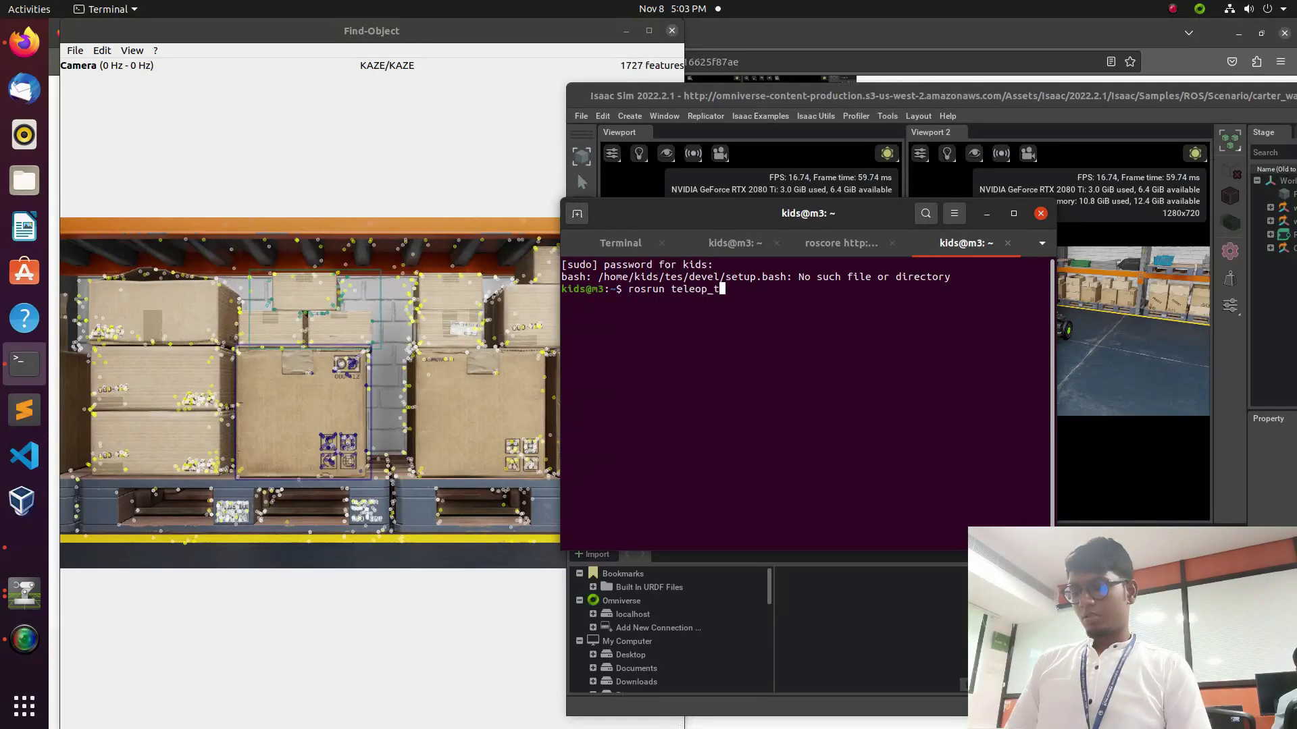
type("wist_")
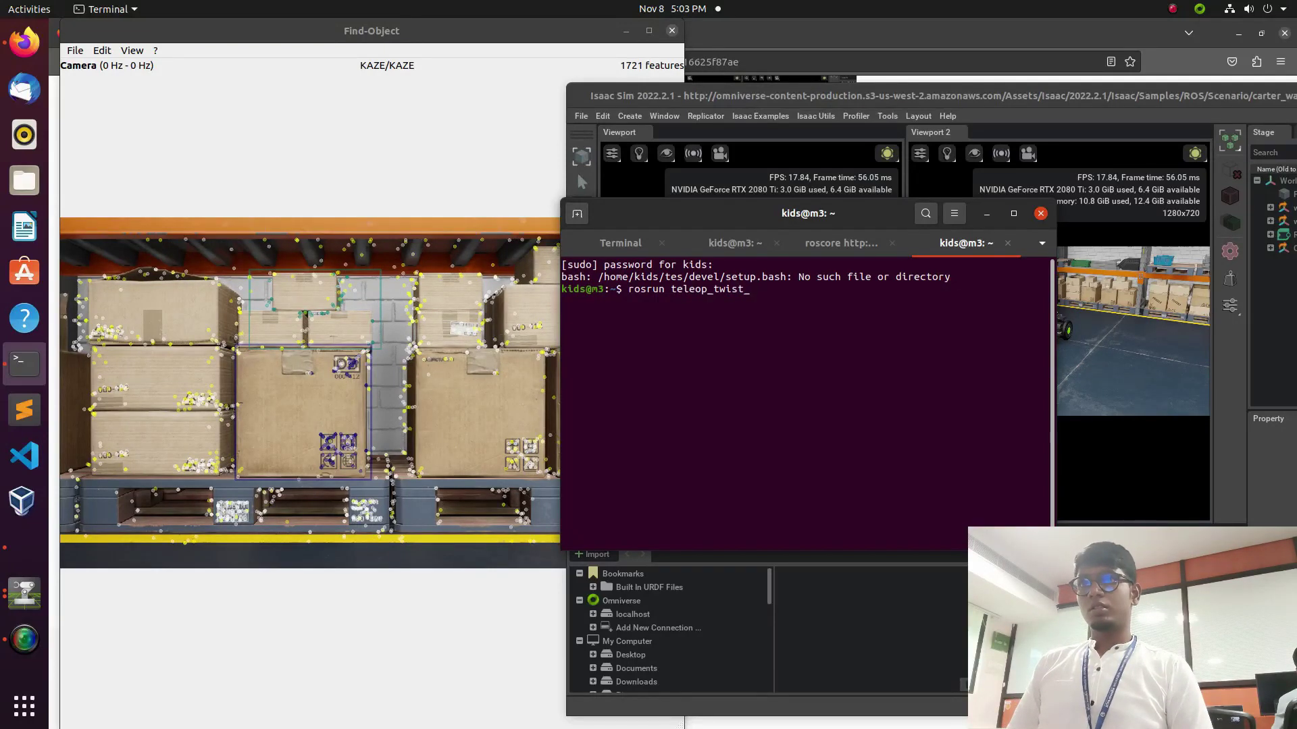
type("keyboard")
key("Tab")
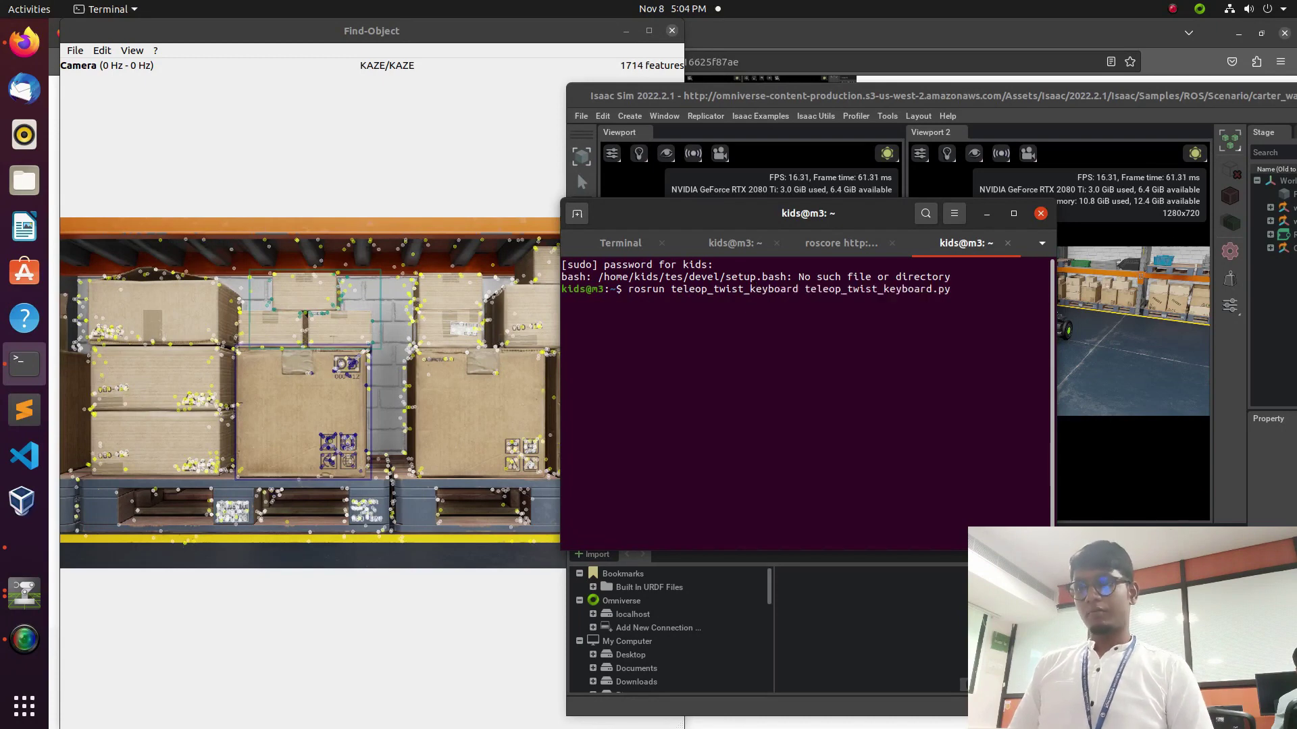
key("Return")
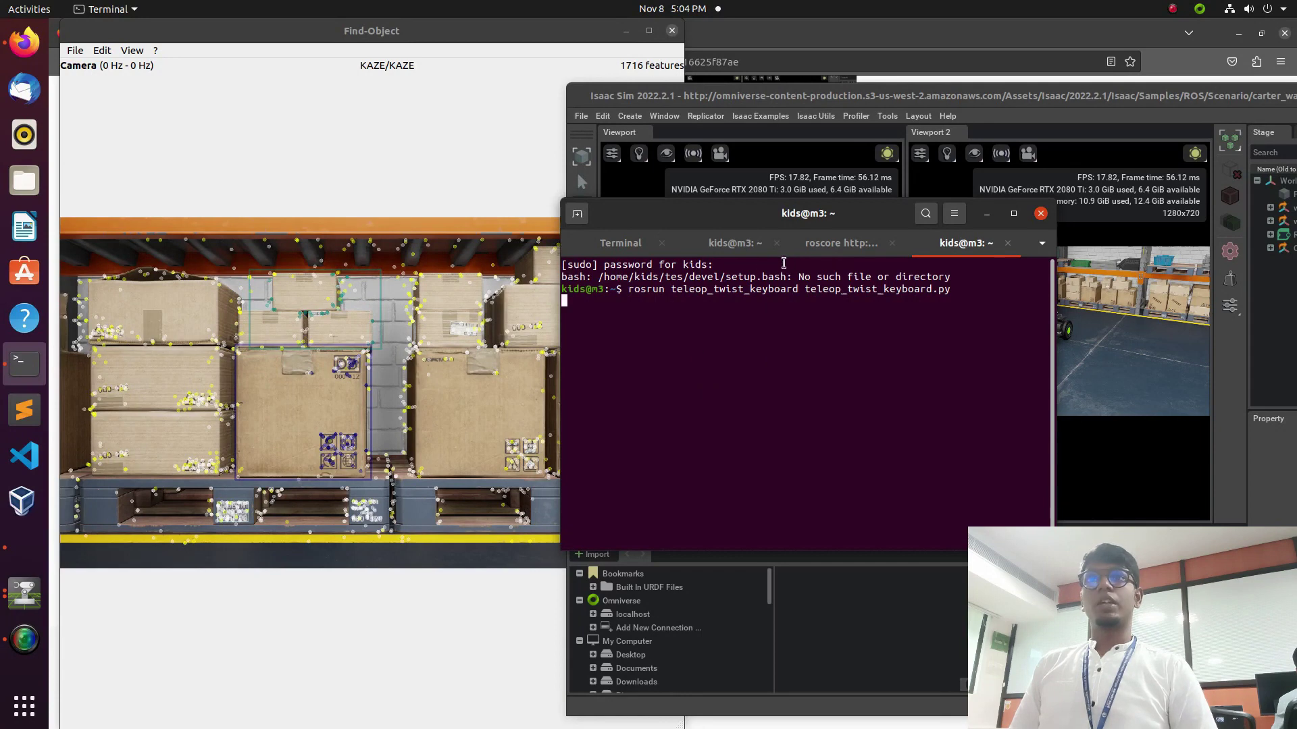
Move the terminal off the Isaac Sim viewports and rotate the robot left until its camera faces the forklift.
left_click_drag(799, 214, 368, 223)
key("j")
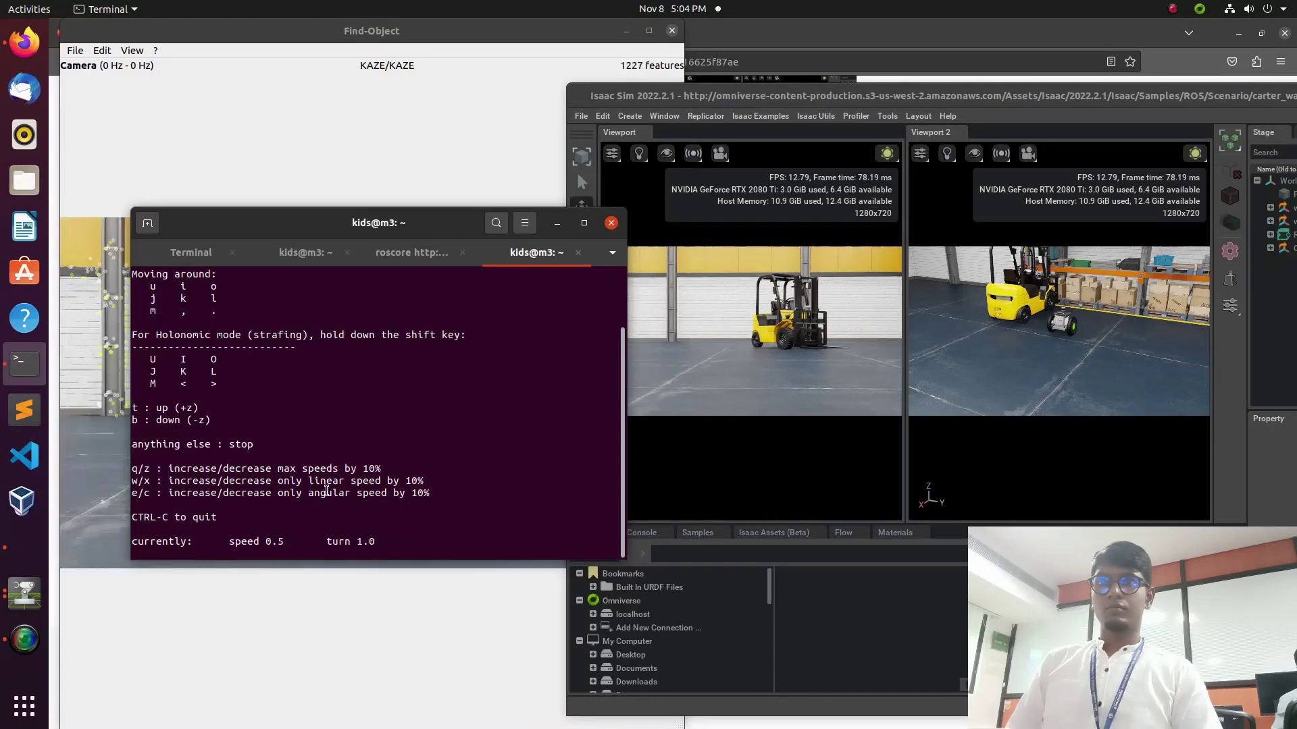
Bring Find-Object forward and add the forklift as a detection object, selecting a region that encloses the whole vehicle.
left_click(86, 393)
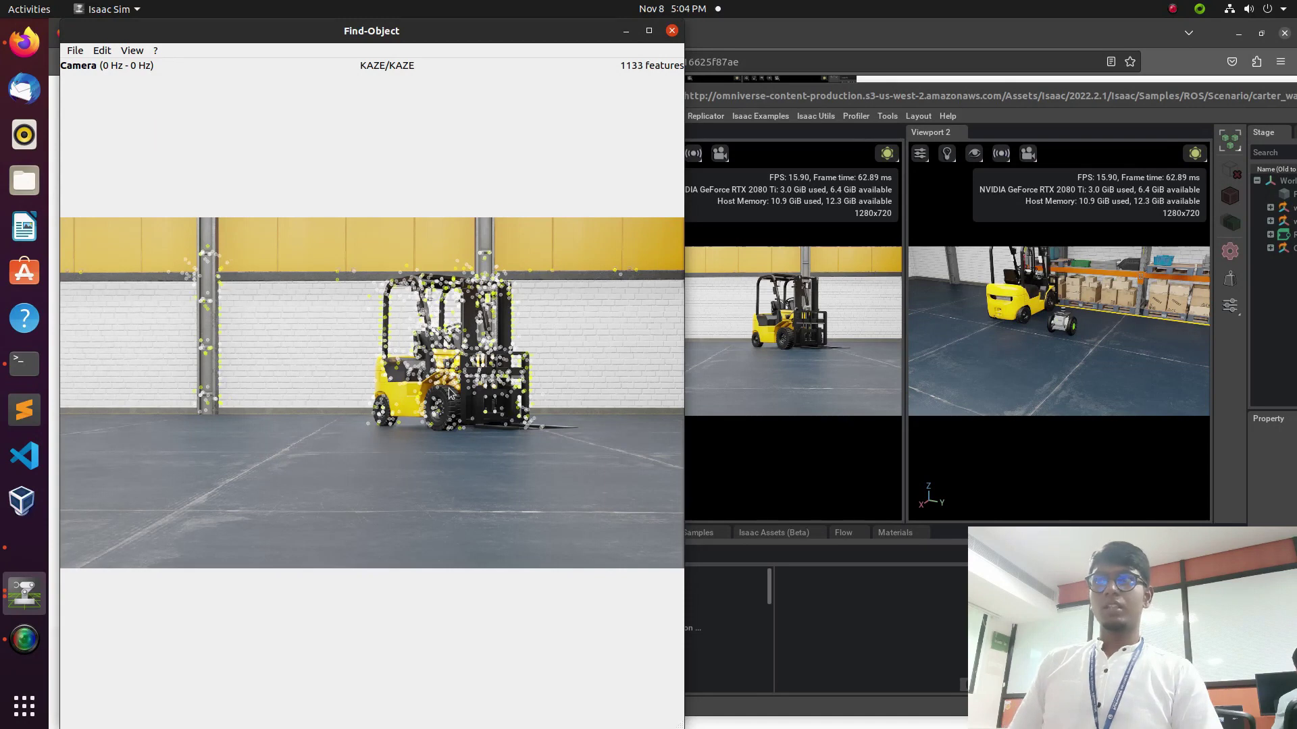
left_click_drag(354, 273, 616, 486)
left_click(102, 51)
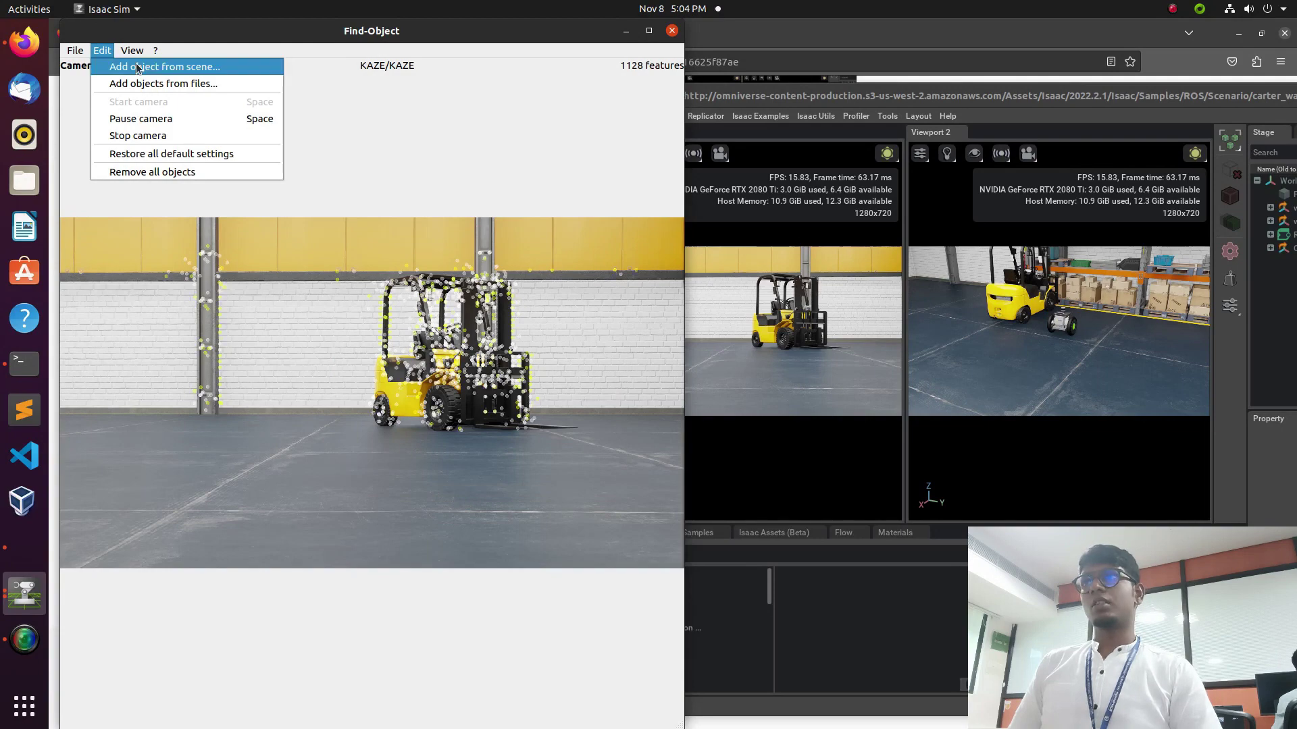
left_click(137, 67)
left_click(455, 512)
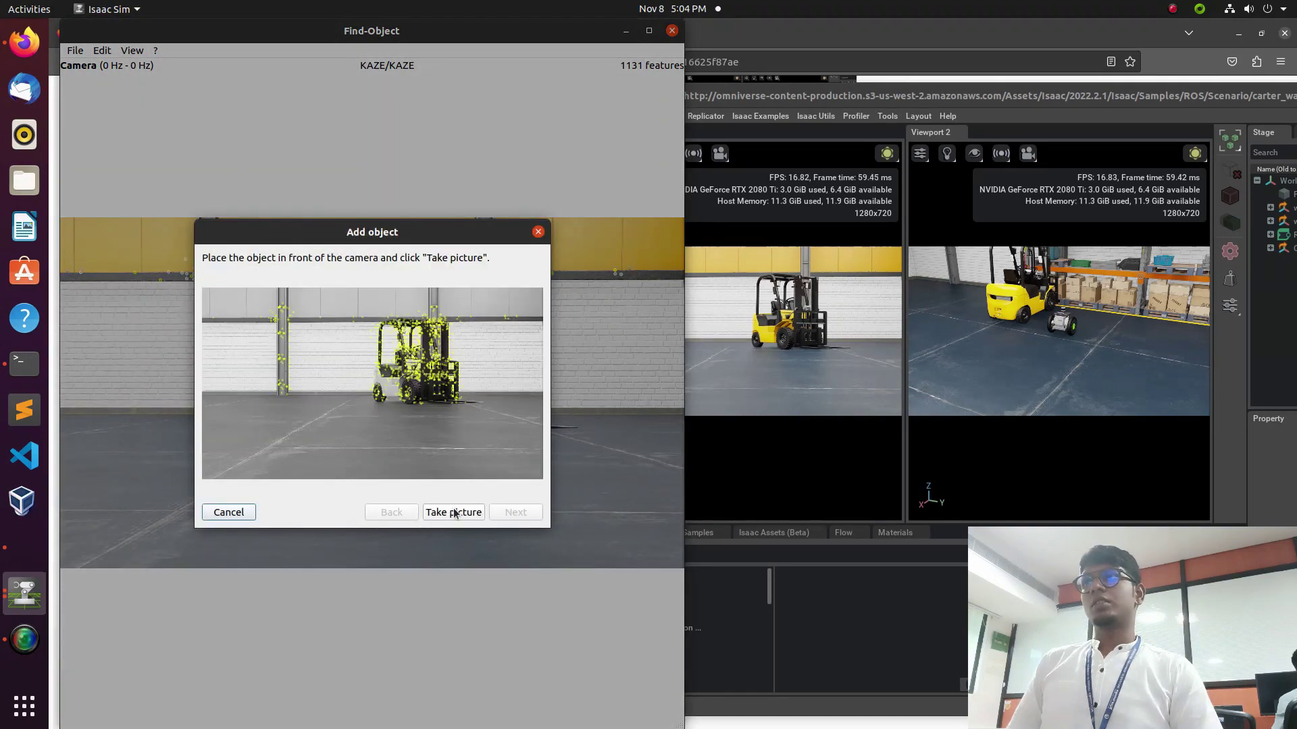
left_click(454, 512)
left_click_drag(346, 307, 520, 463)
left_click(539, 512)
left_click(537, 566)
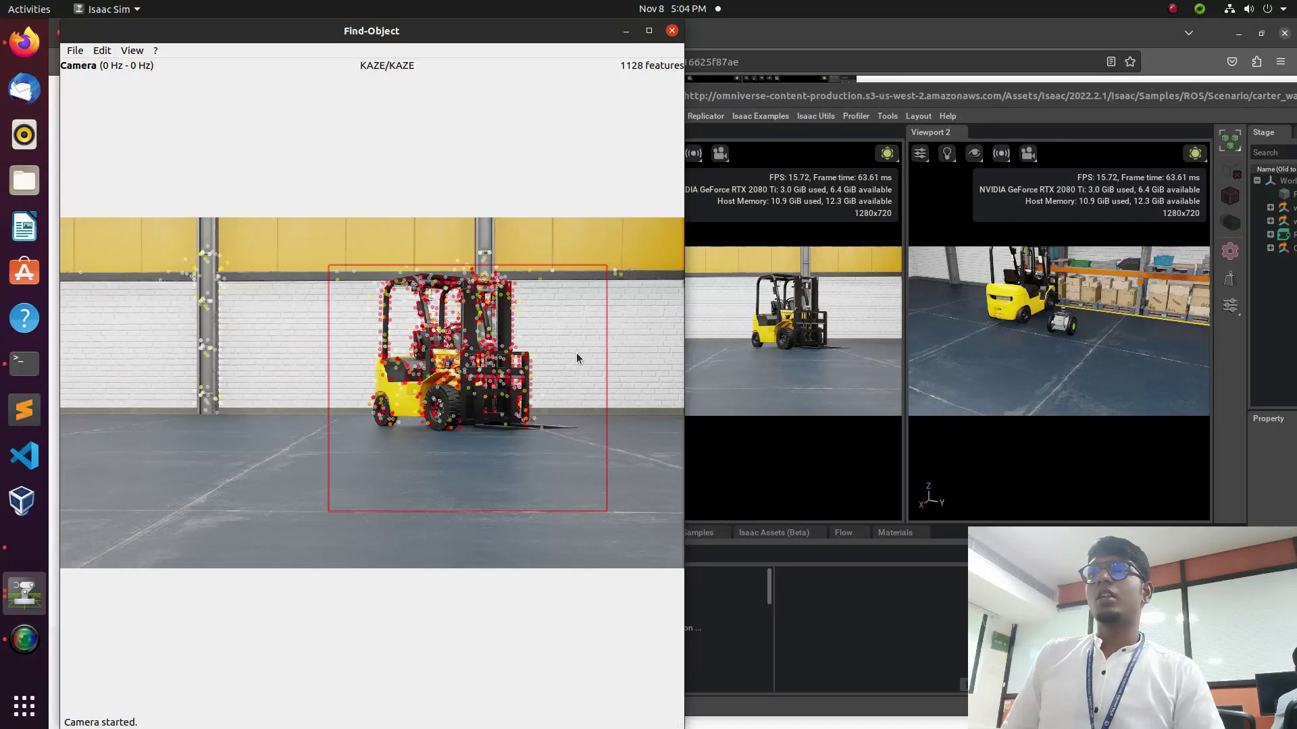
Return to the teleop terminal and rotate the robot left, correcting to the right, until its camera shows the purple cart by the far wall.
left_click(39, 381)
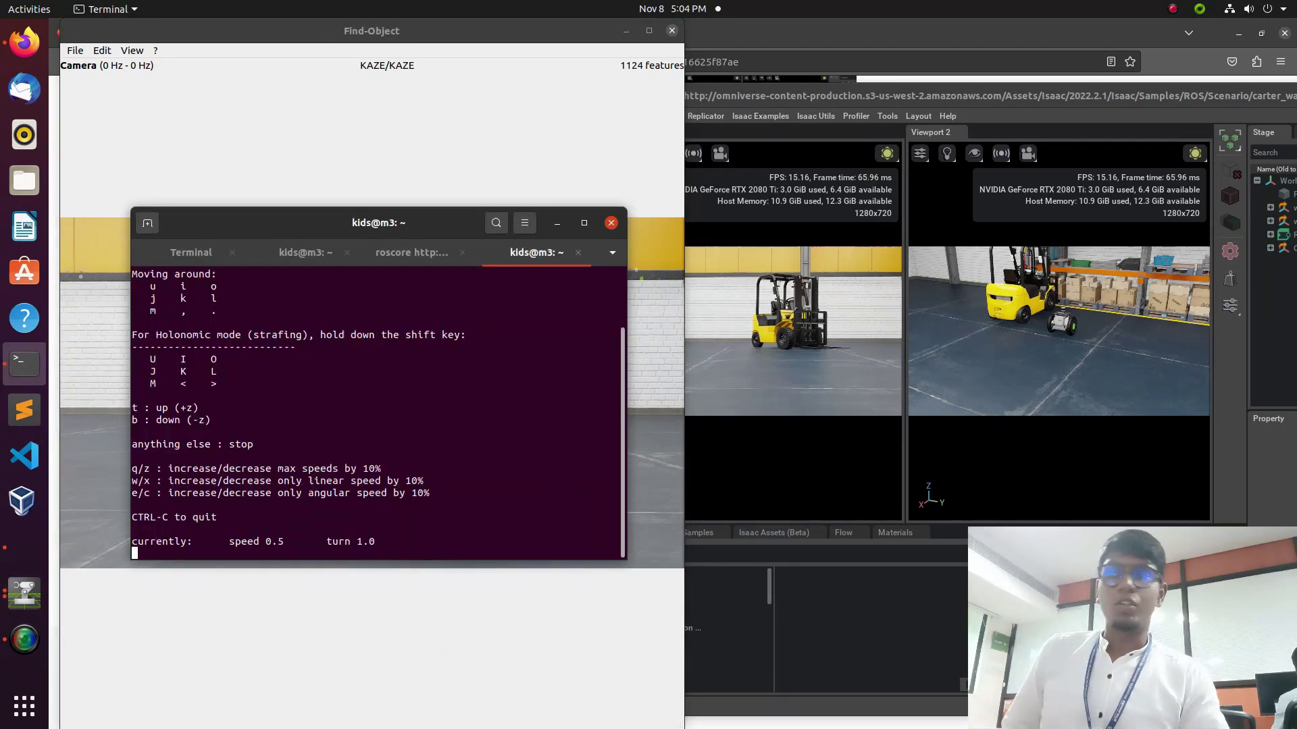
key("j")
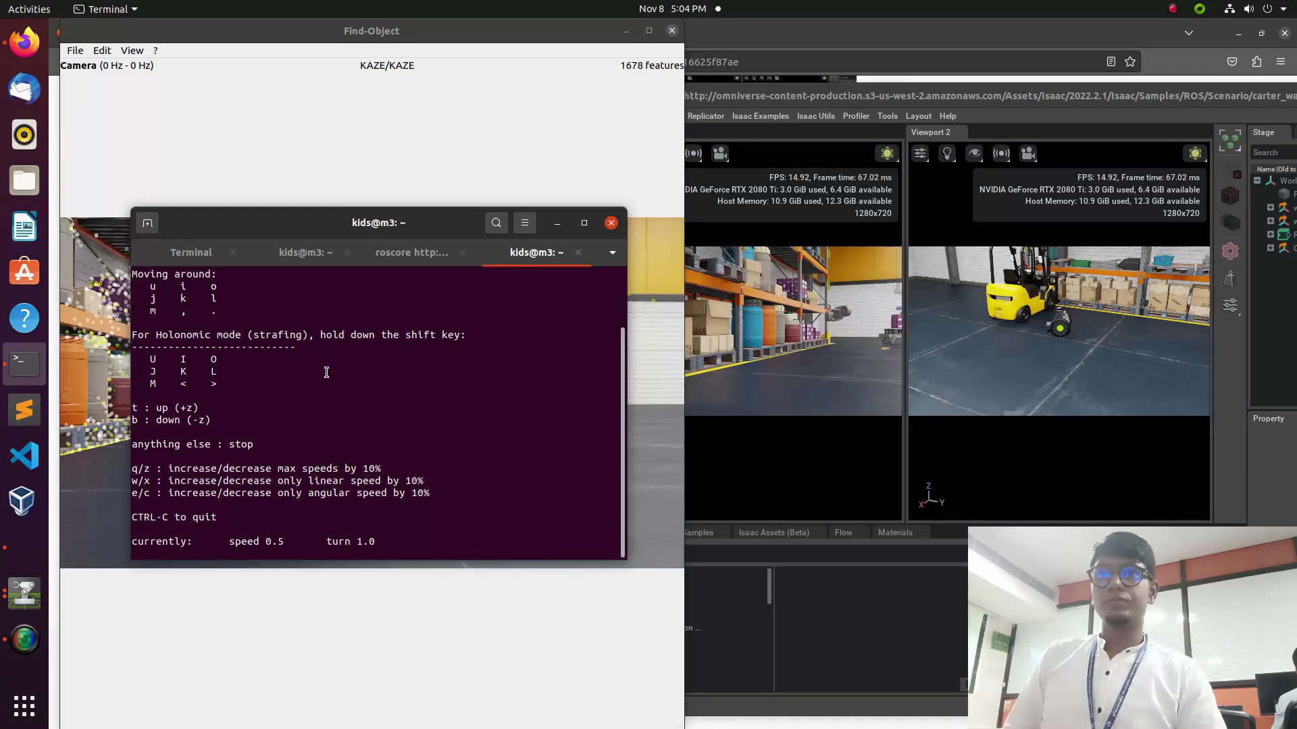
key("l")
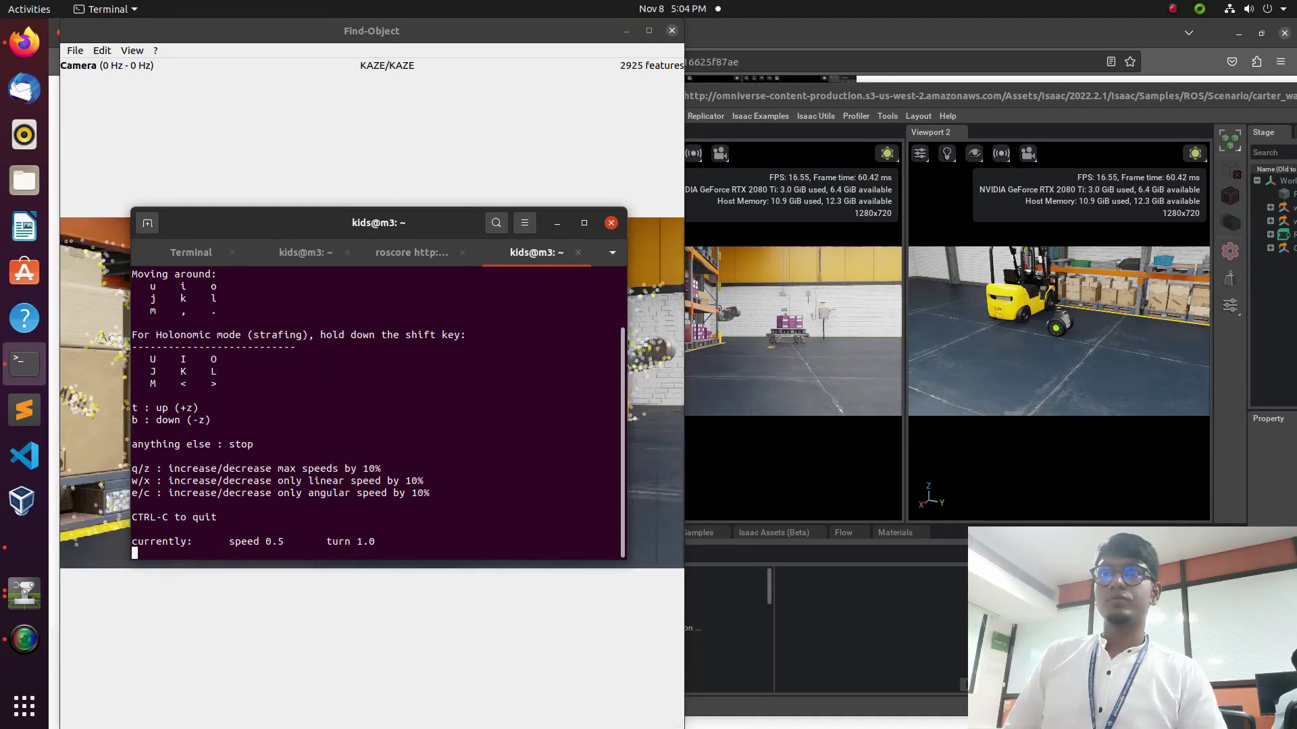
Bring Find-Object forward and add the purple cart by the far wall as a detection object from the scene.
left_click(635, 399)
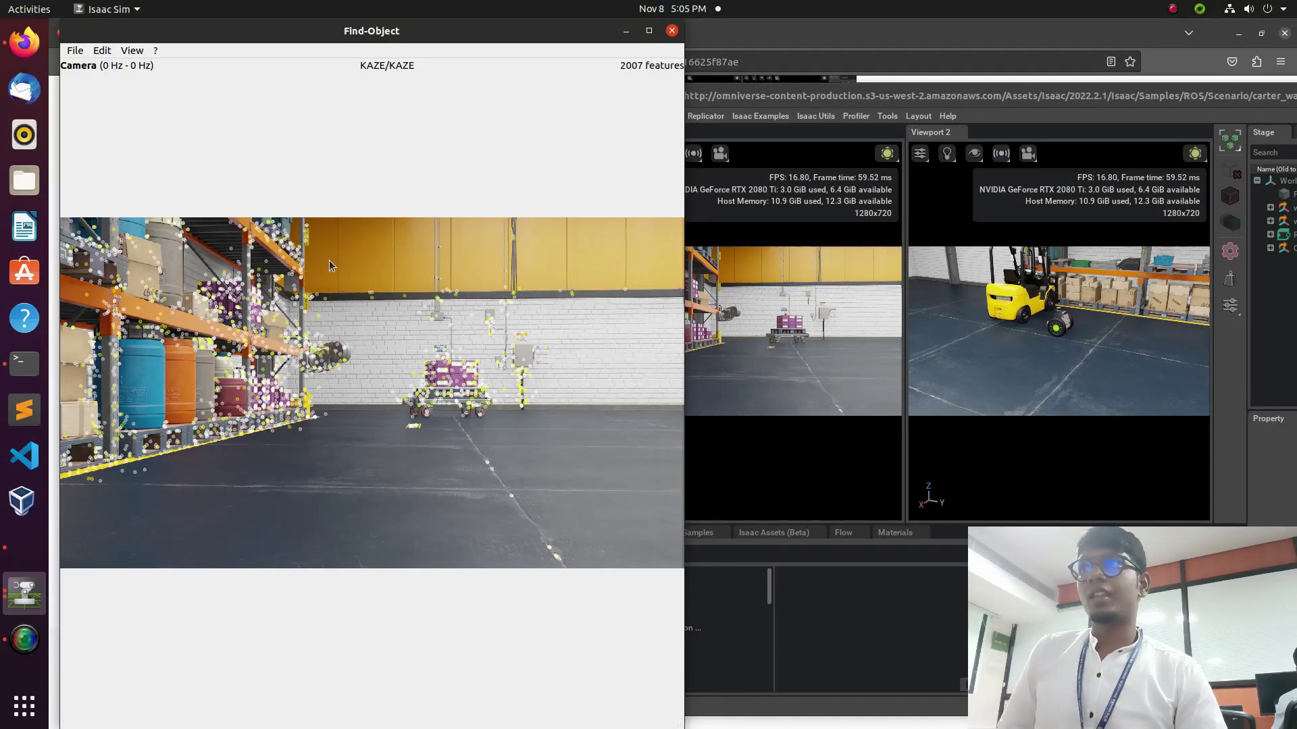
left_click(102, 51)
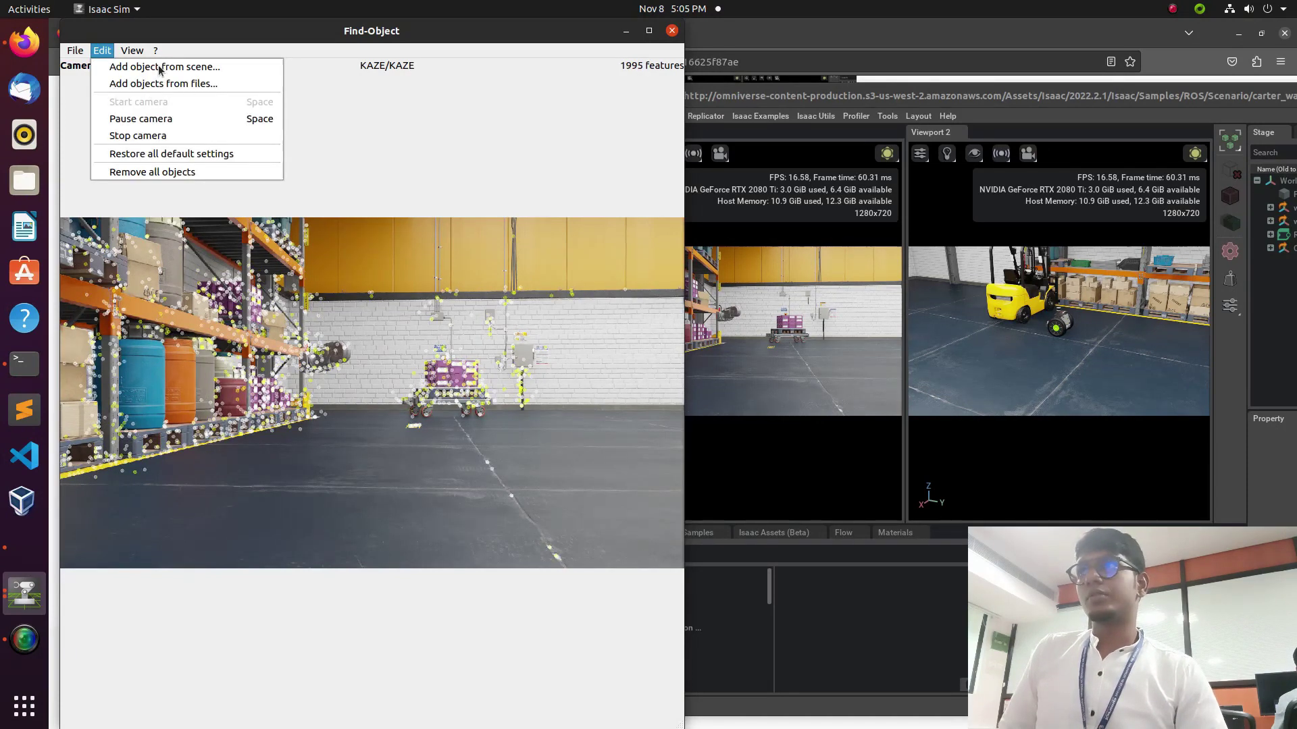
left_click(160, 67)
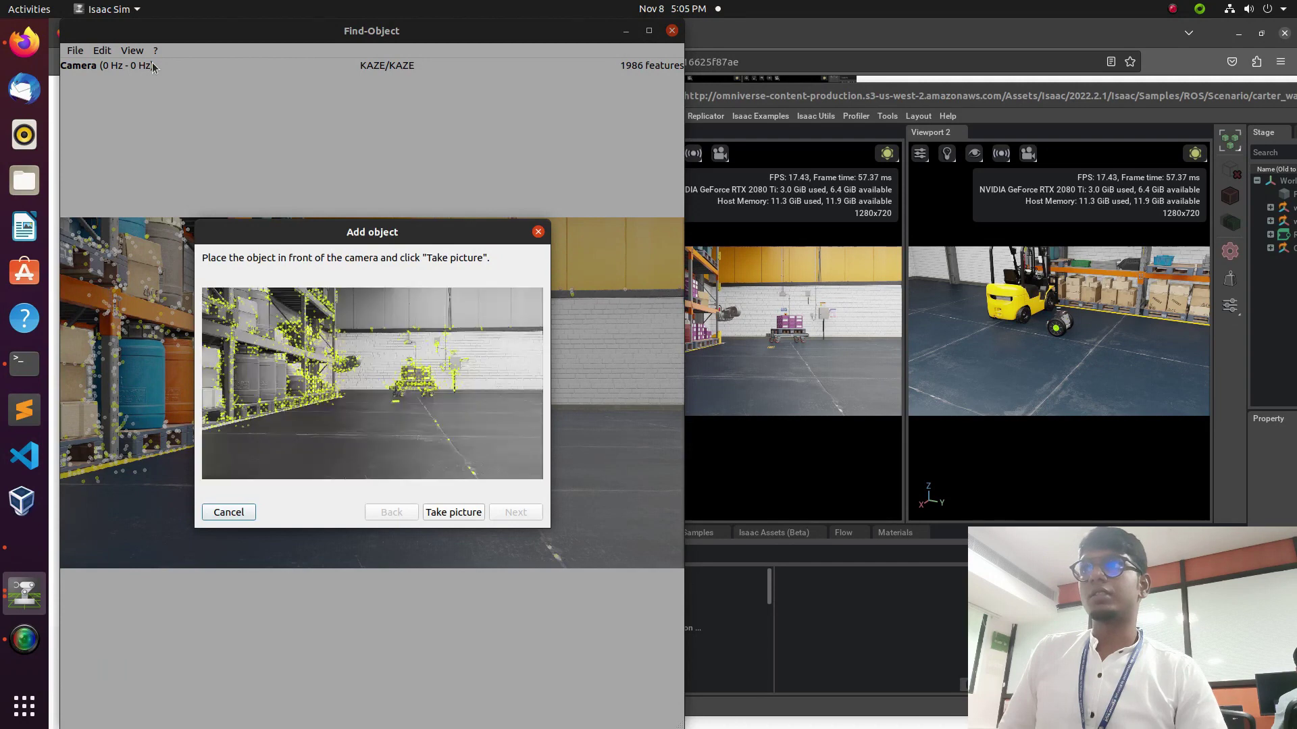
left_click(453, 513)
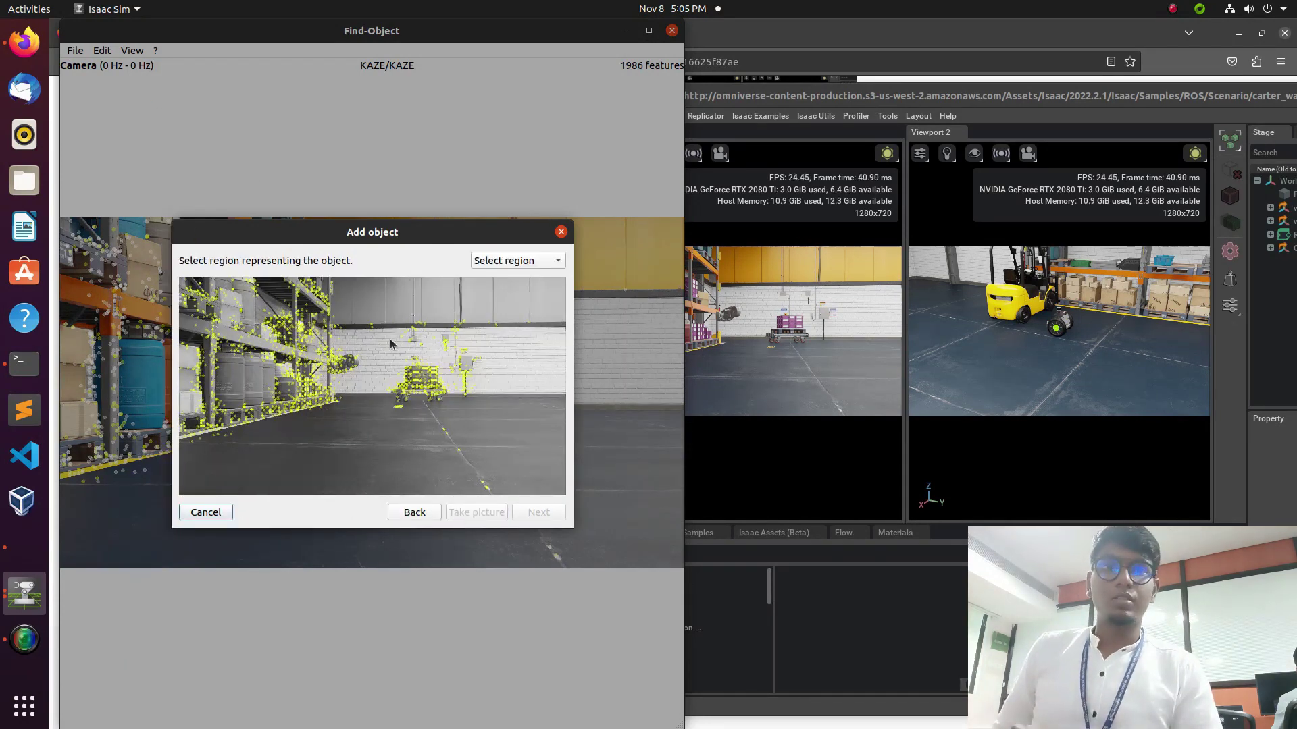
left_click_drag(390, 339, 457, 410)
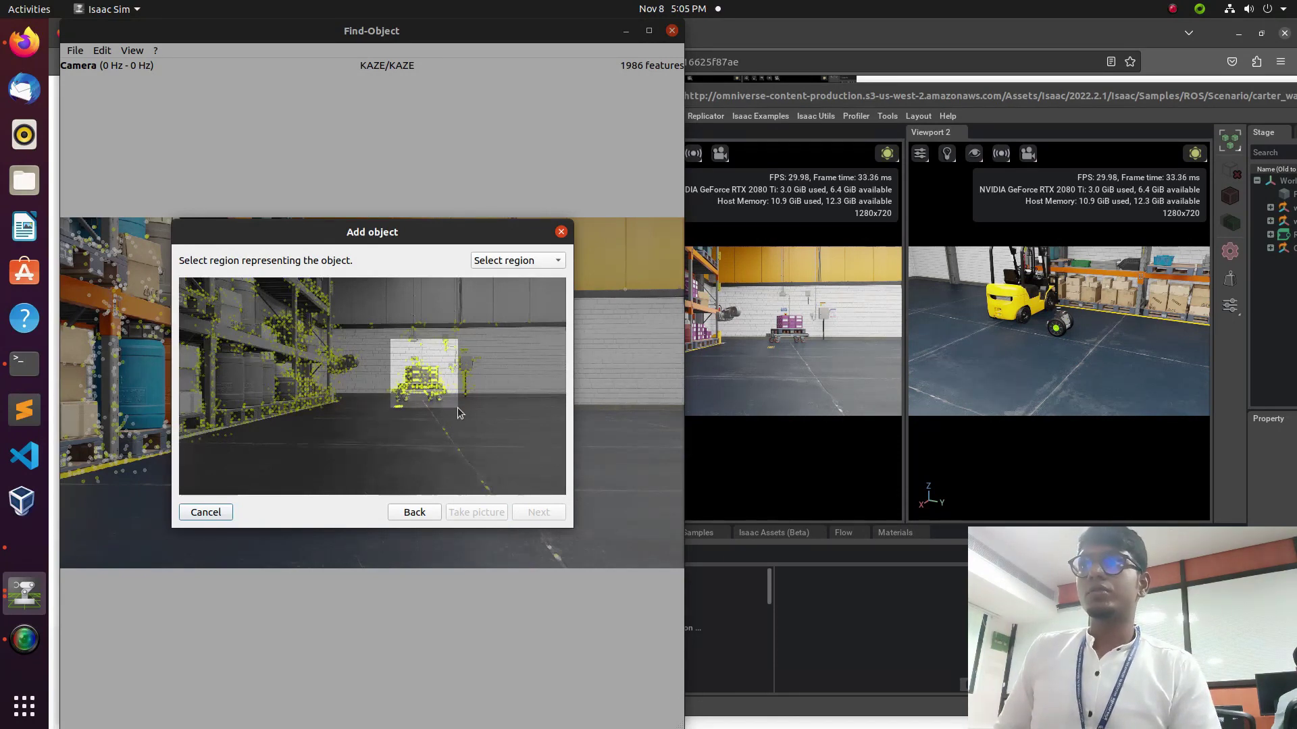
left_click_drag(458, 409, 457, 409)
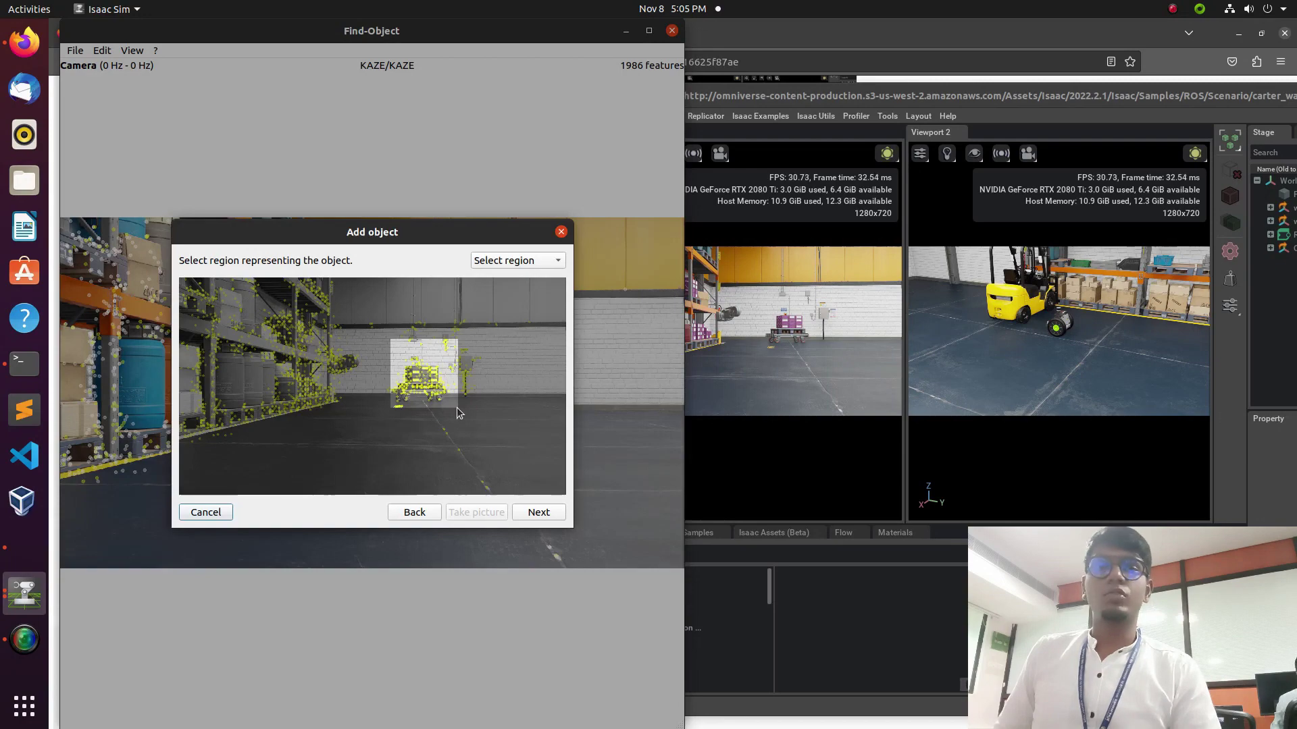
left_click(547, 516)
left_click(544, 514)
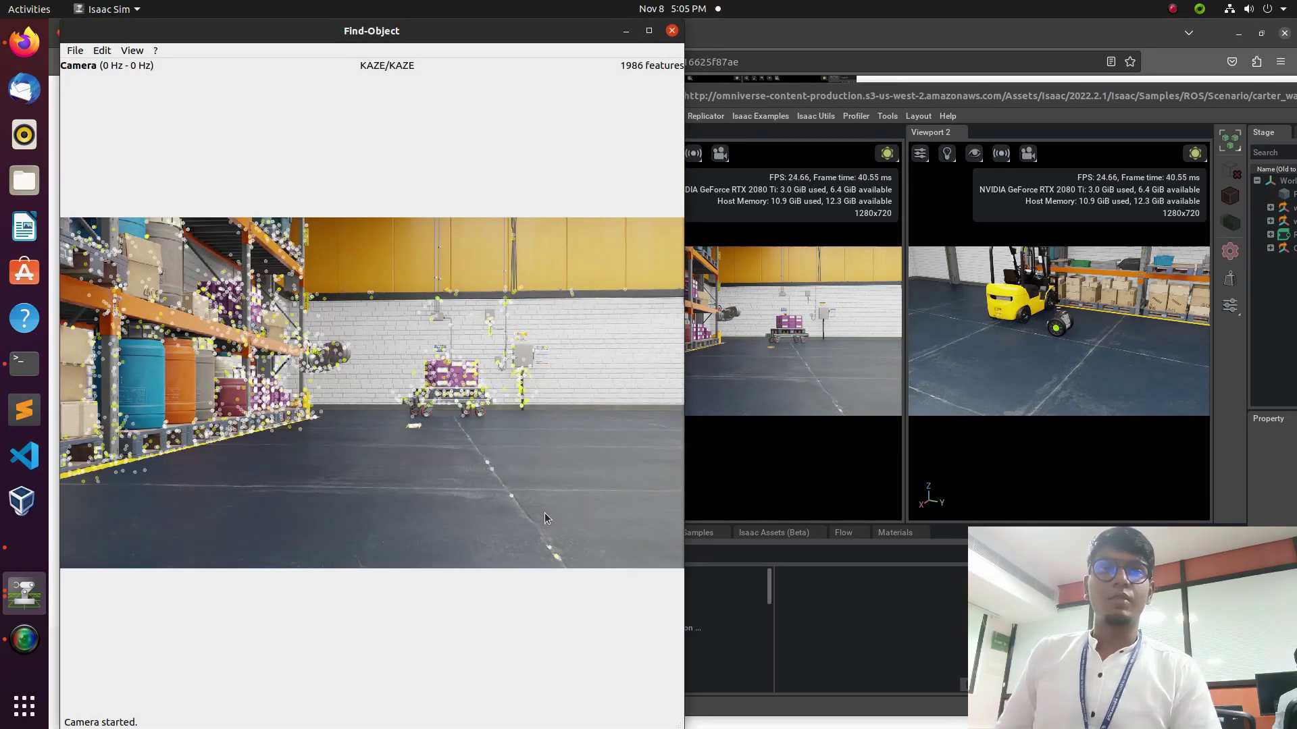
Add another detection object from the scene, selecting a region that encloses the purple cart and the wall fixtures beside it.
left_click(102, 52)
left_click(109, 57)
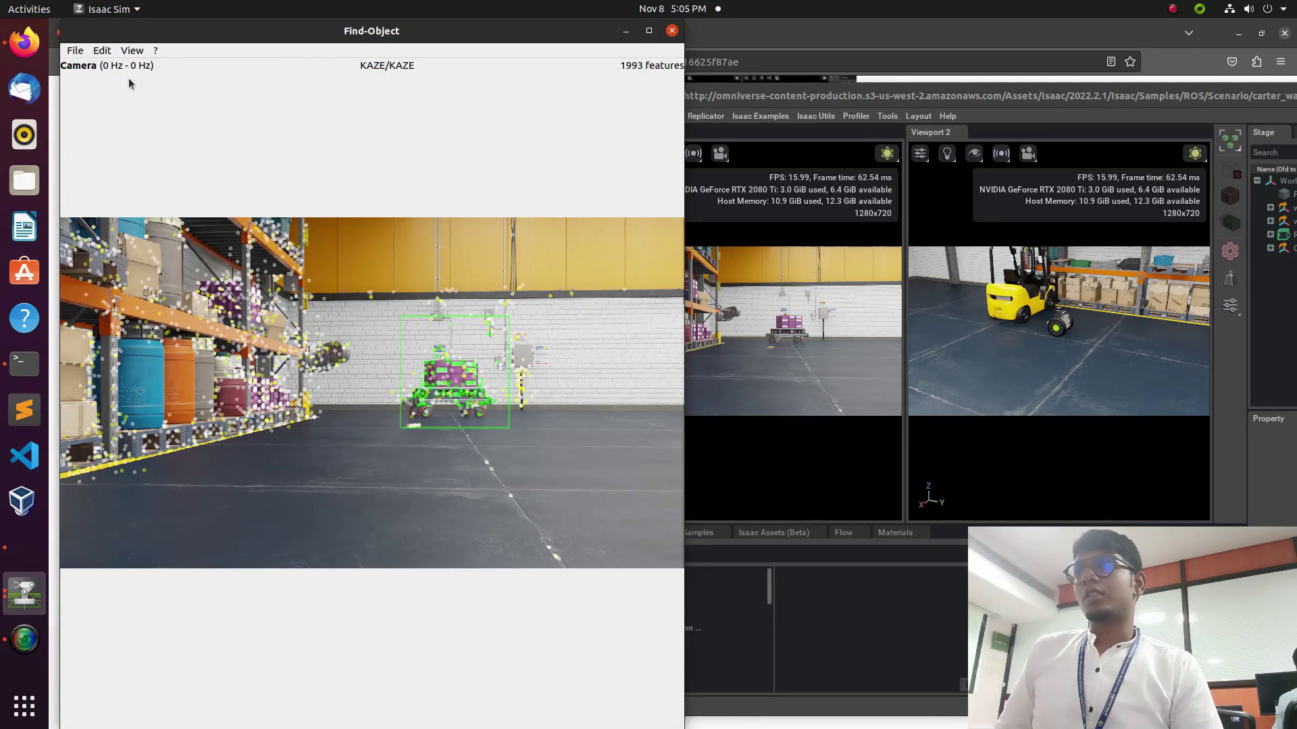
left_click(97, 52)
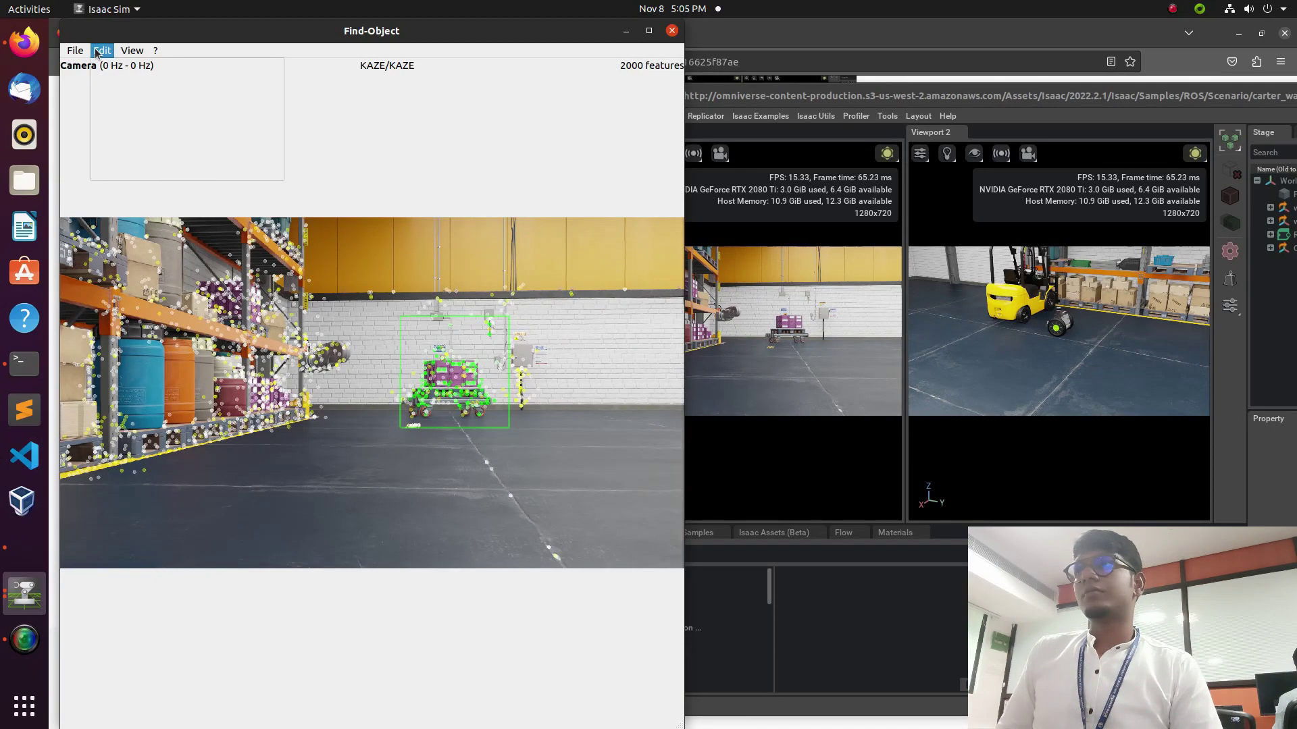
left_click(125, 67)
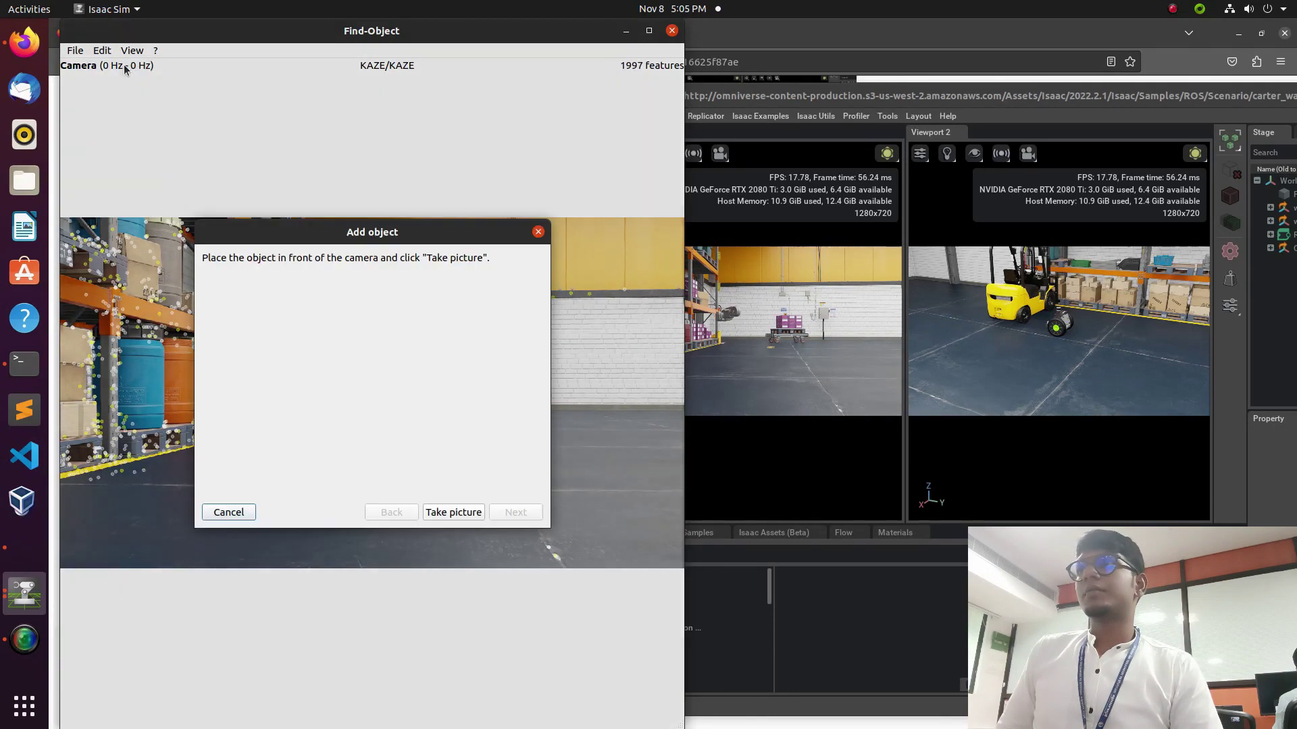
left_click(454, 515)
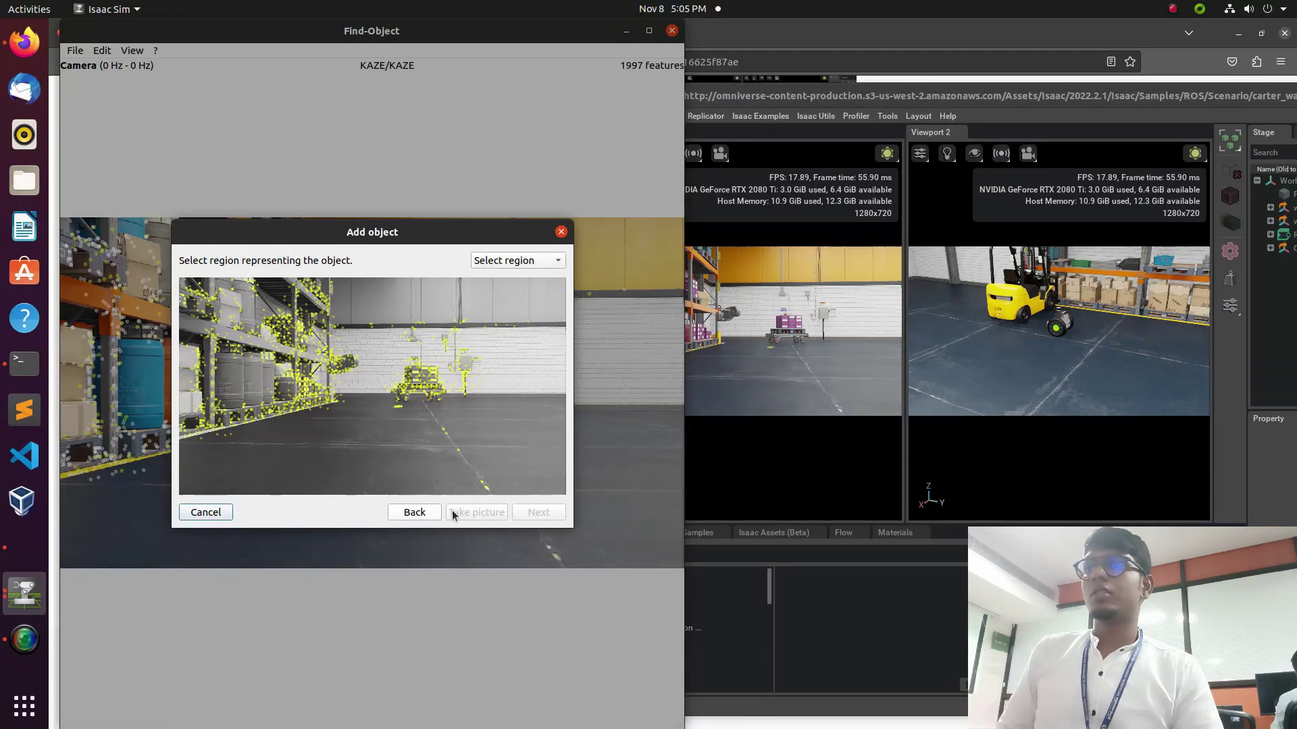
left_click_drag(377, 345, 473, 420)
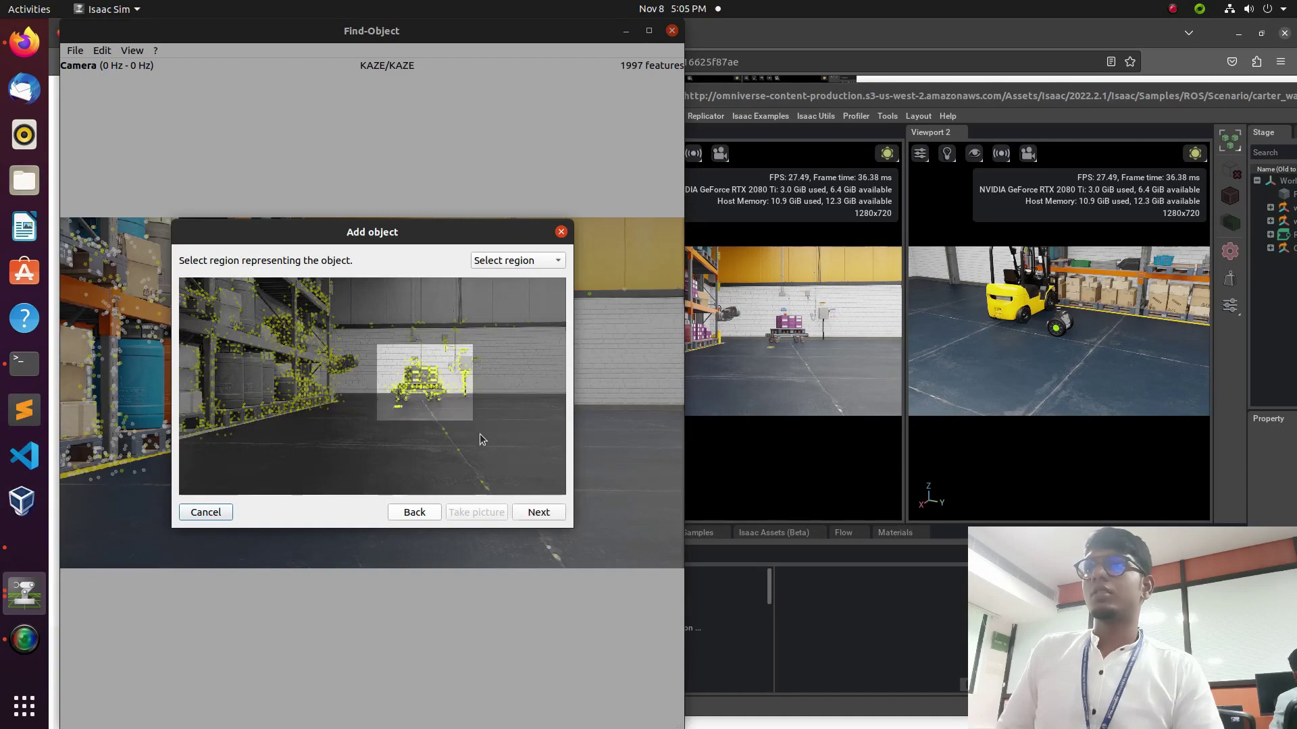
left_click(548, 505)
left_click(549, 505)
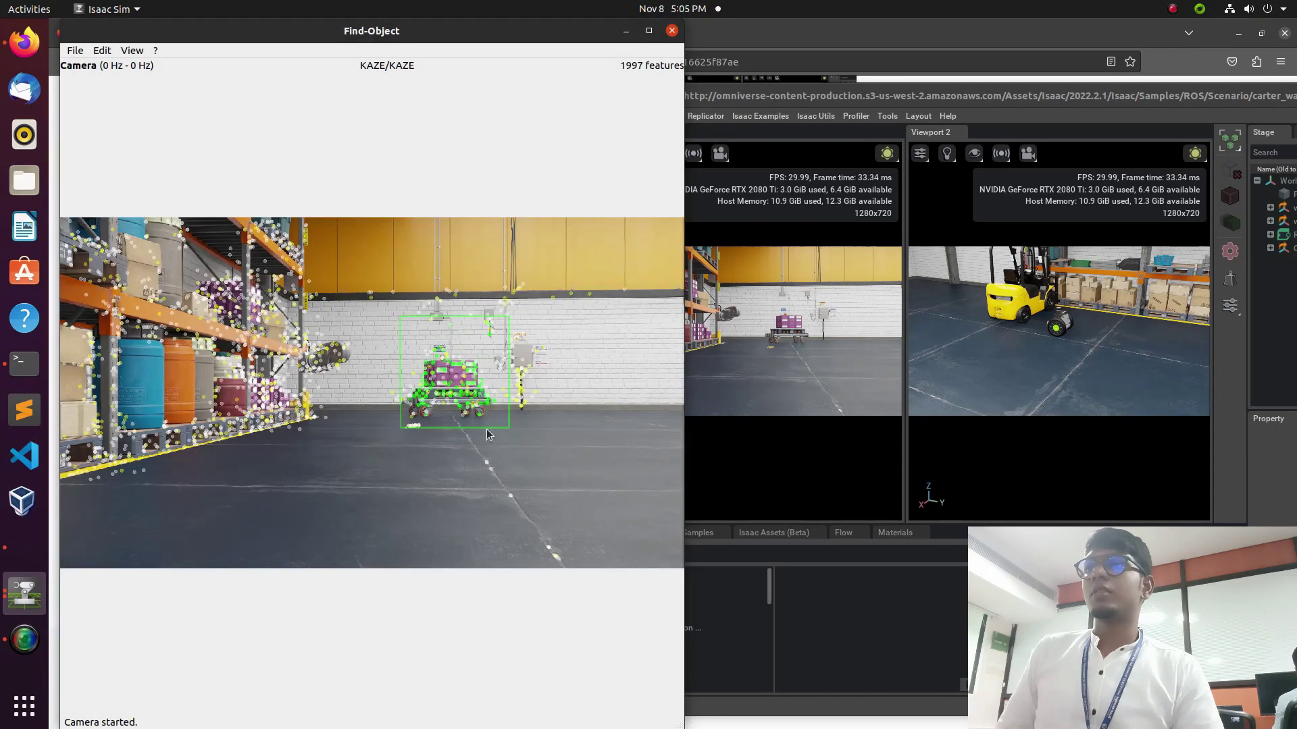
Return to the teleop terminal, rotate the robot until its camera faces the shelf with boxes and barrels, and minimize the terminal.
left_click(15, 358)
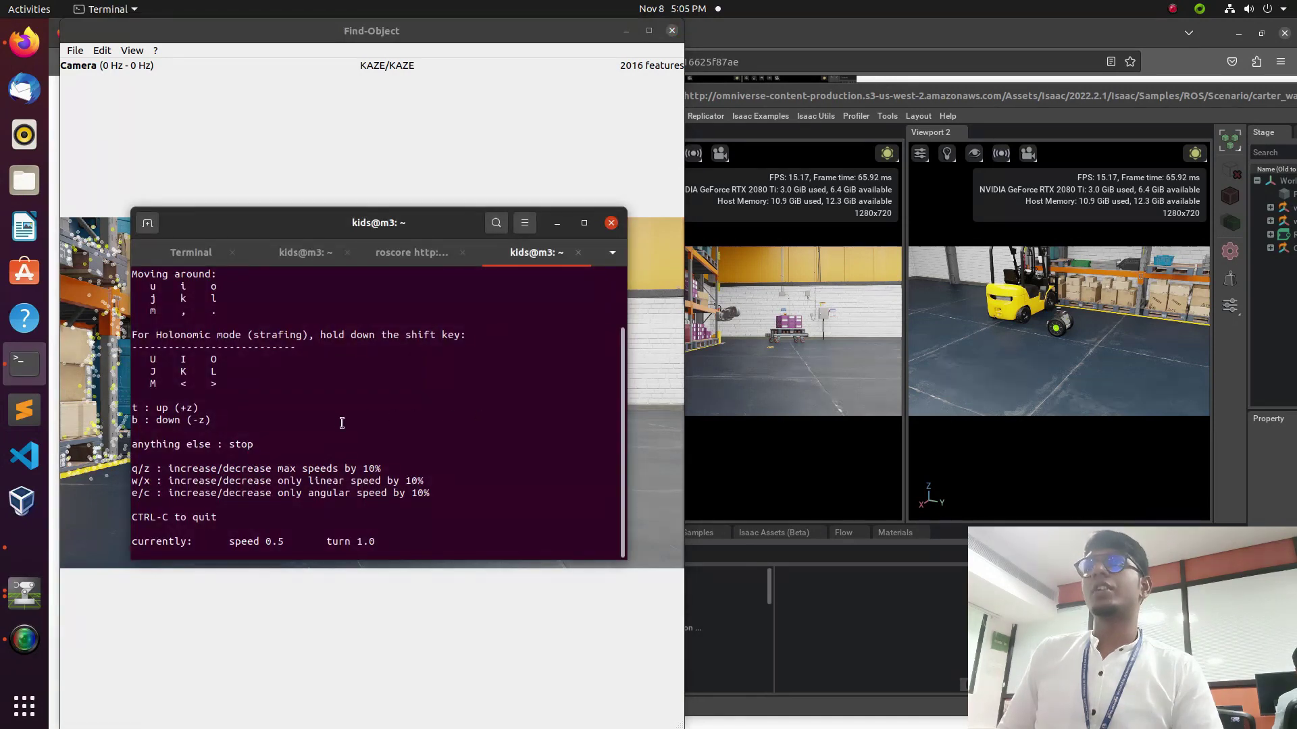
key("l")
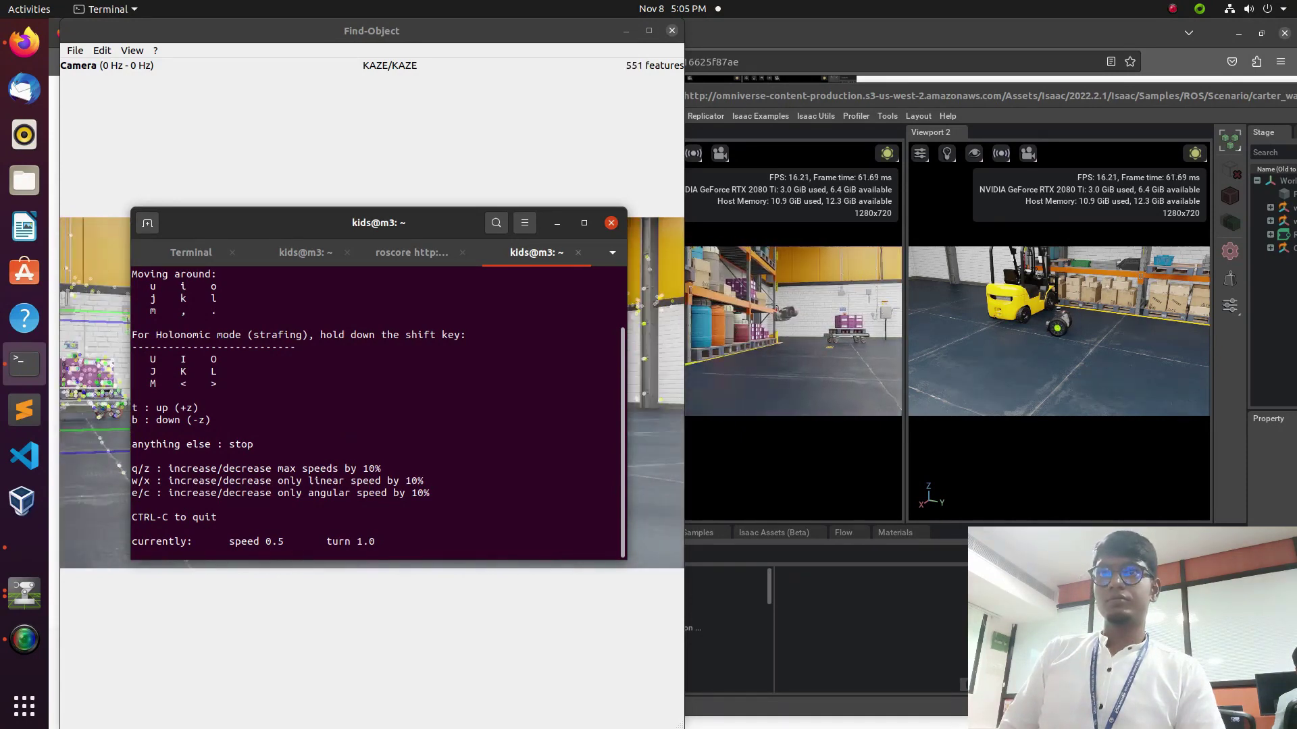
left_click(556, 224)
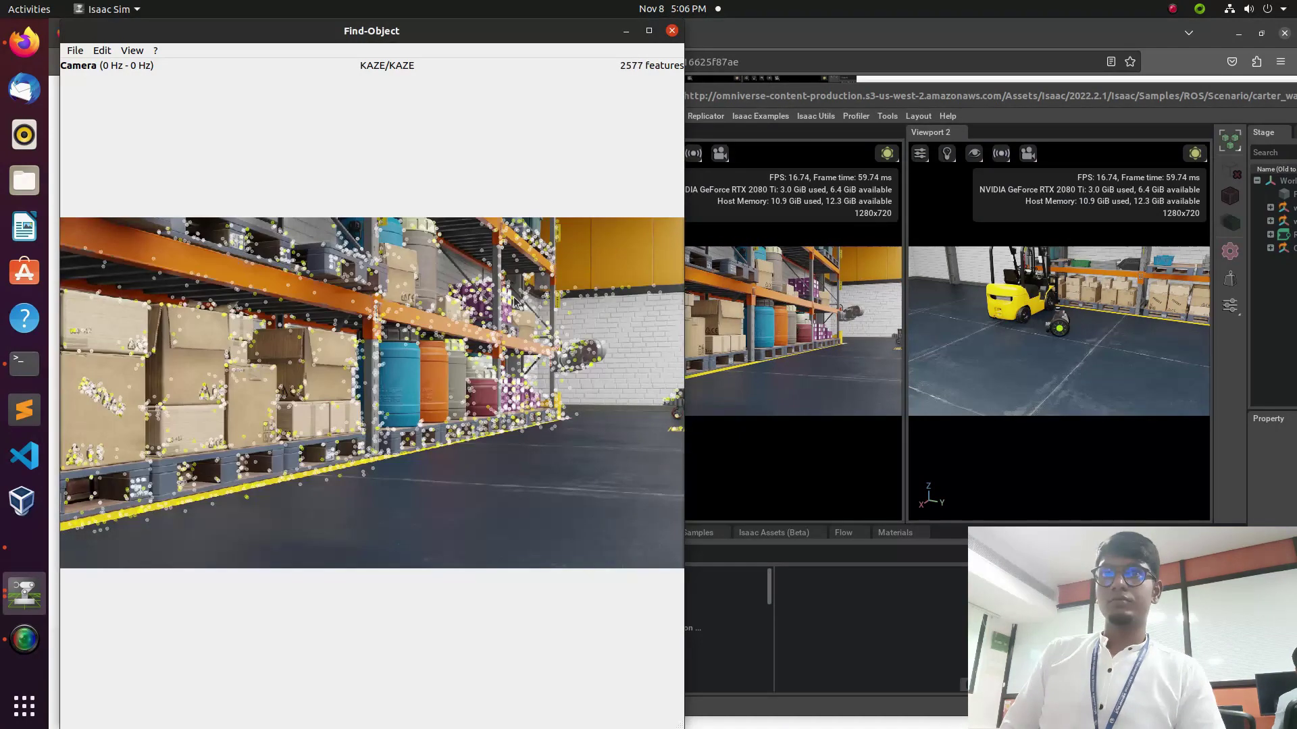
Add the blue, orange and grey barrels on the lower shelf as a detection object from the scene.
left_click(103, 51)
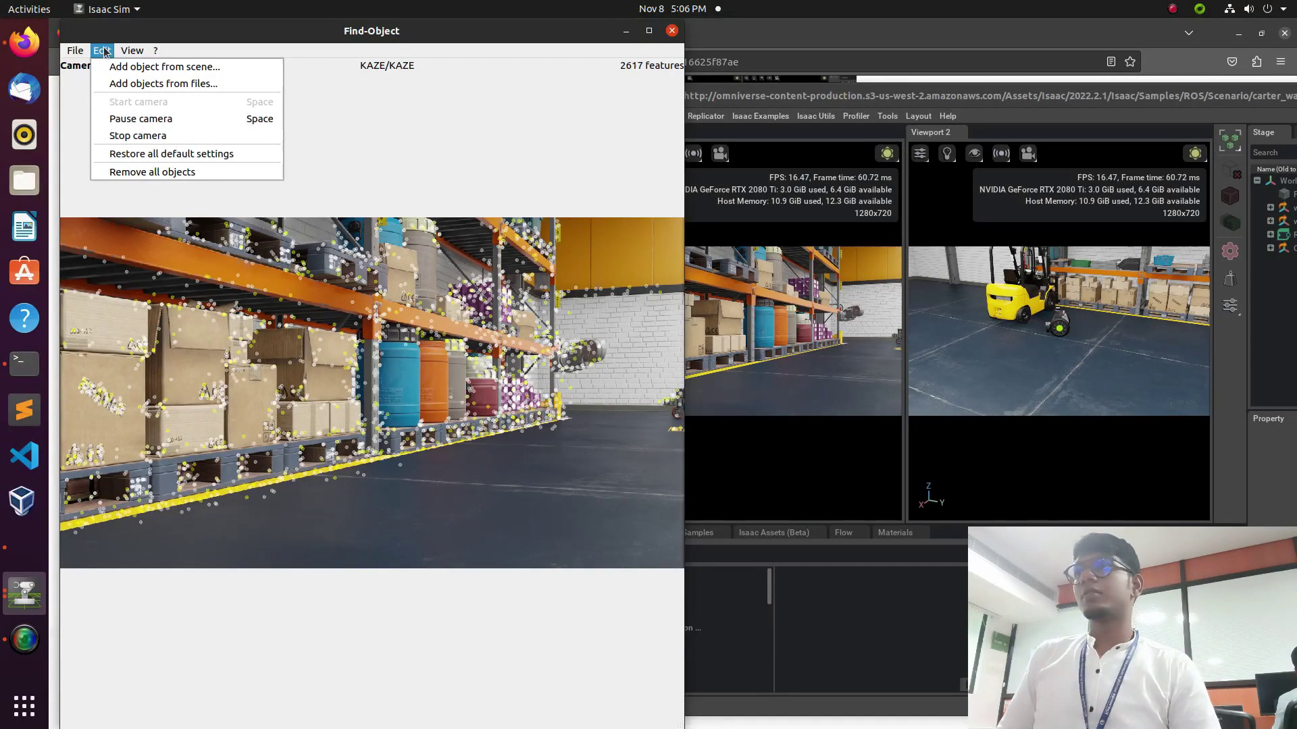
left_click(960, 434)
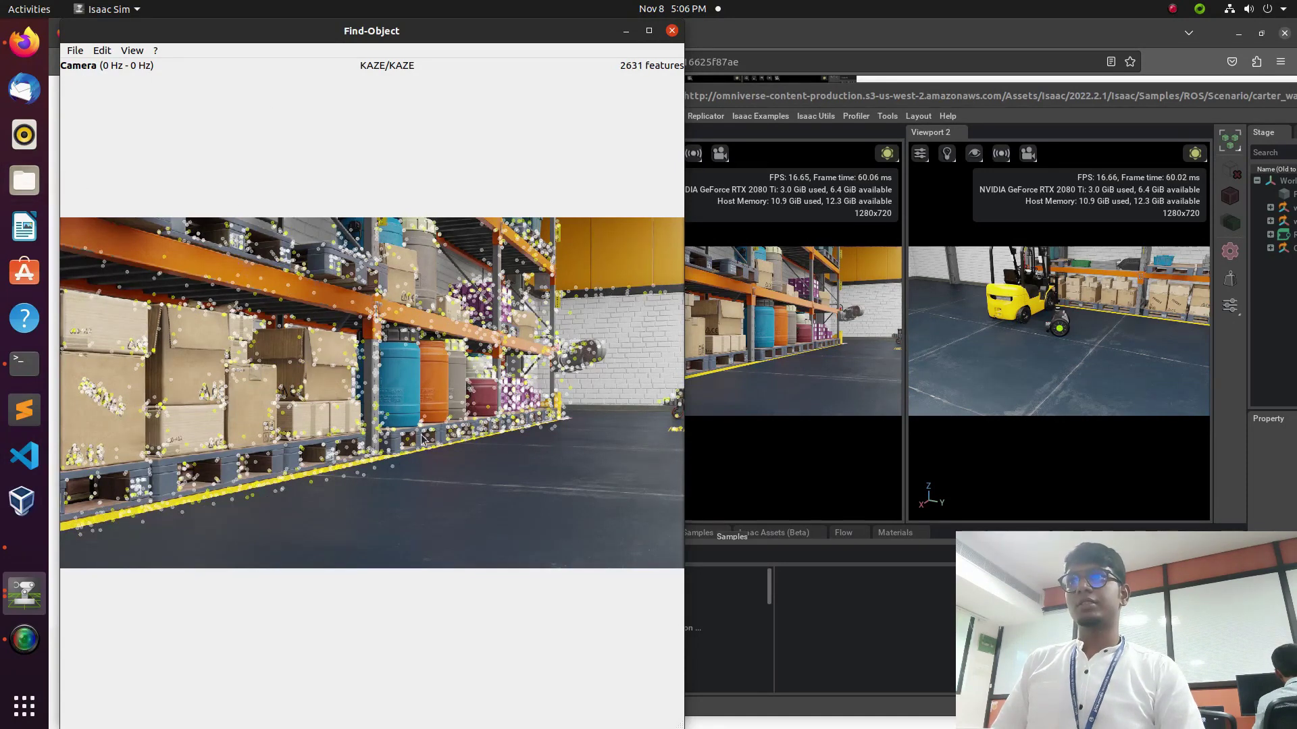
key("alt+e")
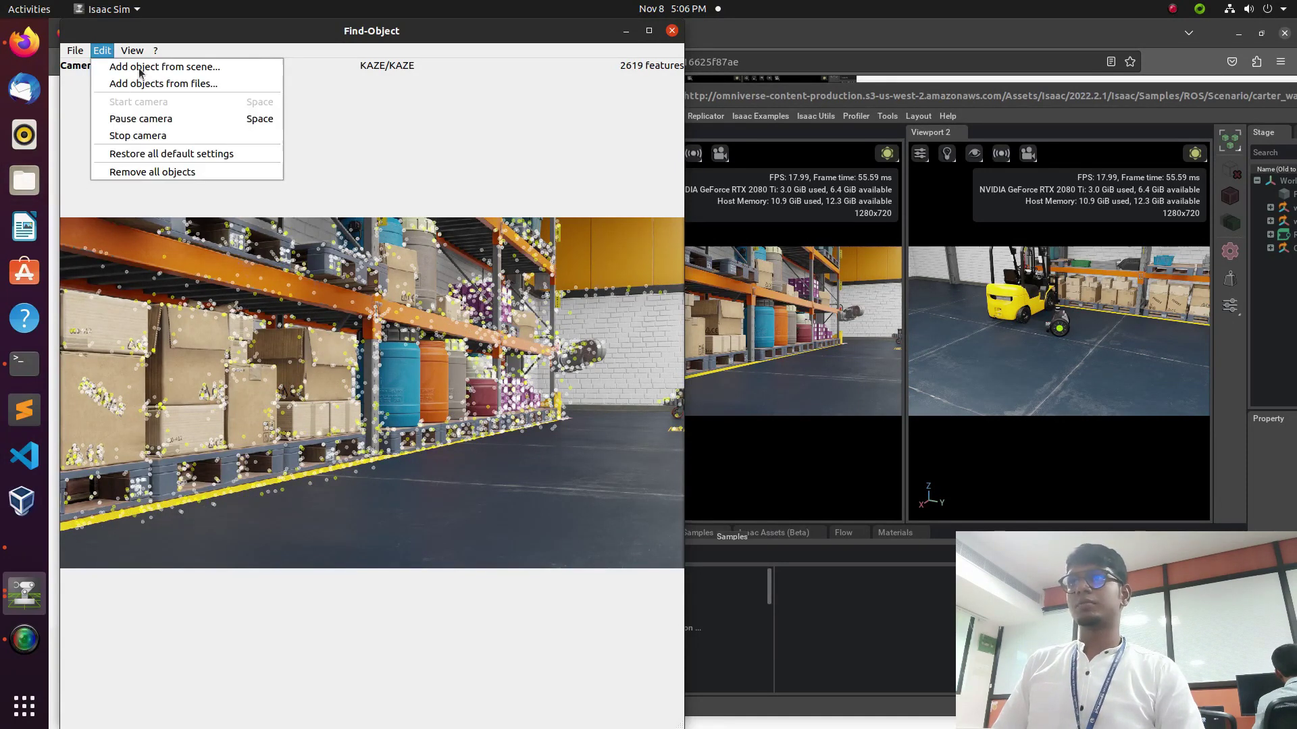
left_click(141, 67)
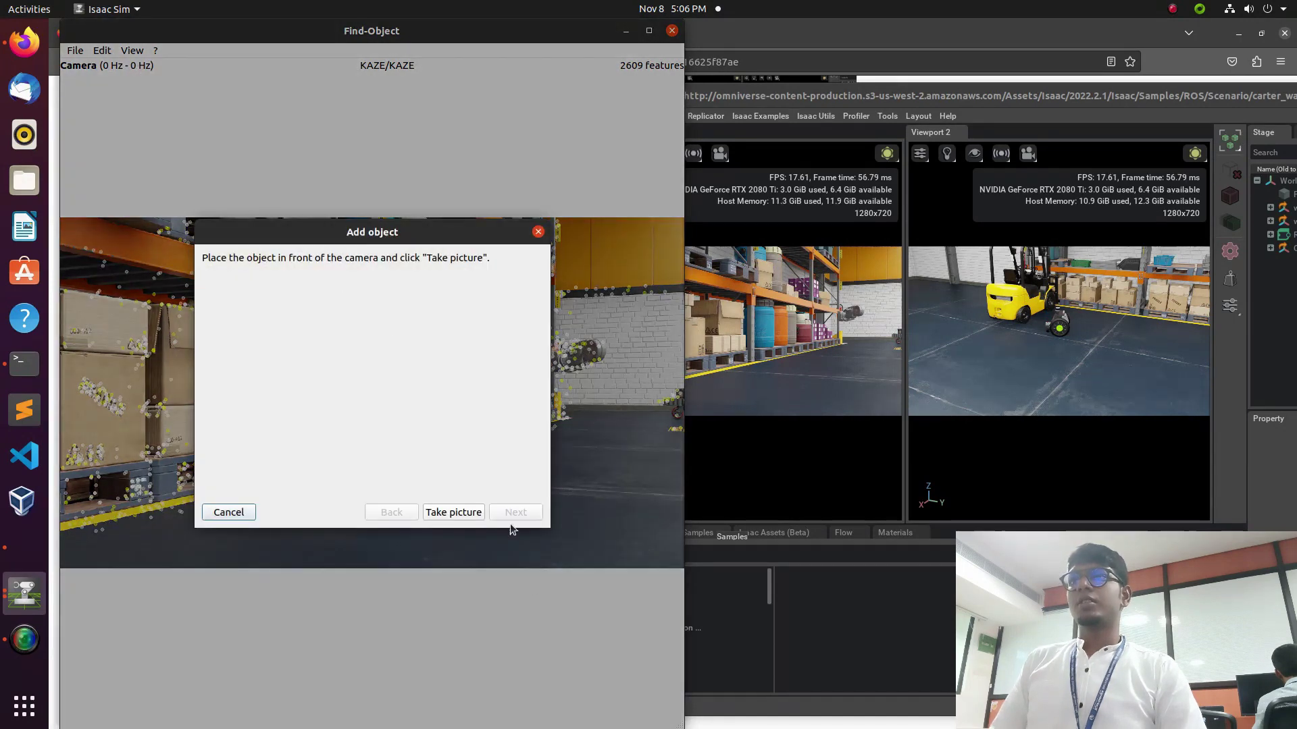
left_click(454, 512)
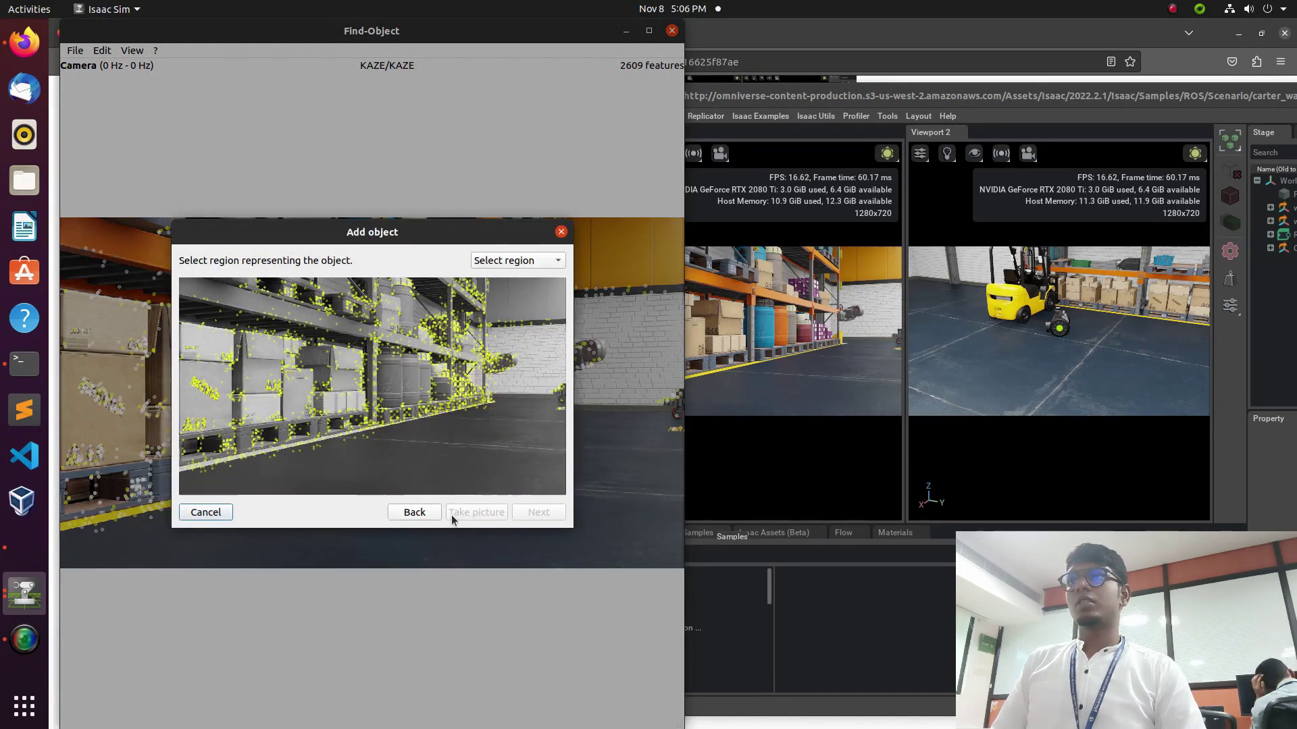
left_click_drag(390, 345, 439, 416)
left_click(539, 513)
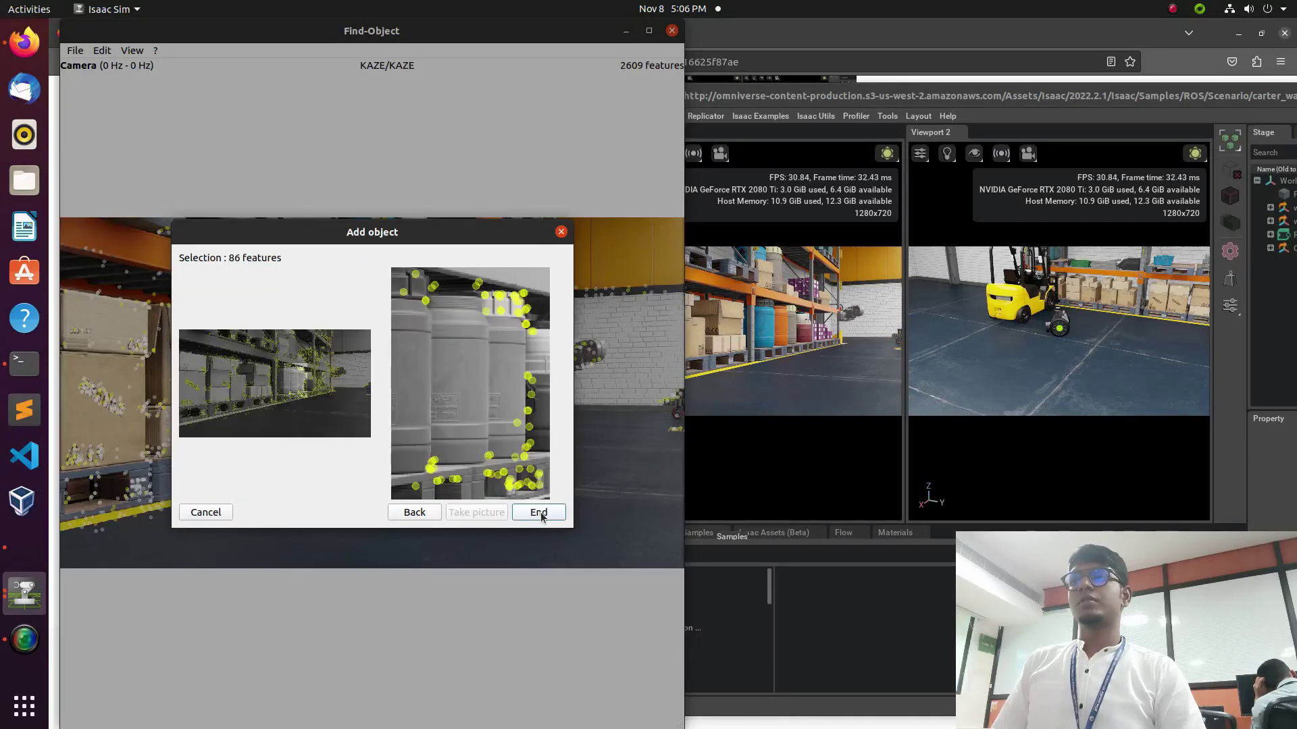
left_click(539, 513)
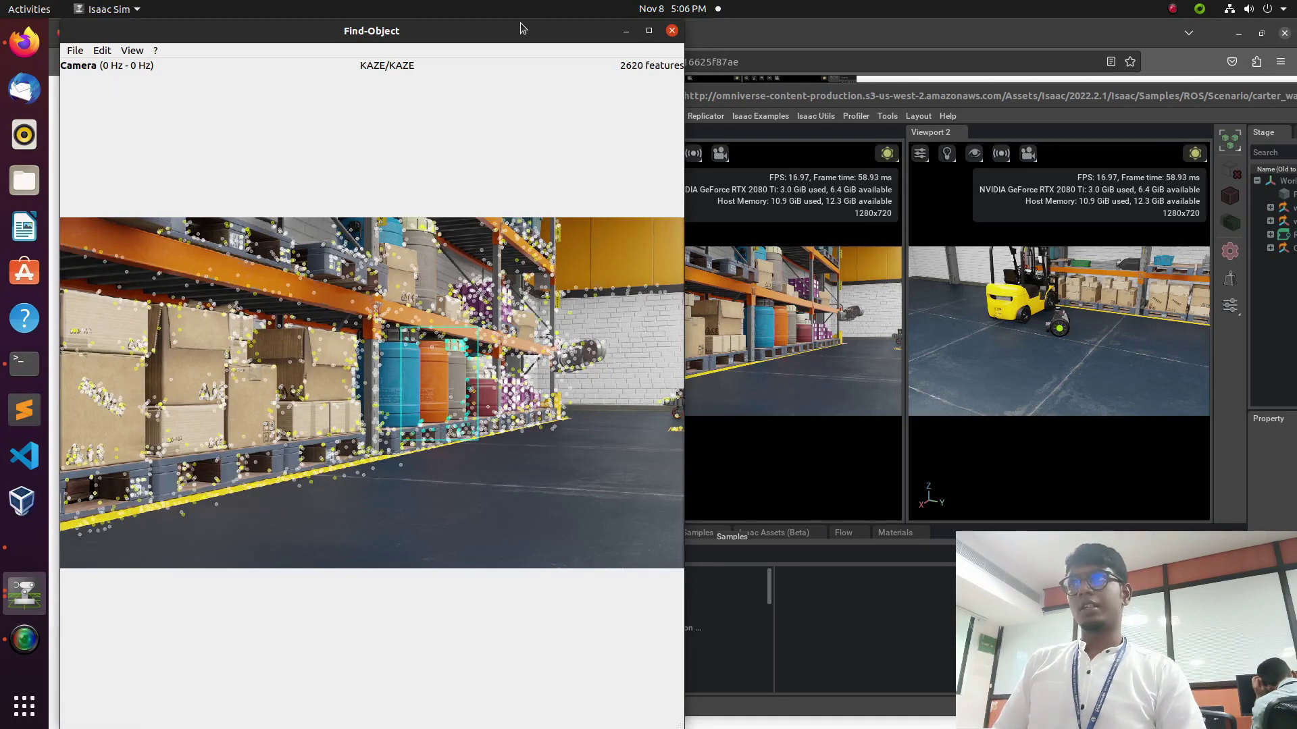
Reposition the Find-Object window and try to save the annotated objects, choosing to wait for the unresponsive application.
left_click_drag(521, 23, 586, 49)
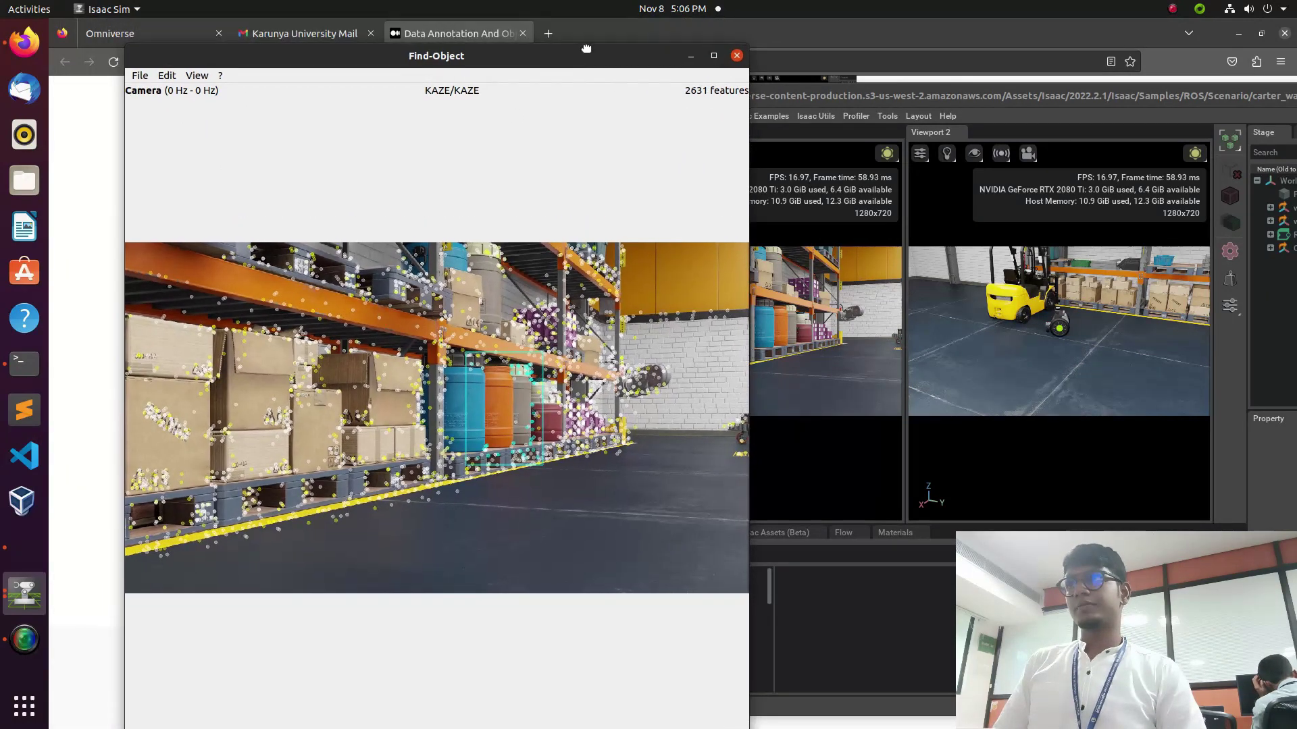
left_click(166, 75)
left_click(140, 76)
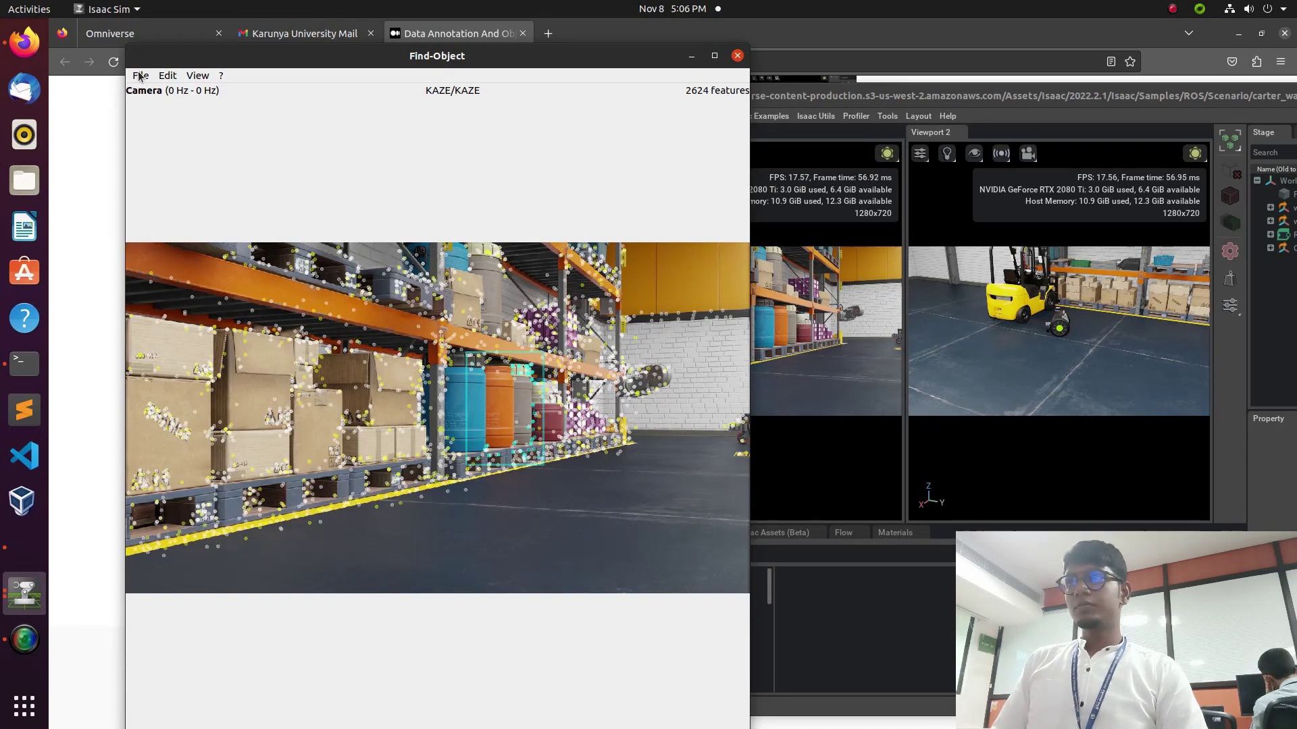
left_click(140, 75)
left_click(140, 76)
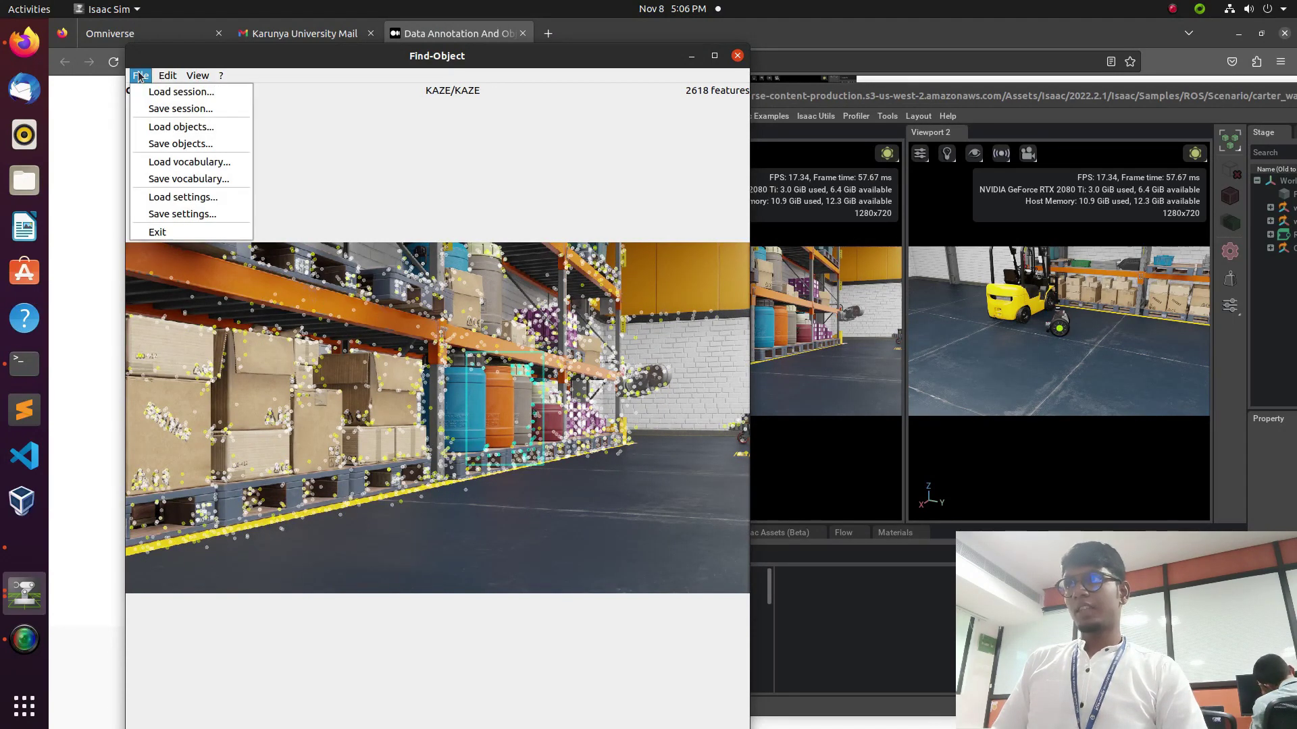
left_click(173, 145)
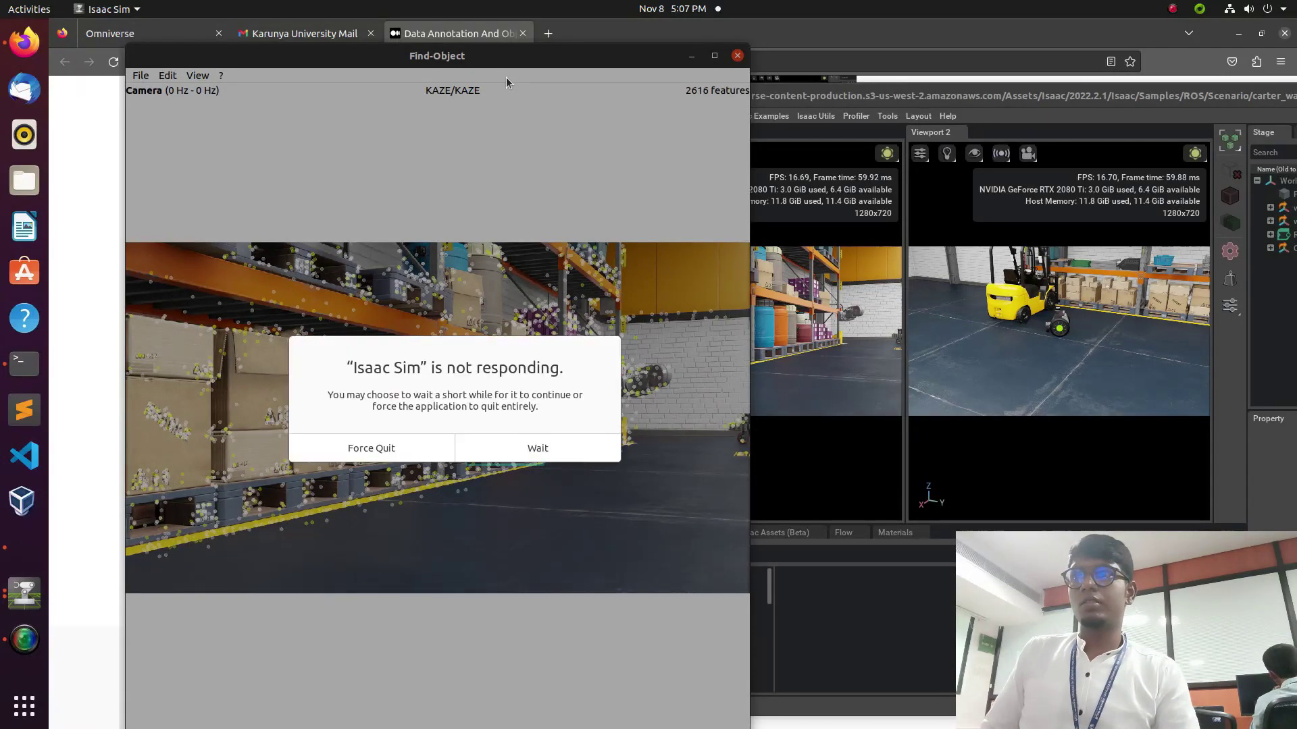
left_click(535, 449)
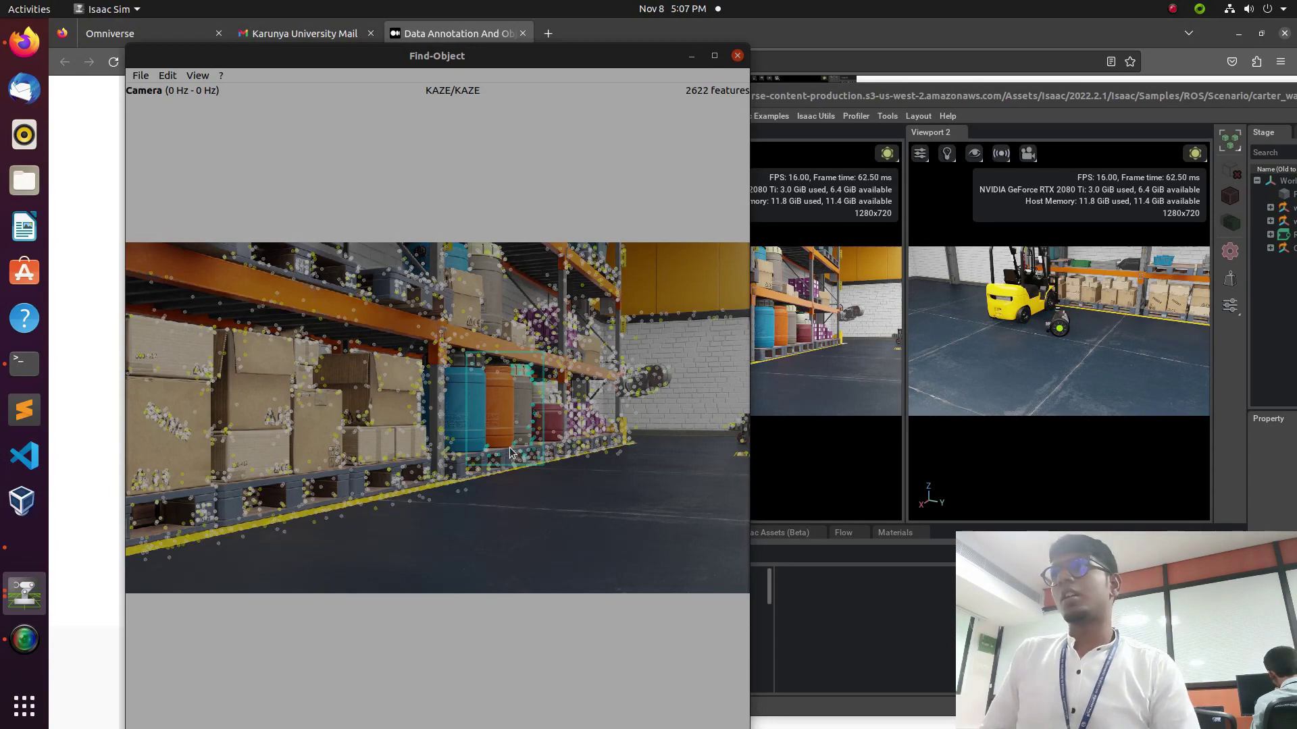
Switch to the Medium article in Firefox and highlight the paragraph under Teaching object for review.
left_click(24, 44)
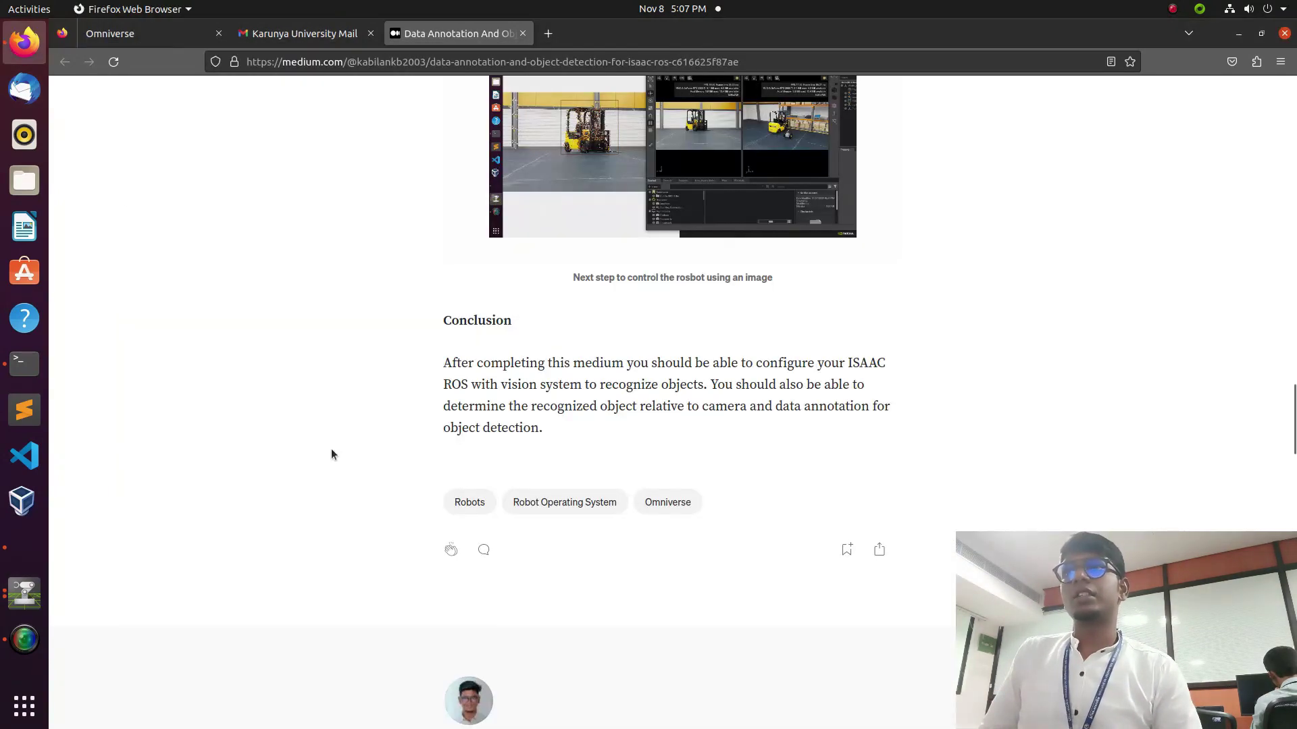
left_click_drag(444, 359, 570, 437)
scroll(567, 440, "up", 5)
scroll(568, 439, "up", 1)
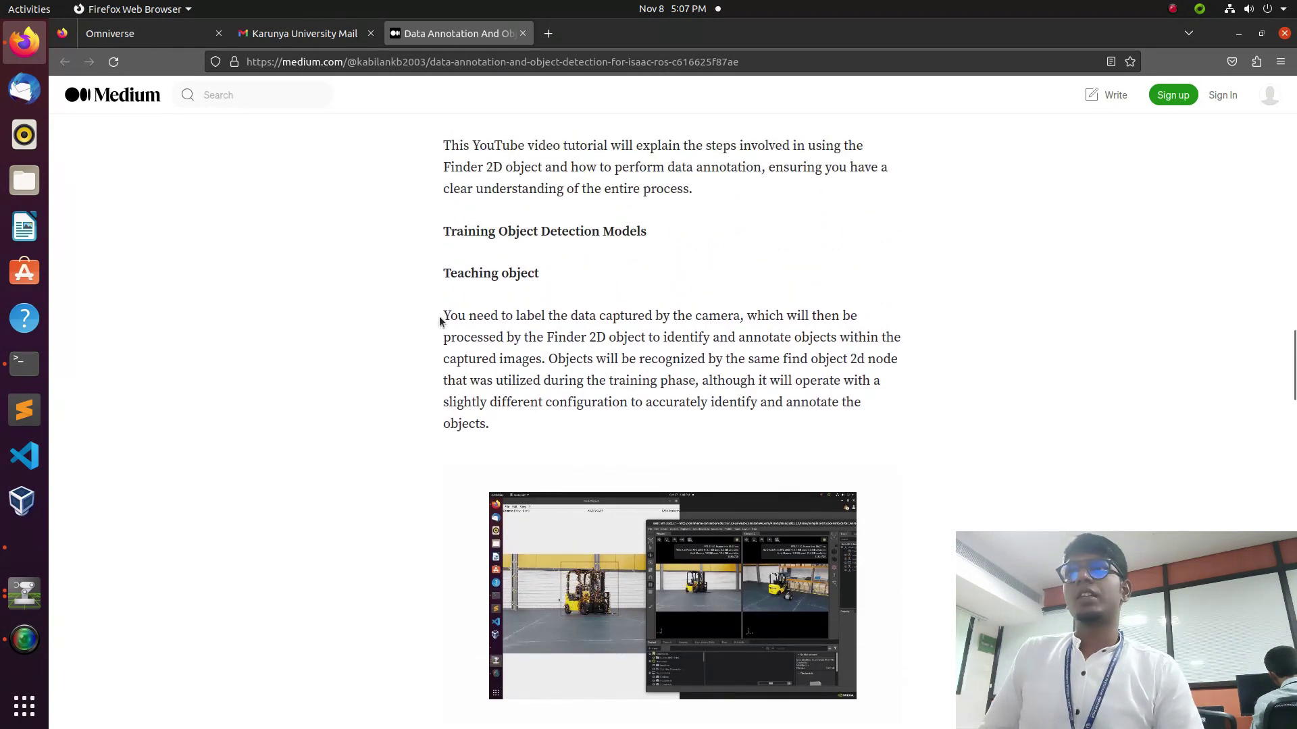
mouse_move(440, 317)
left_mouse_down()
mouse_move(518, 339)
mouse_move(919, 367)
mouse_move(931, 379)
mouse_move(923, 413)
mouse_move(897, 432)
left_mouse_up()
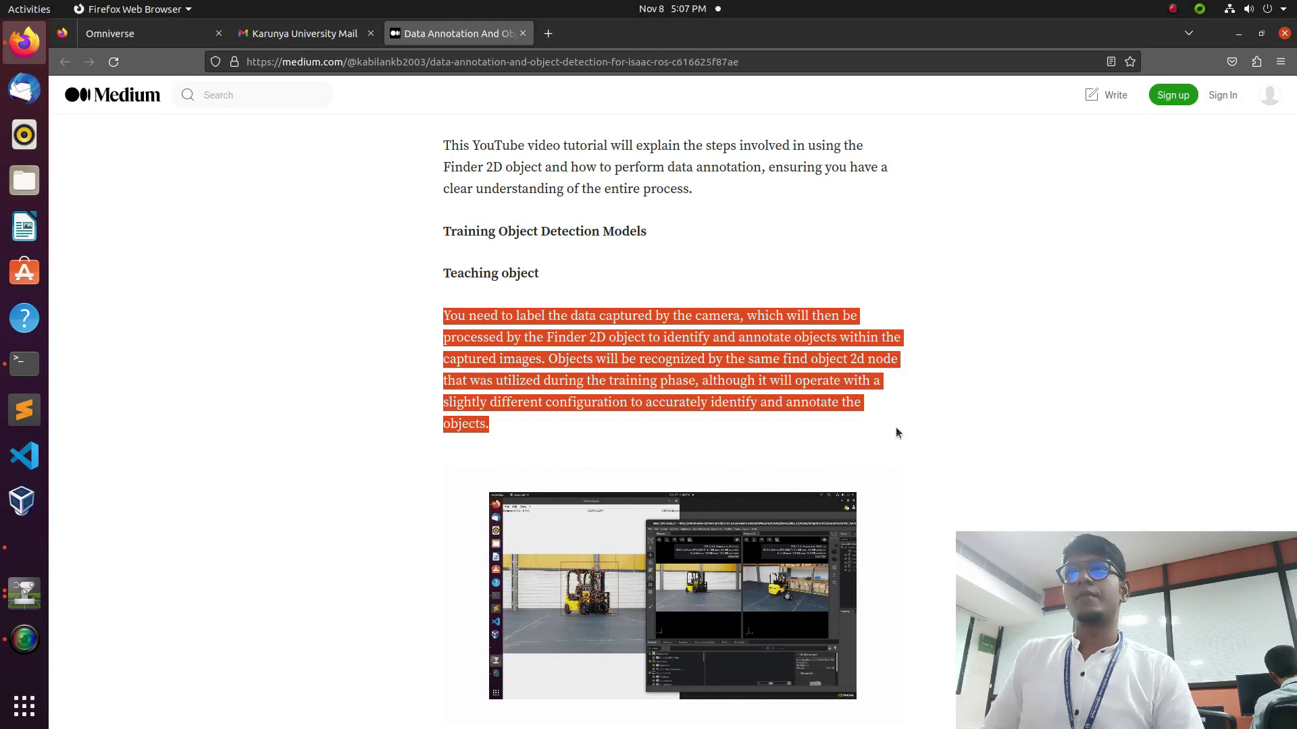
left_click_drag(895, 426, 896, 427)
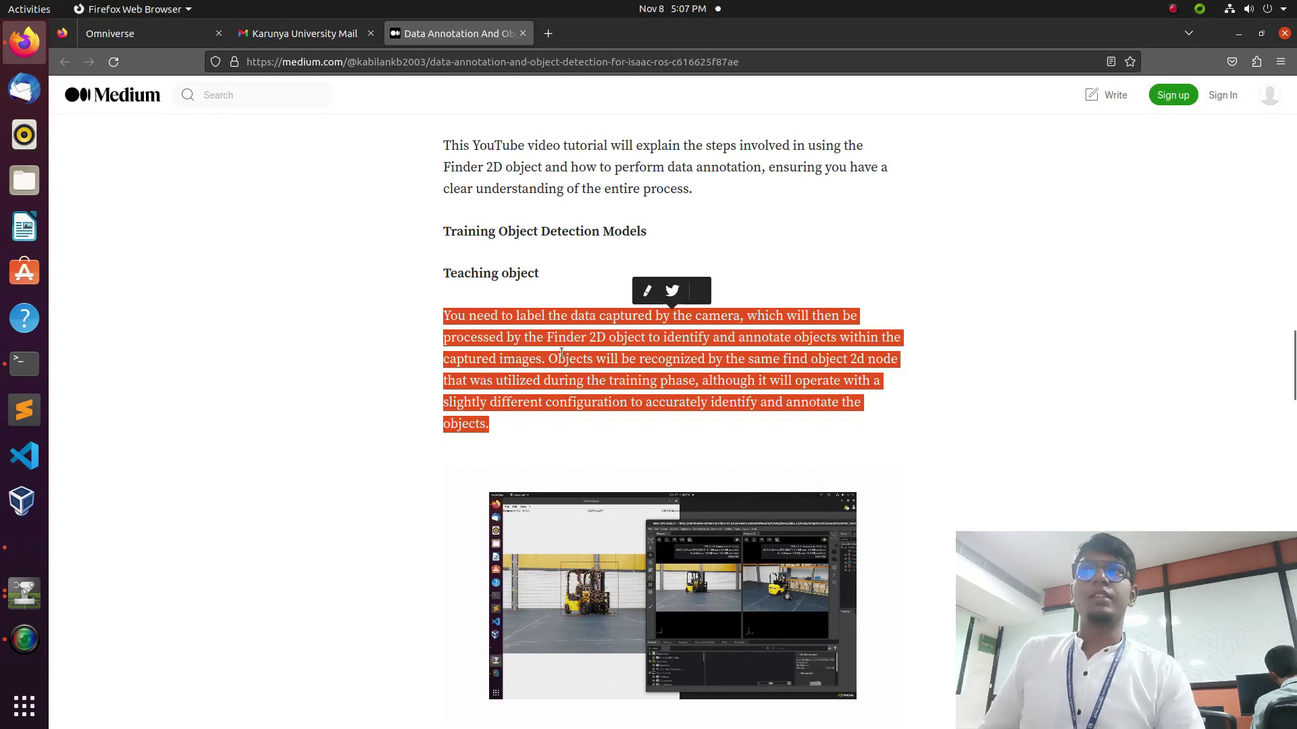
Highlight the article's Conclusion paragraph for review and go back up to its flow diagram and table of contents.
scroll(504, 314, "up", 4)
scroll(505, 405, "down", 10)
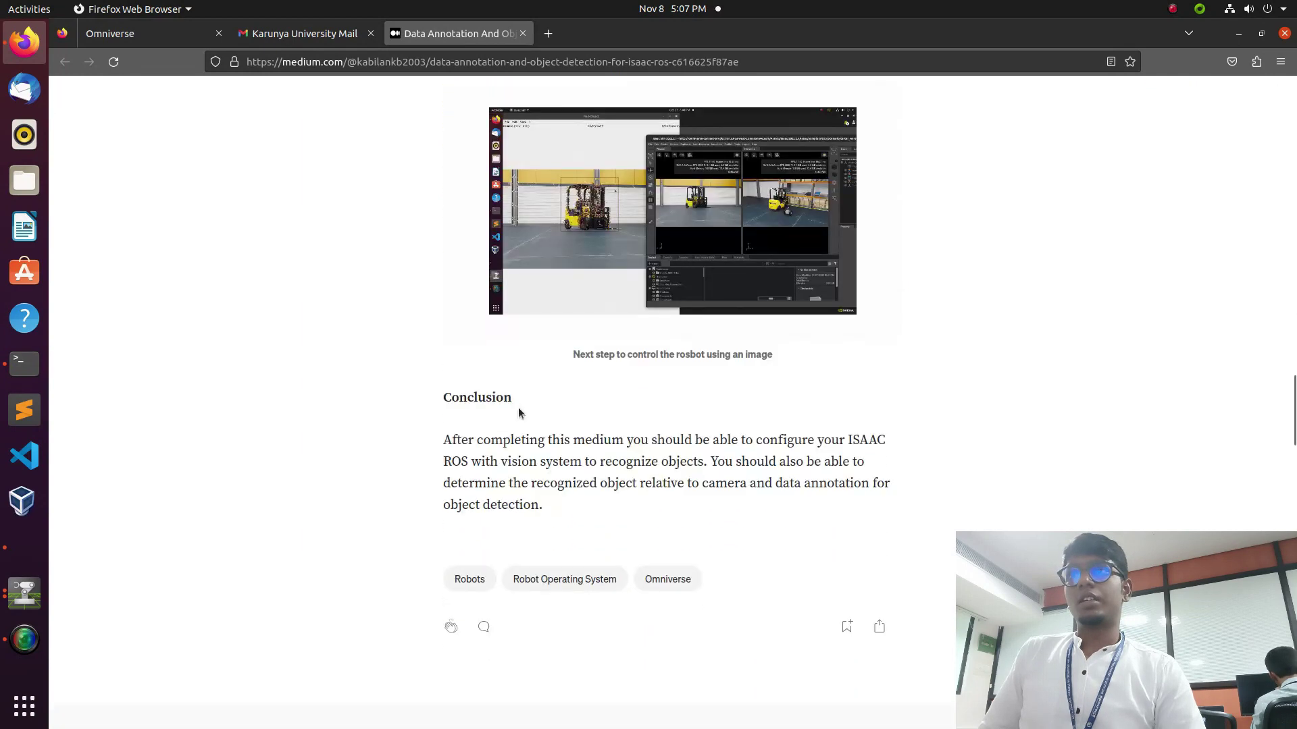
mouse_move(443, 366)
left_mouse_down()
mouse_move(890, 387)
mouse_move(888, 424)
mouse_move(835, 442)
left_mouse_up()
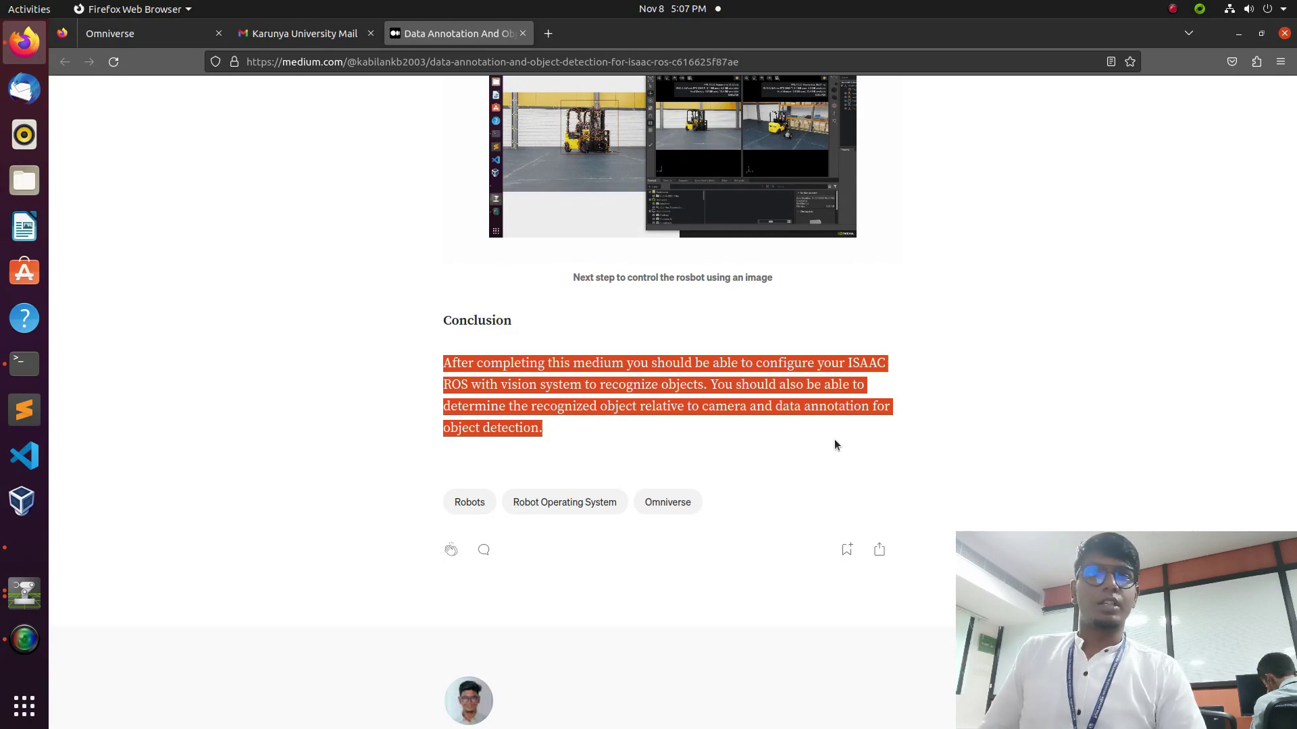
left_click(842, 443)
scroll(720, 380, "down", 4)
scroll(720, 380, "up", 15)
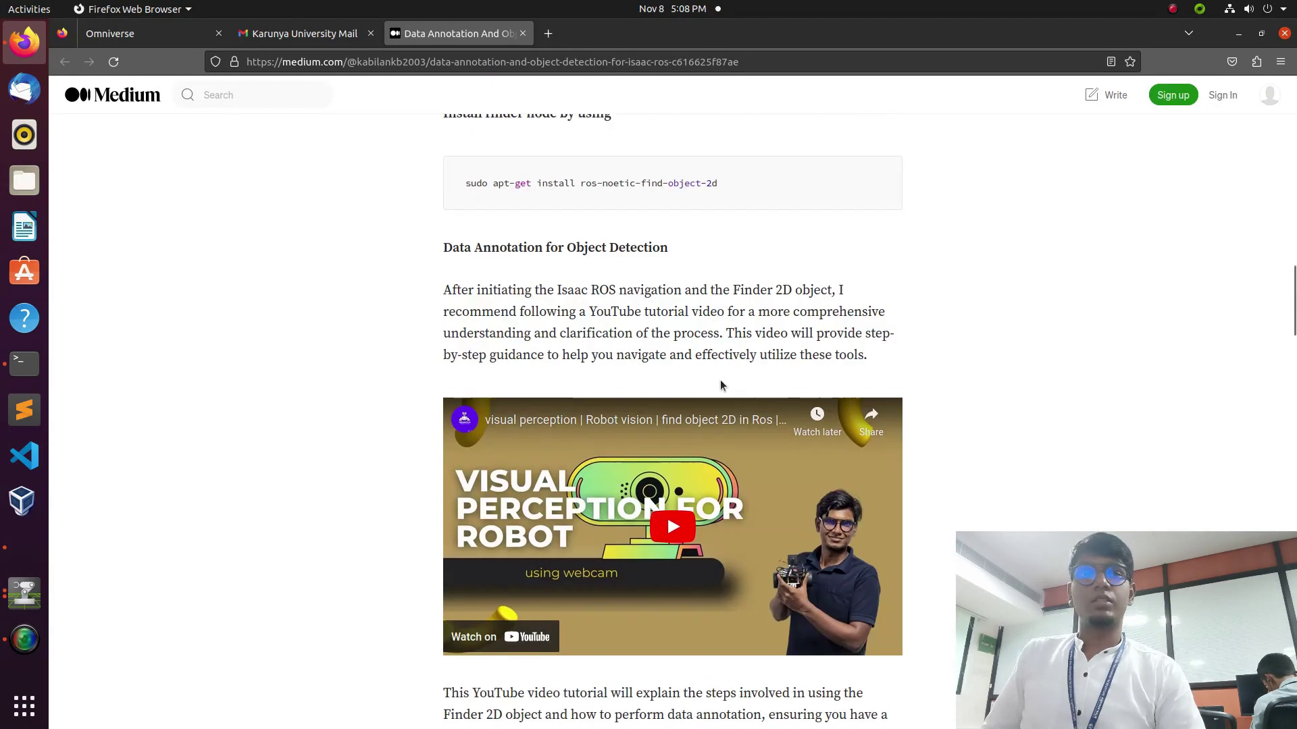
scroll(720, 379, "up", 9)
scroll(720, 380, "up", 4)
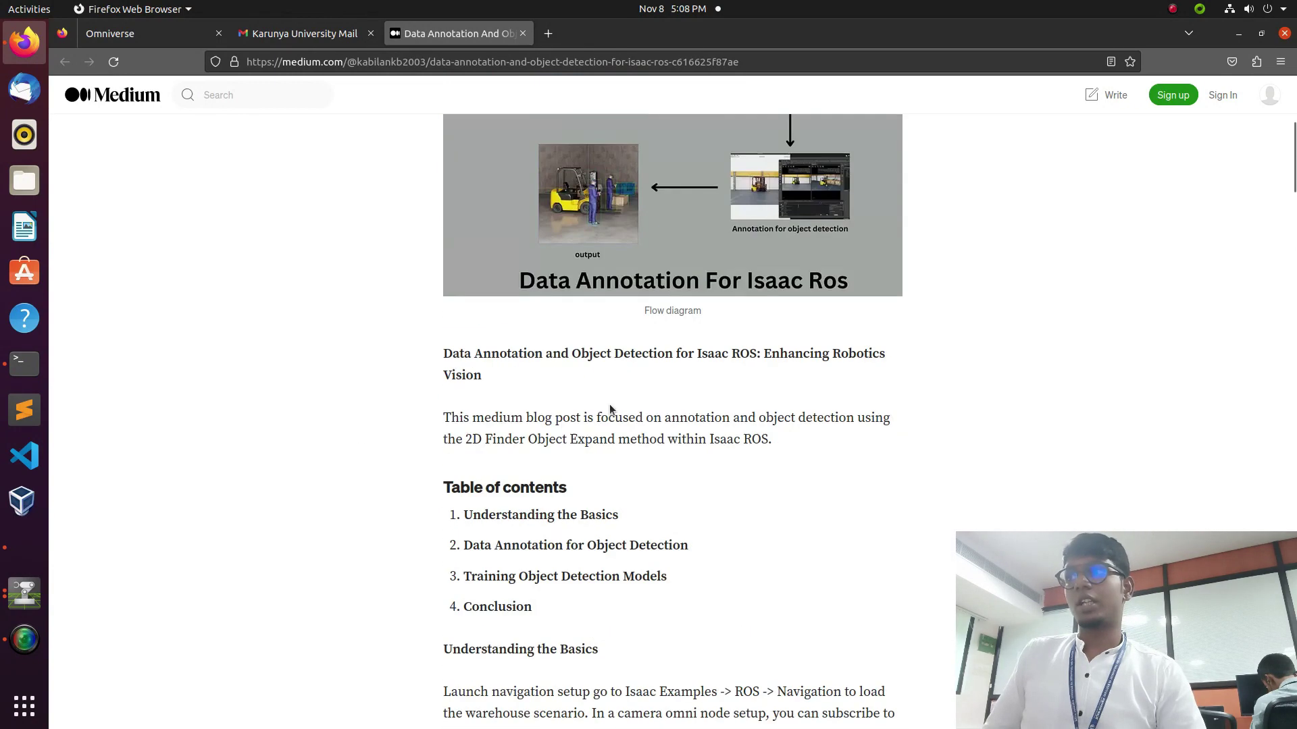
Switch from Firefox back to Find-Object and bring the Isaac Sim 2022.2.1 window to the front.
left_click(6, 589)
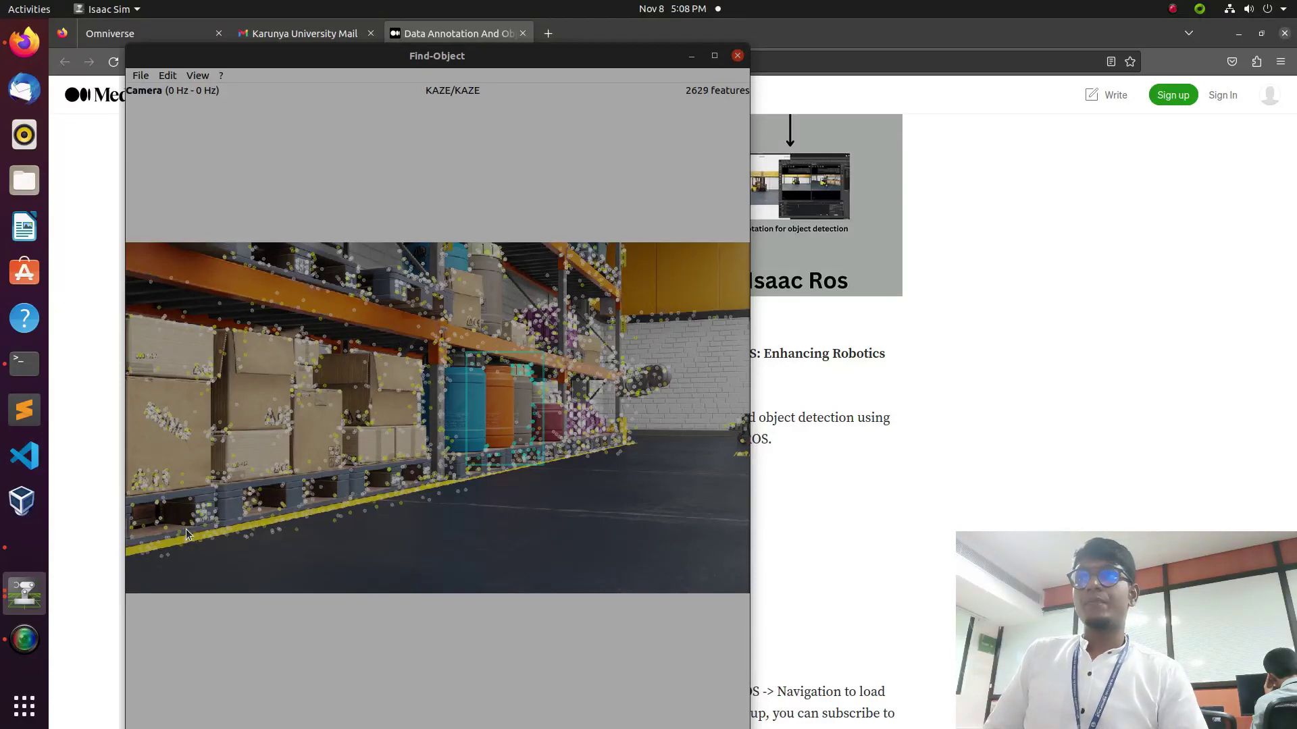
left_click(24, 594)
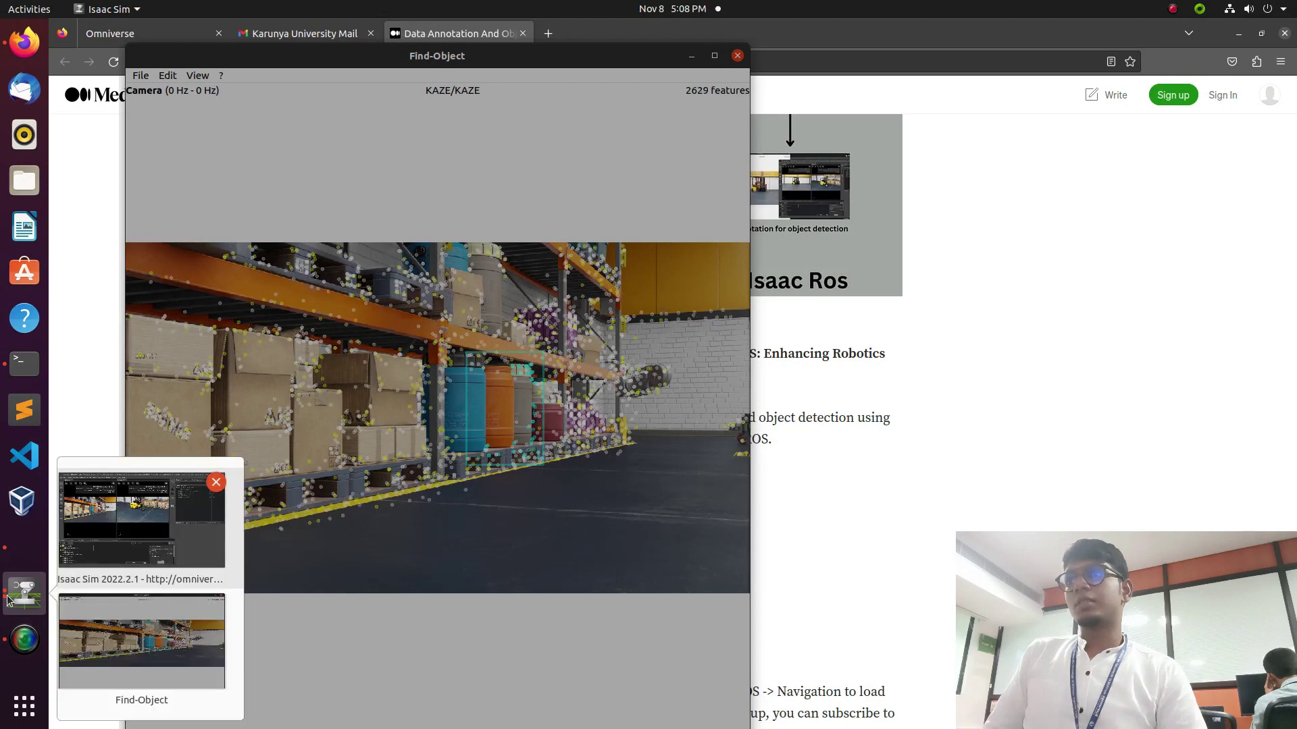
left_click(125, 579)
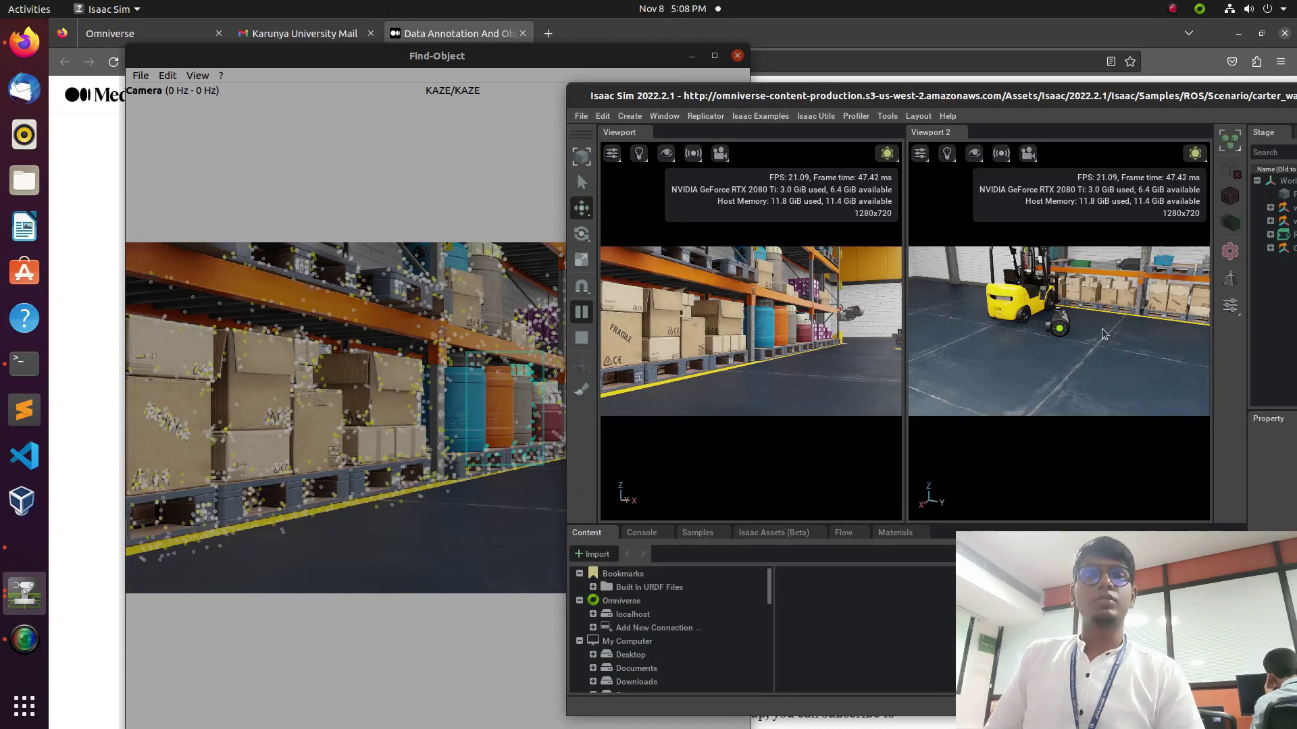